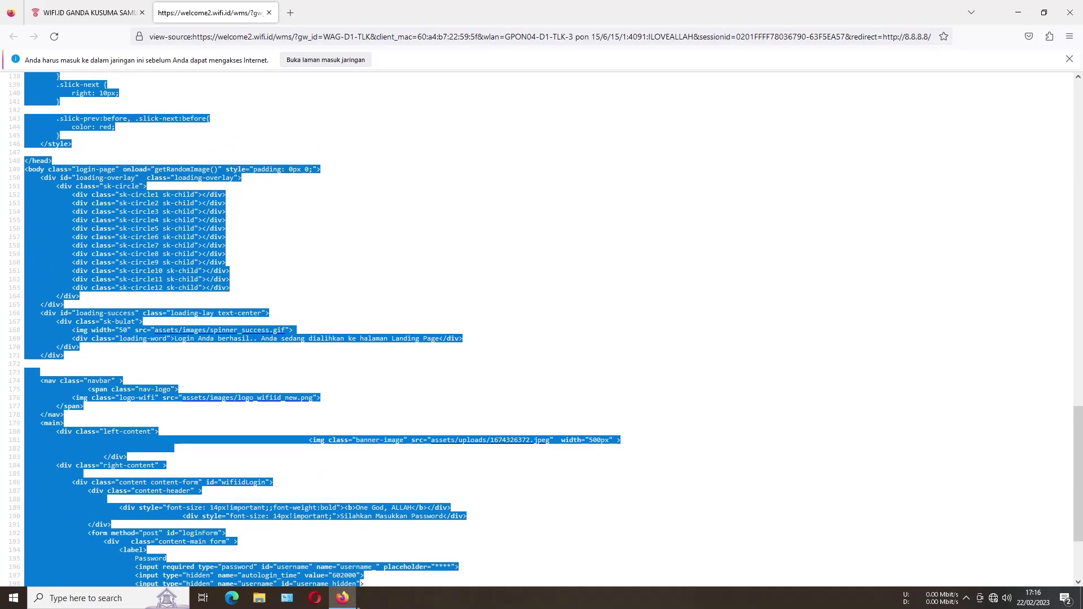
- Copy all of the WiFi.id view-source text, then open a blank Notepad document to paste it
key("ctrl+a")
key("Home")
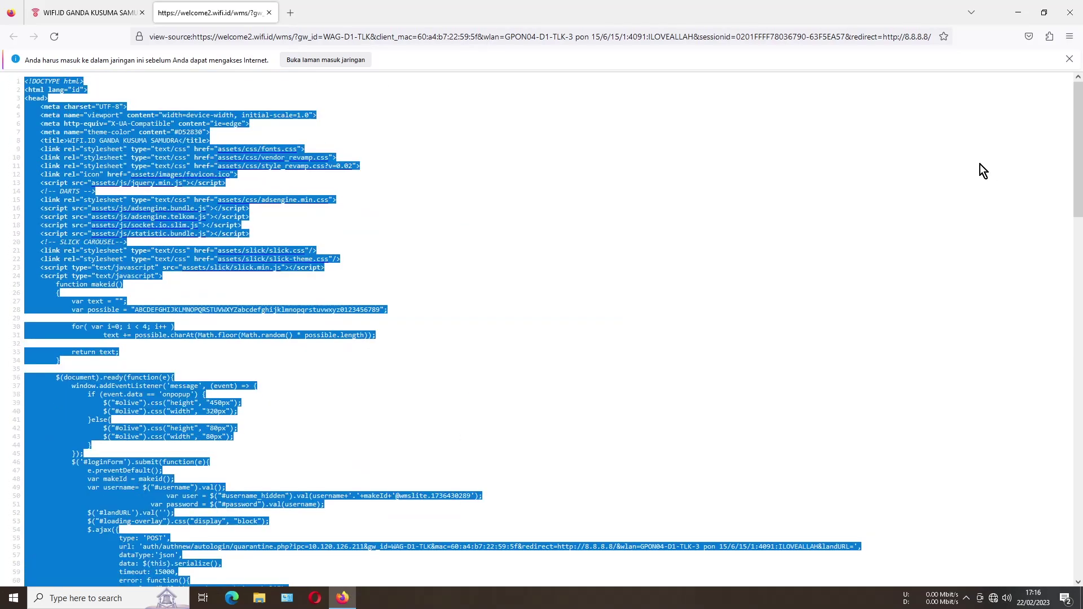
left_click(103, 599)
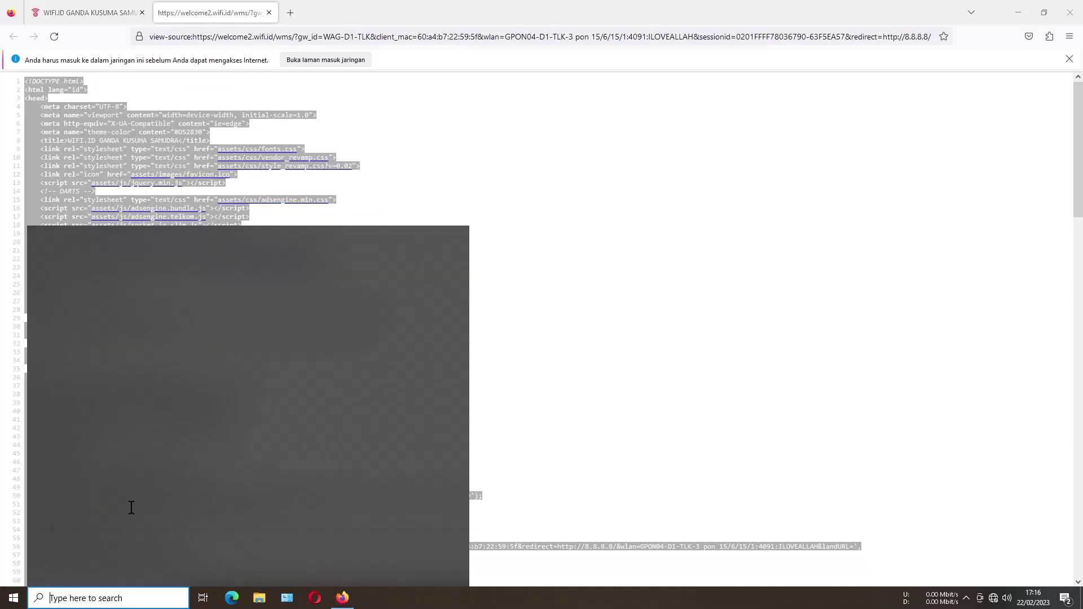
left_click(93, 492)
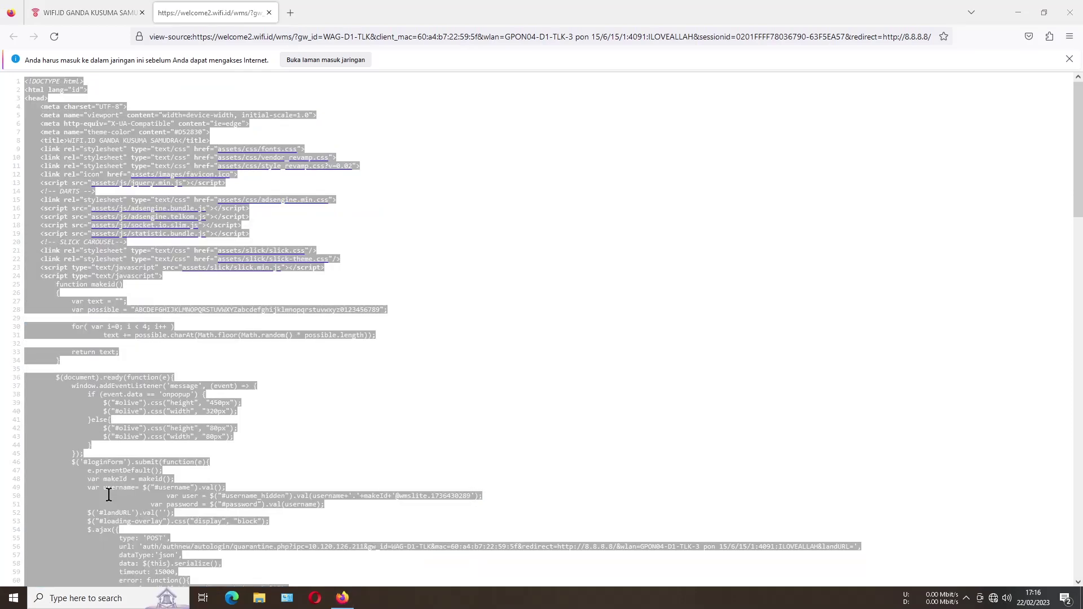
right_click(357, 115)
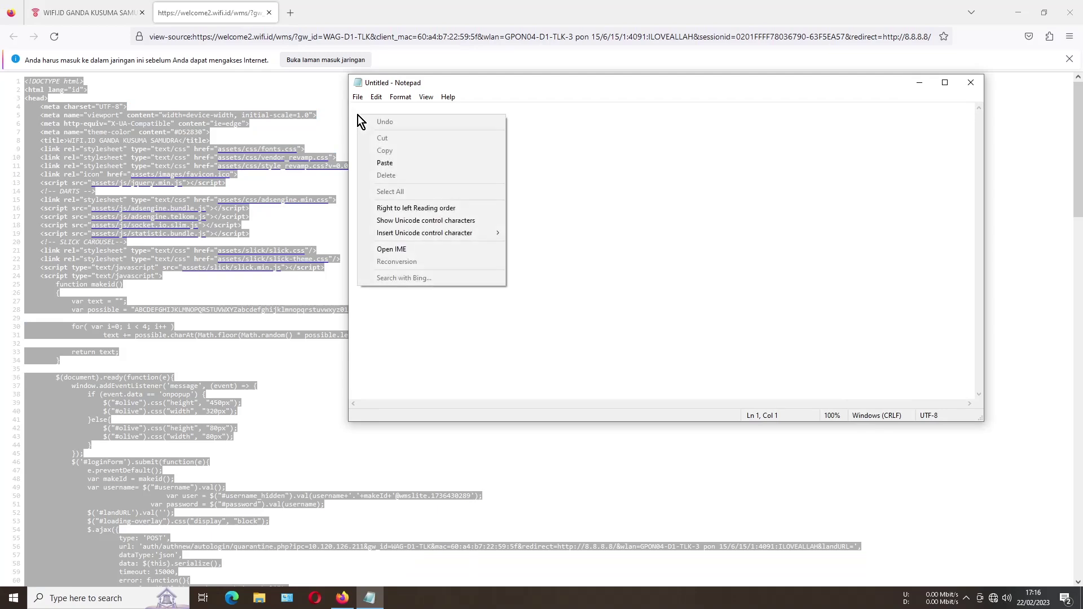
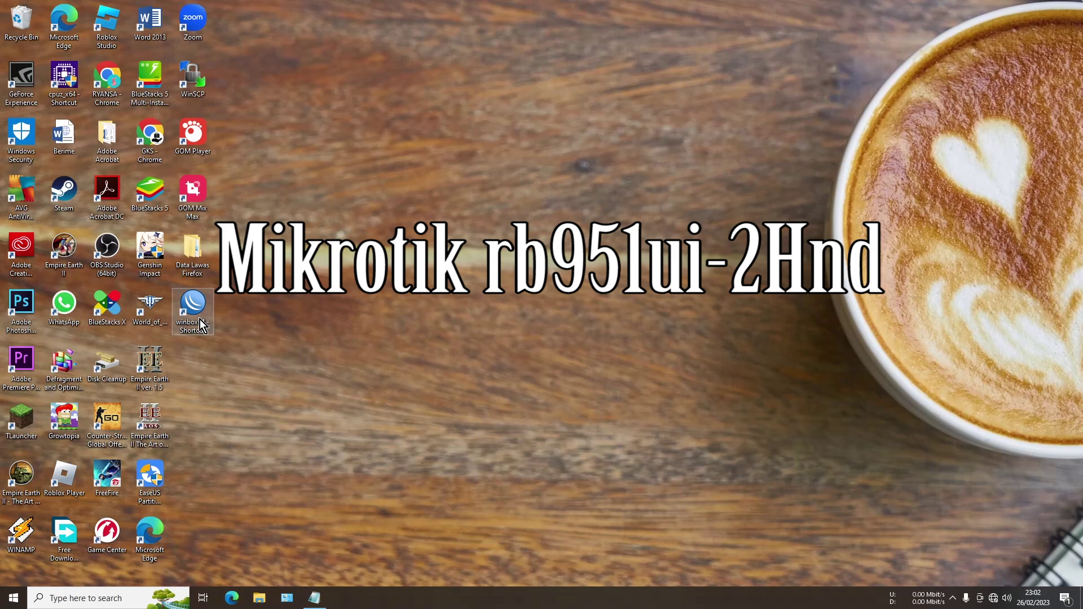
- Launch WinBox and set the discovered RB951Ui-2HnD's MAC address as the connection target
double_click(200, 319)
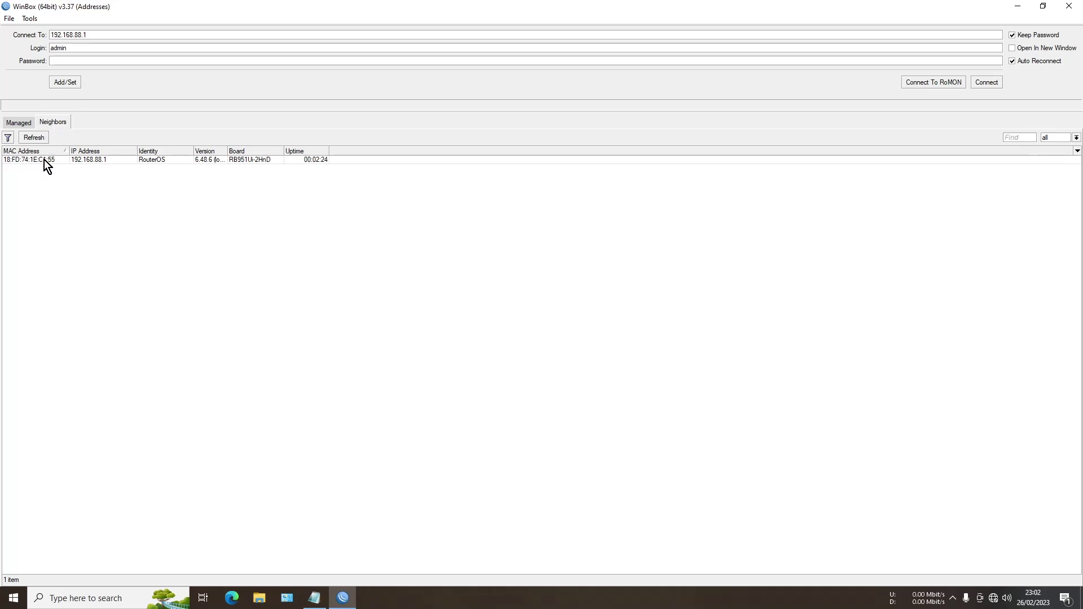
left_click(44, 161)
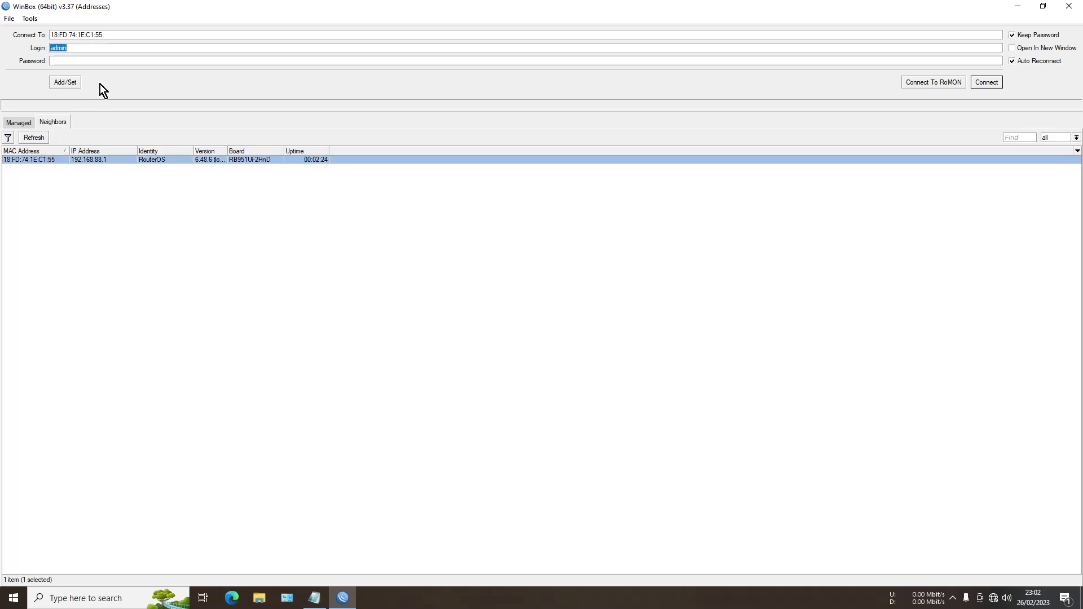
left_click(109, 161)
left_click(40, 160)
- Log in to the router by MAC and close the RouterOS Default Configuration notice
left_click(987, 83)
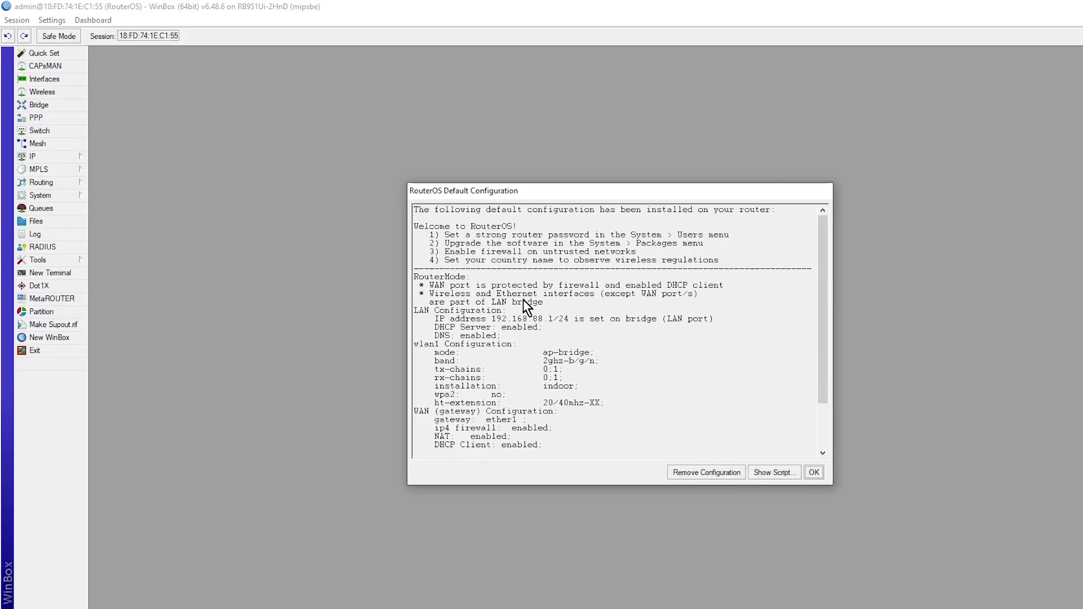
left_click_drag(822, 311, 822, 335)
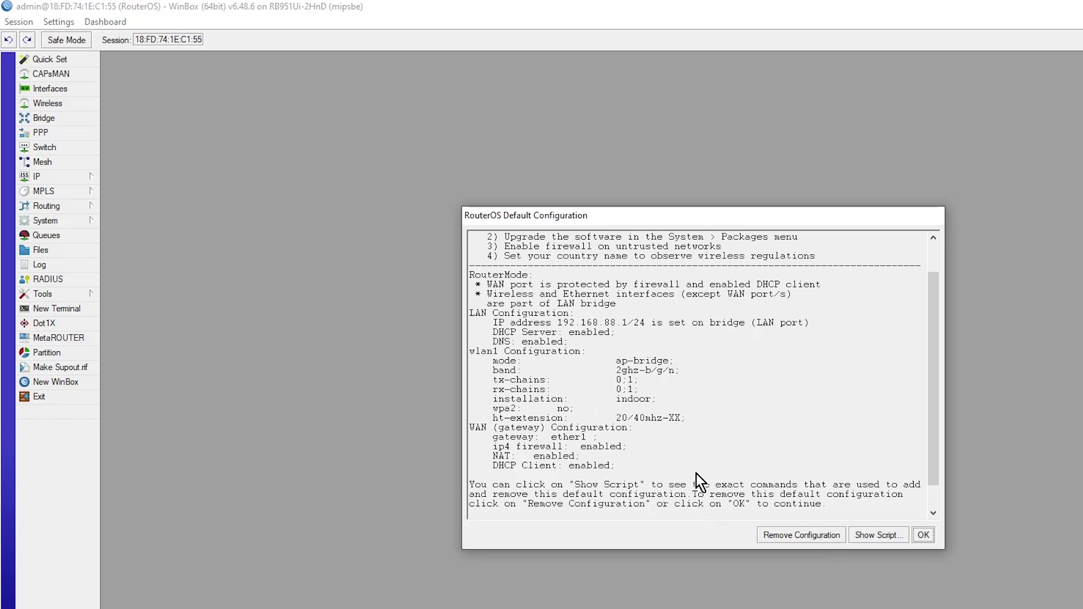
left_click(798, 540)
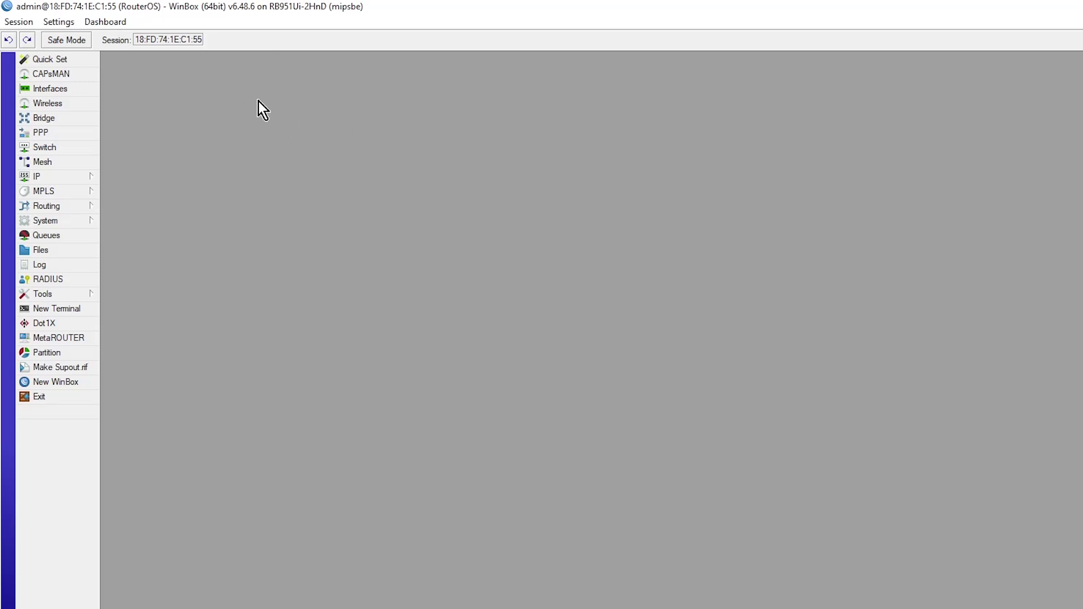
- Change the router identity in System > Identity from RouterOS to vivo1935
left_click(72, 222)
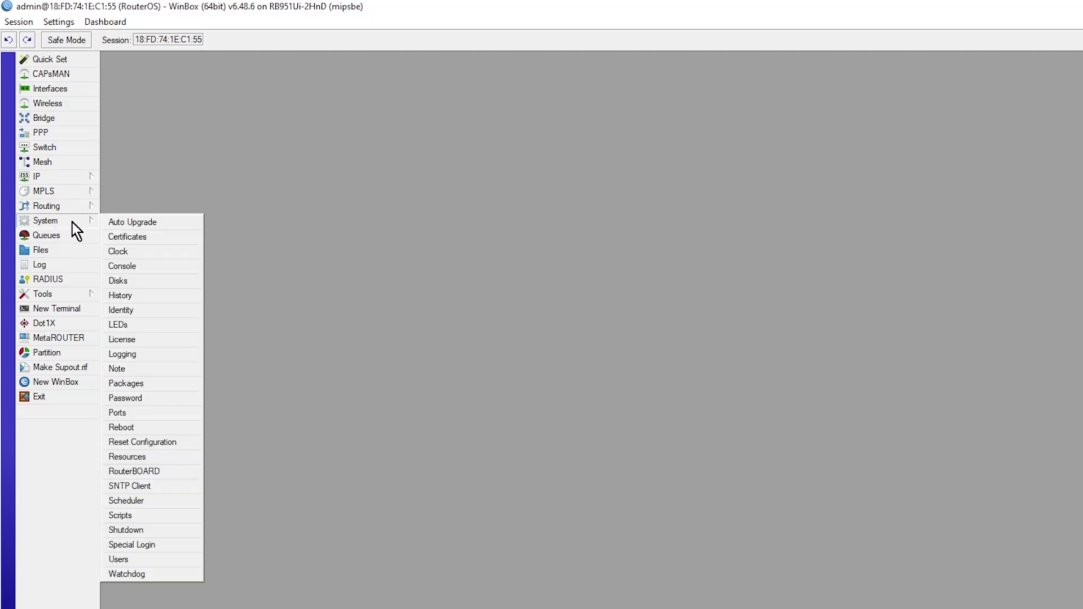
left_click(171, 312)
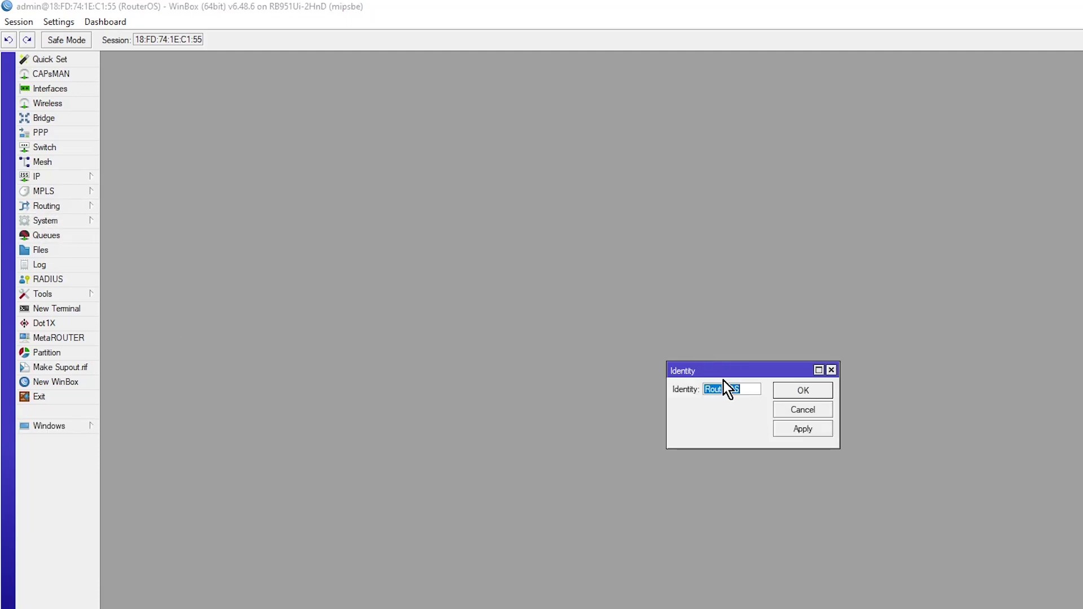
type("viv")
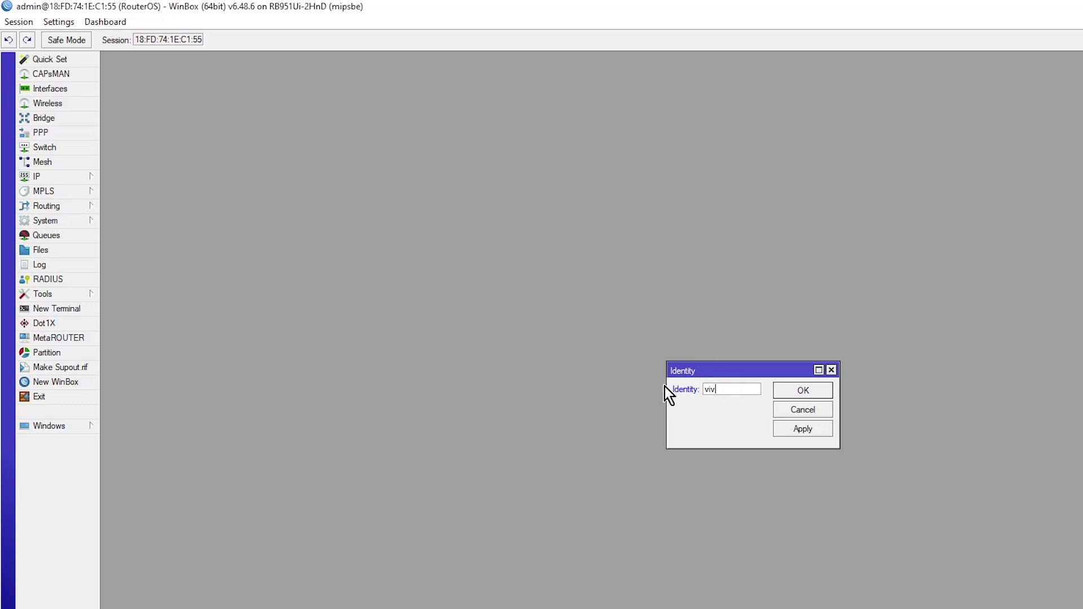
type("o1935")
left_click(784, 433)
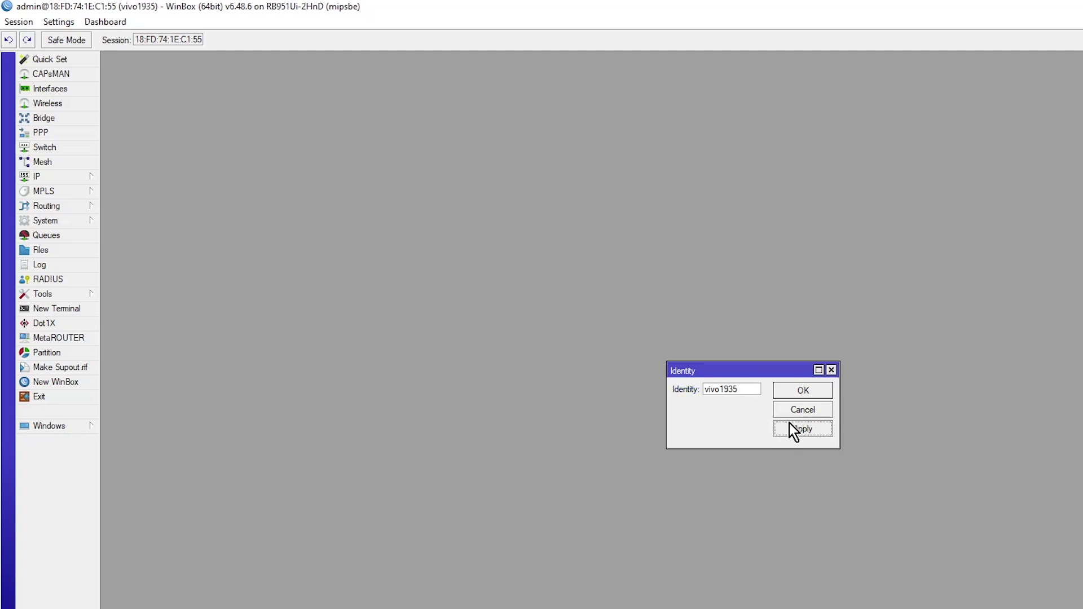
left_click(804, 391)
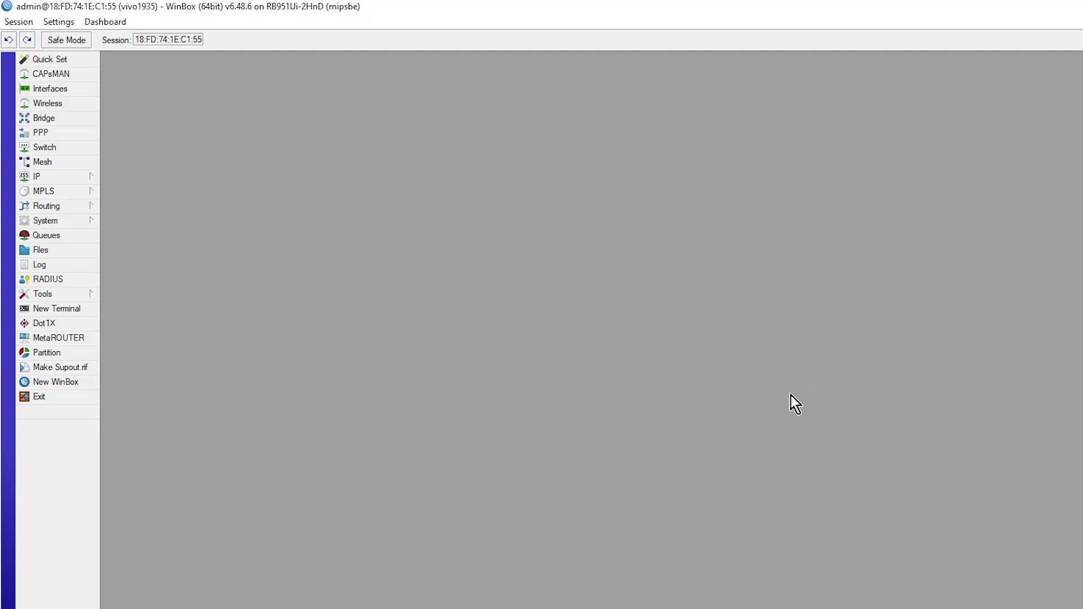
- Enable the disabled wlan1 interface in the Interfaces list
left_click(81, 90)
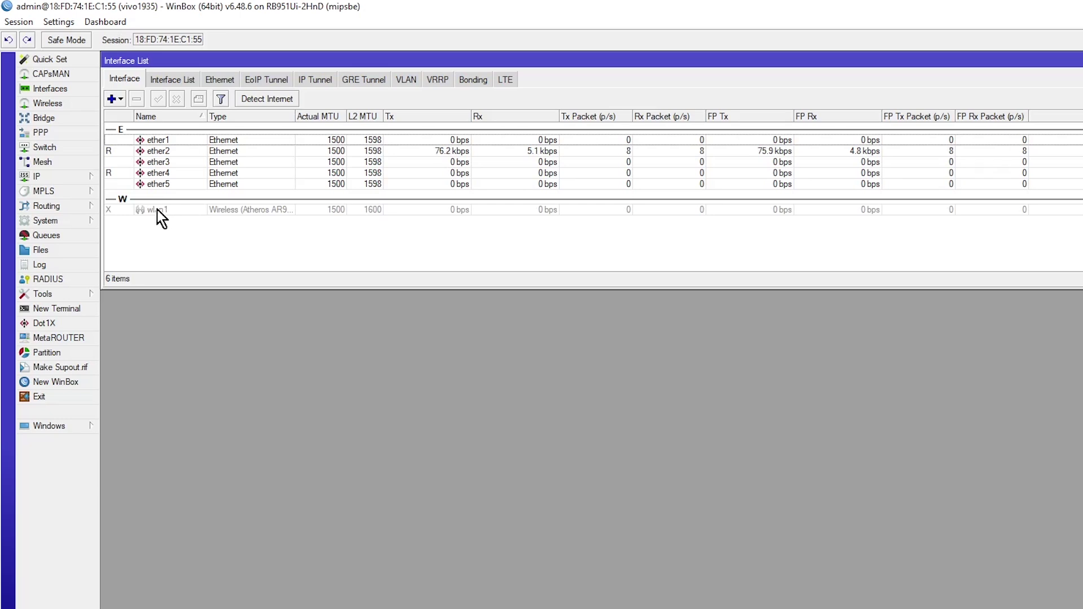
left_click(157, 209)
left_click(159, 100)
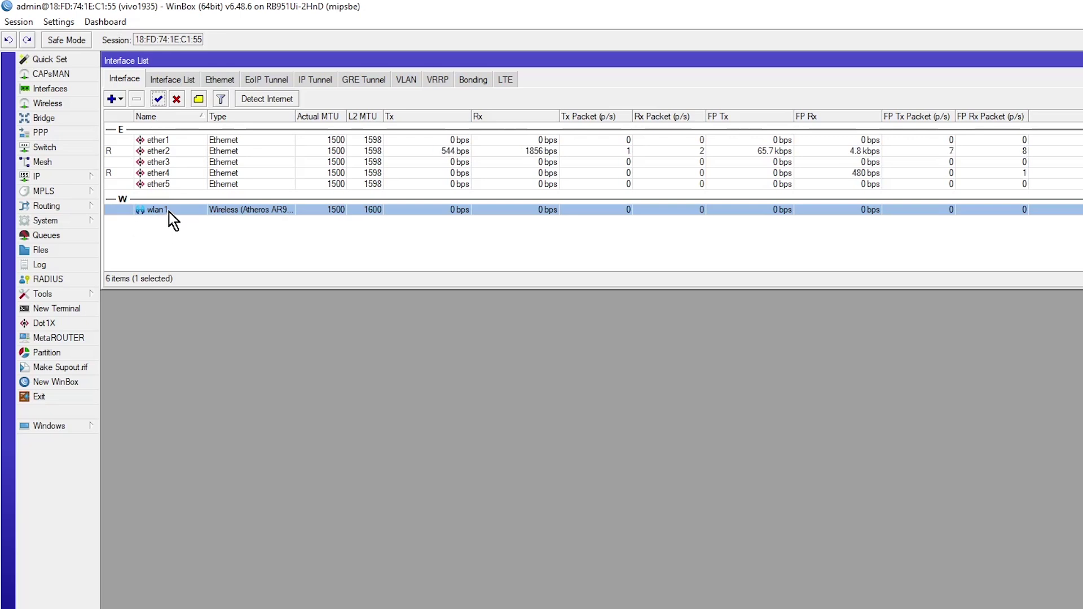
- Replace wlan1's MAC address with one starting d0:f8:8c5 on the General tab and apply it
double_click(168, 211)
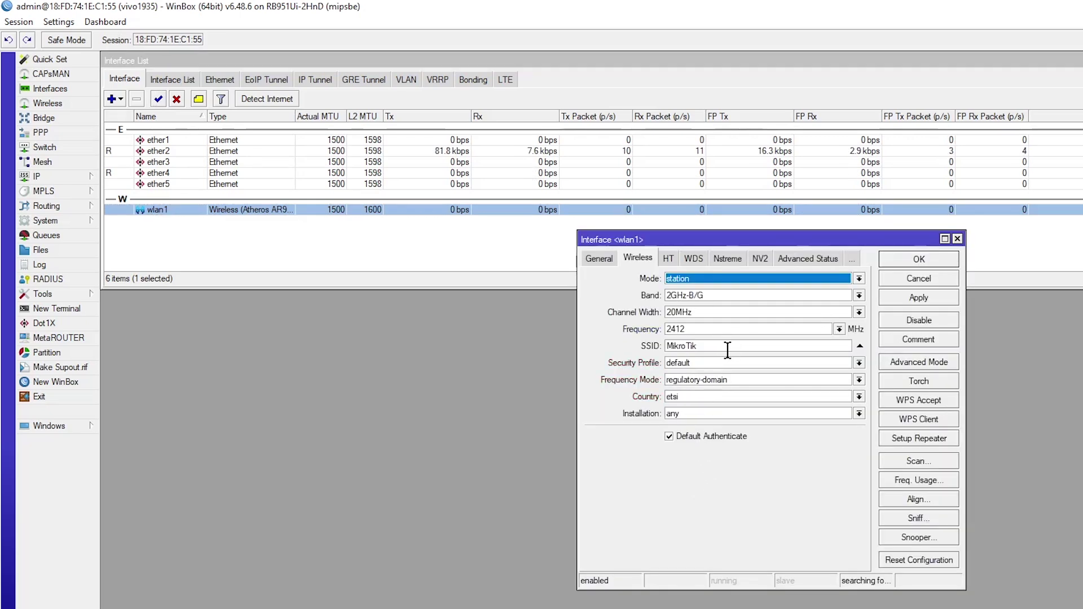
left_click(602, 259)
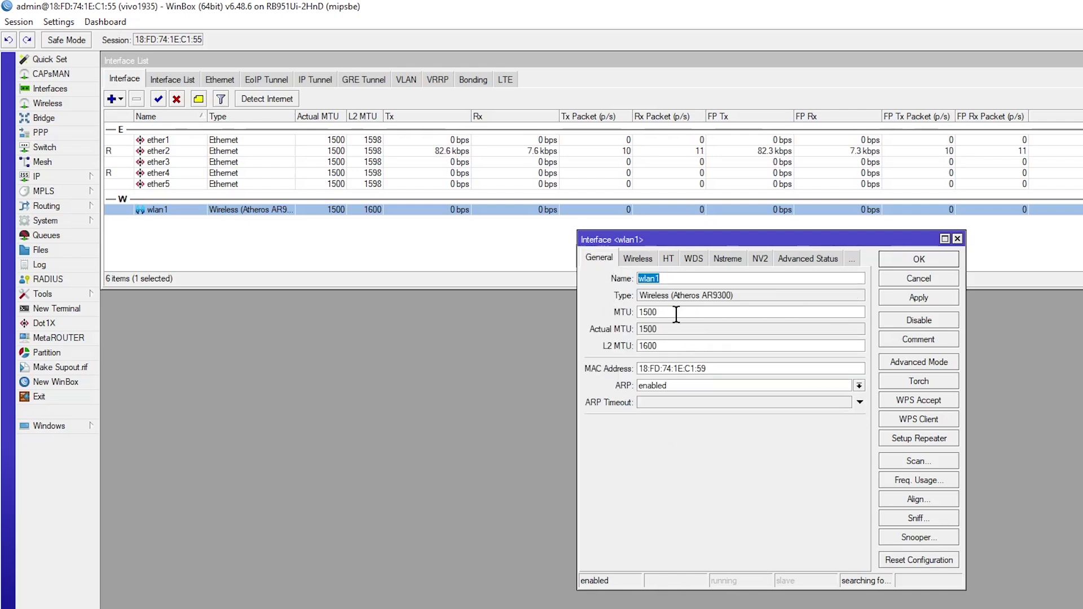
double_click(721, 370)
type("d0:f8:8c")
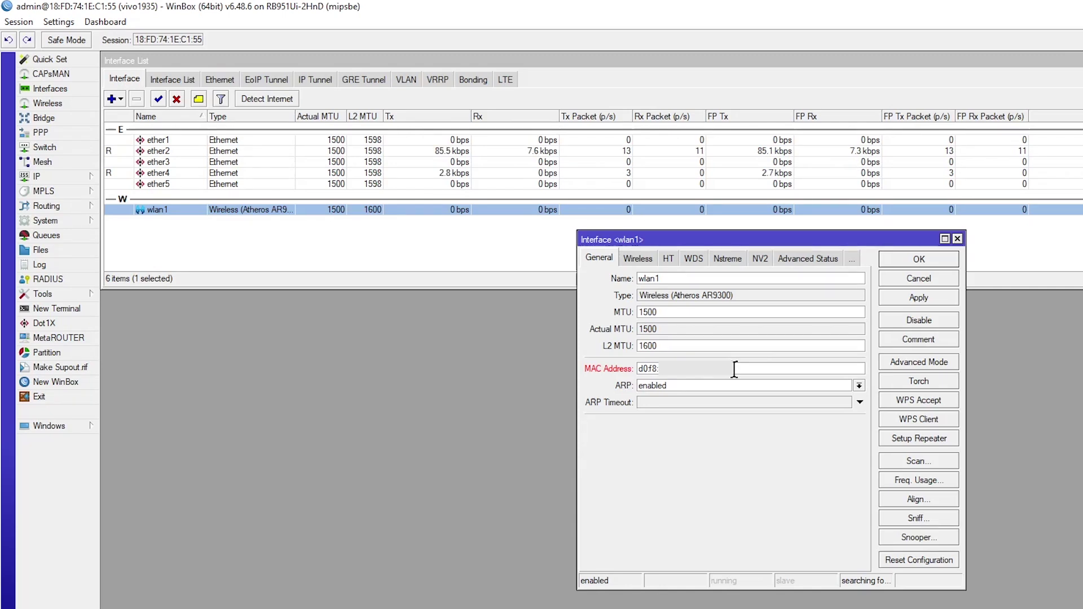
type("5")
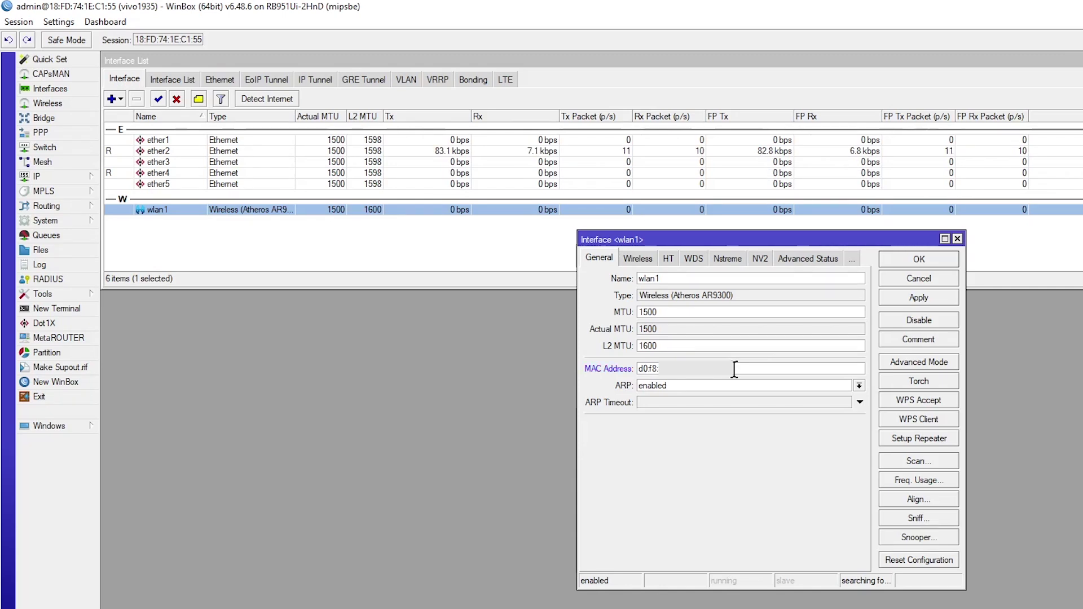
left_click(943, 297)
- Set wlan1's wireless mode to station and its country to australia
left_click(638, 258)
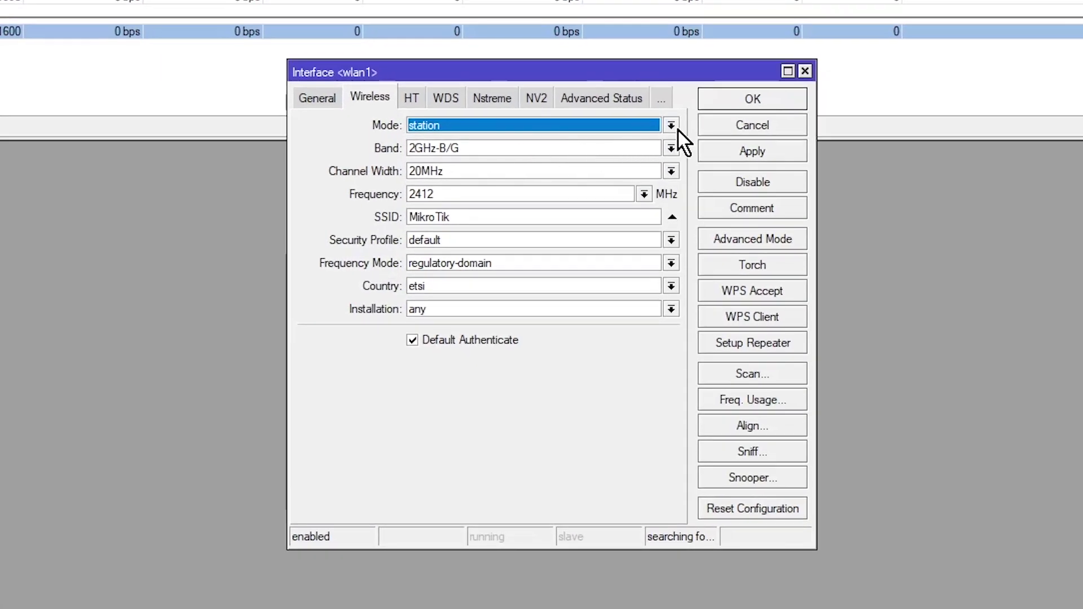
left_click(675, 127)
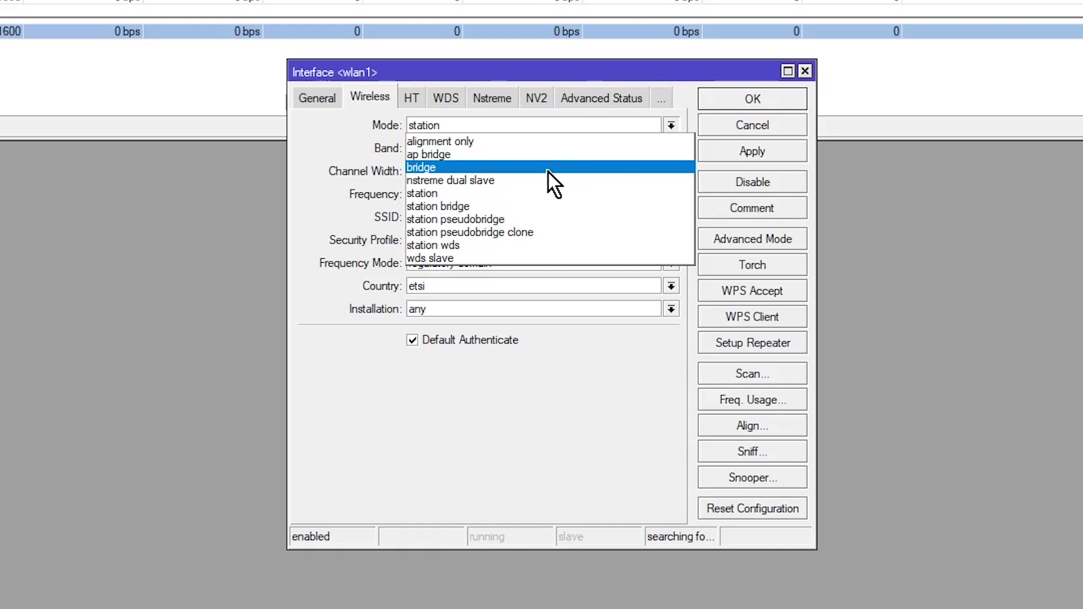
left_click(535, 193)
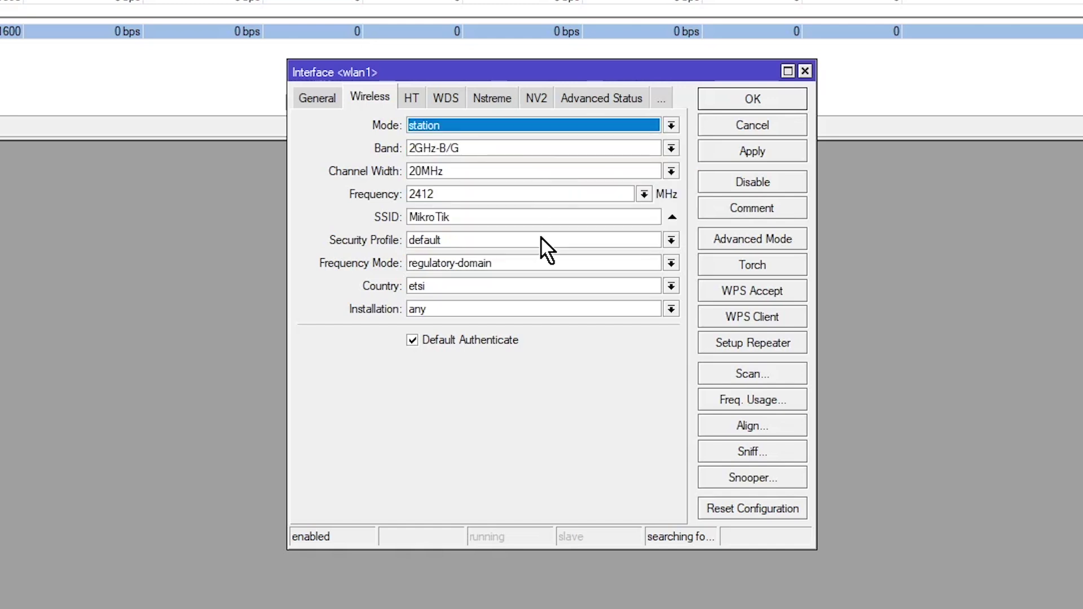
left_click(671, 286)
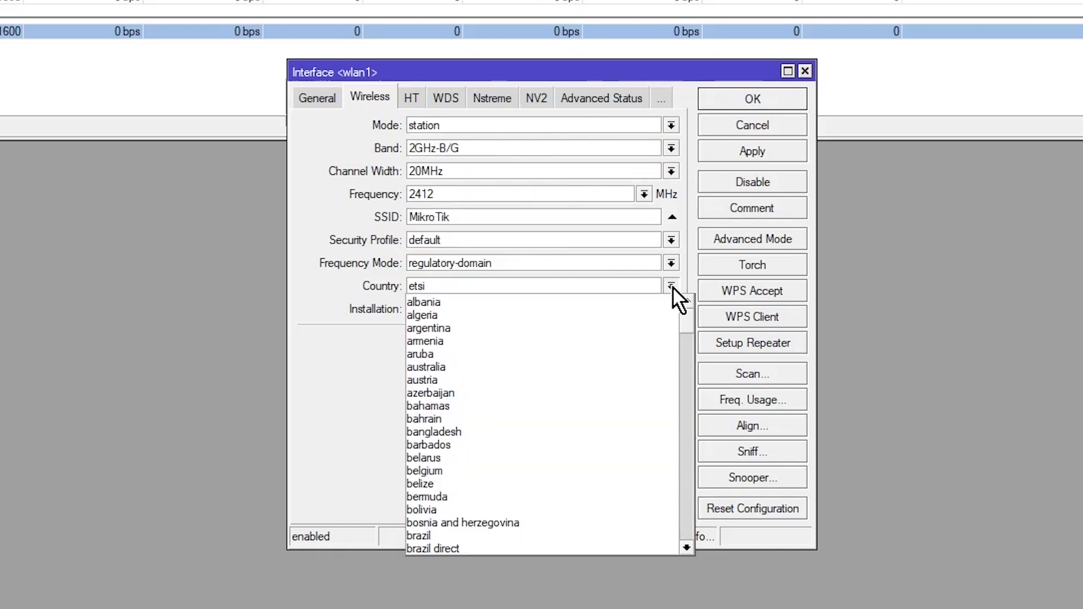
left_click(556, 367)
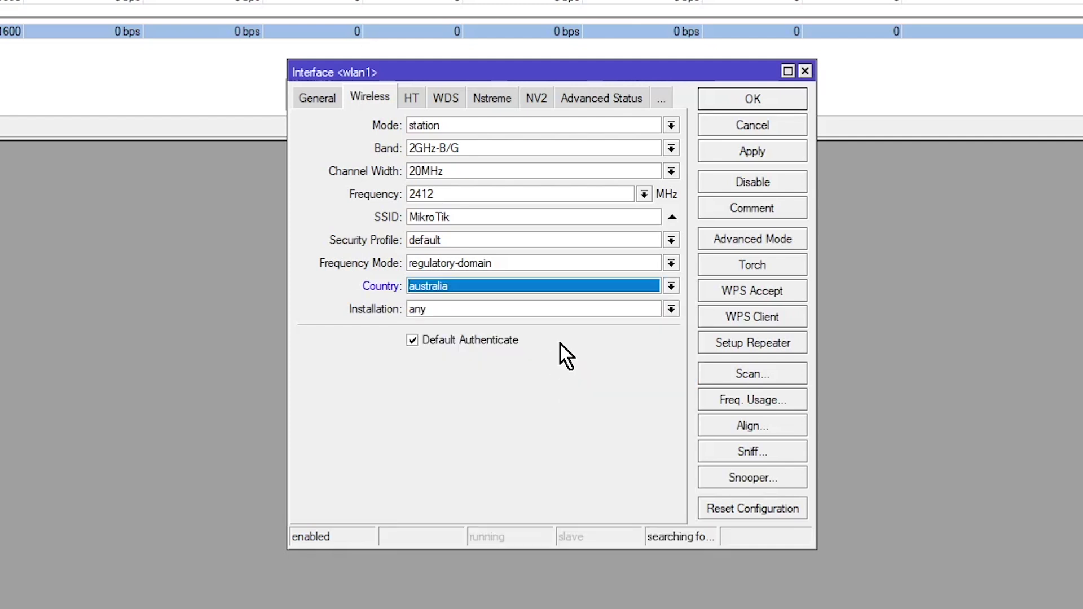
- Scan for networks and connect wlan1 to the hidden-SSID access point E0:19:54:FF:41:C1
left_click(753, 373)
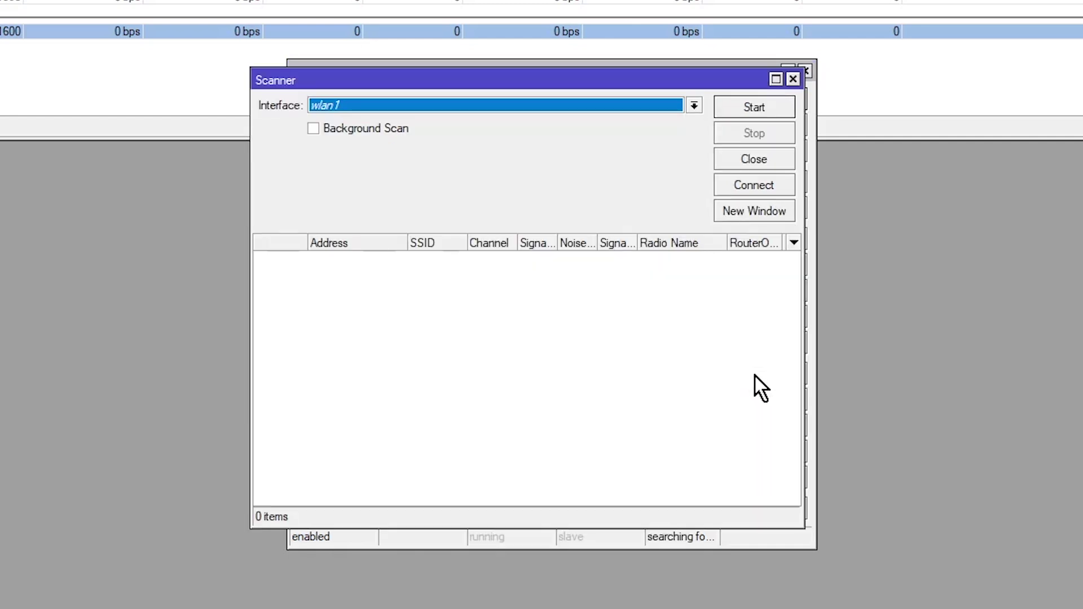
left_click(753, 108)
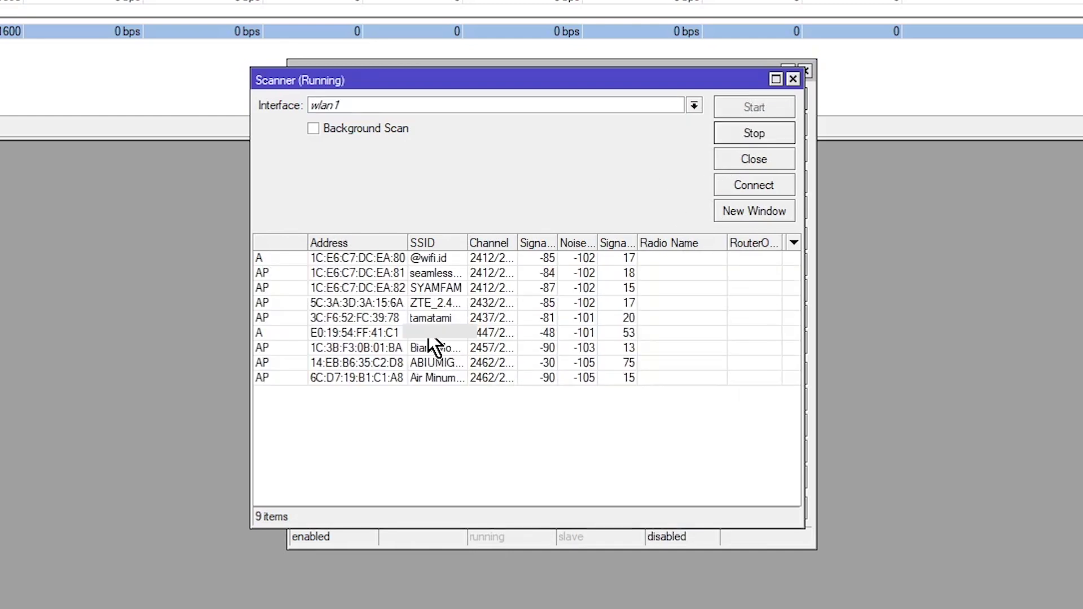
left_click(490, 332)
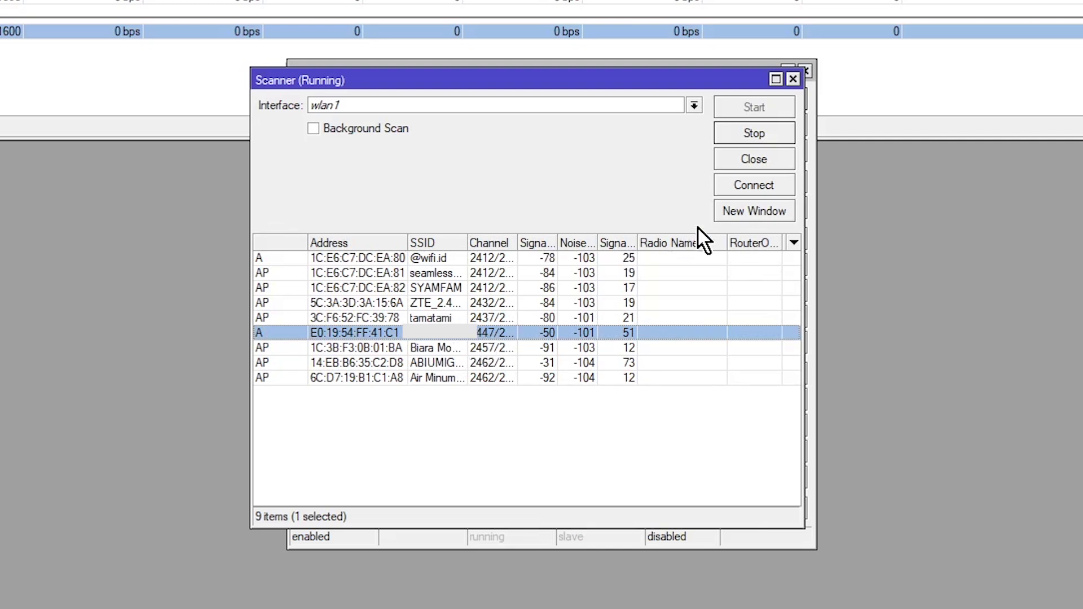
left_click(759, 184)
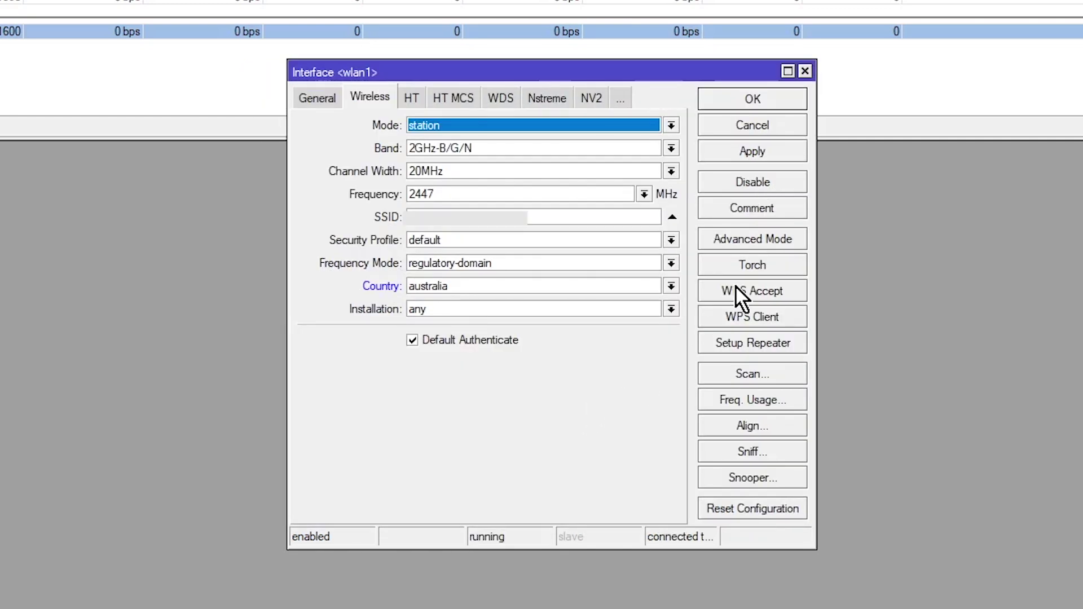
- Save the wlan1 settings and add a DHCP client on interface wlan1 under IP > DHCP Client
left_click(778, 150)
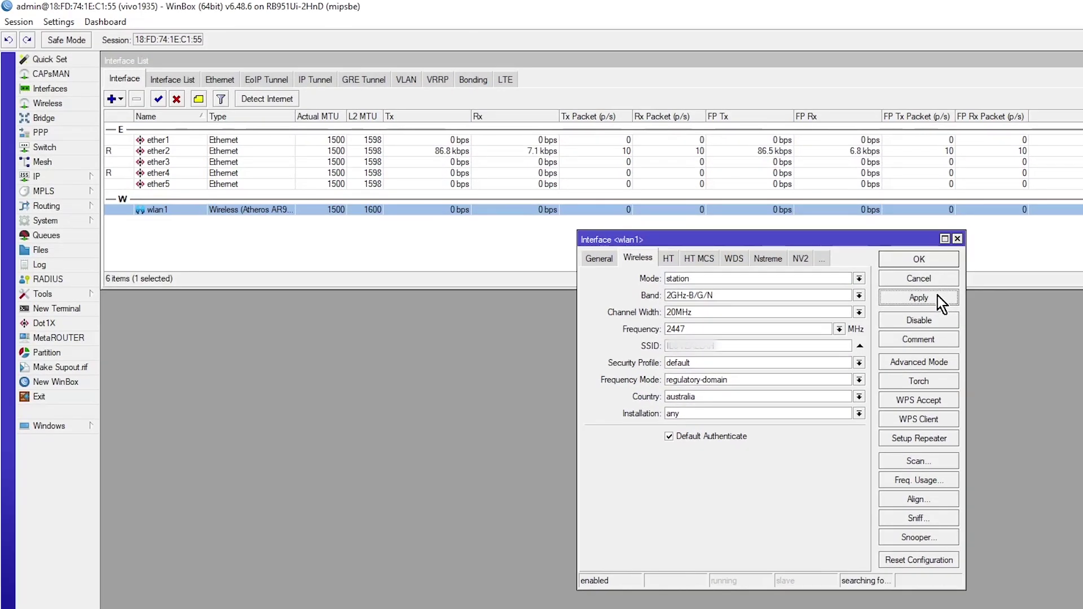
left_click(947, 258)
left_click(79, 176)
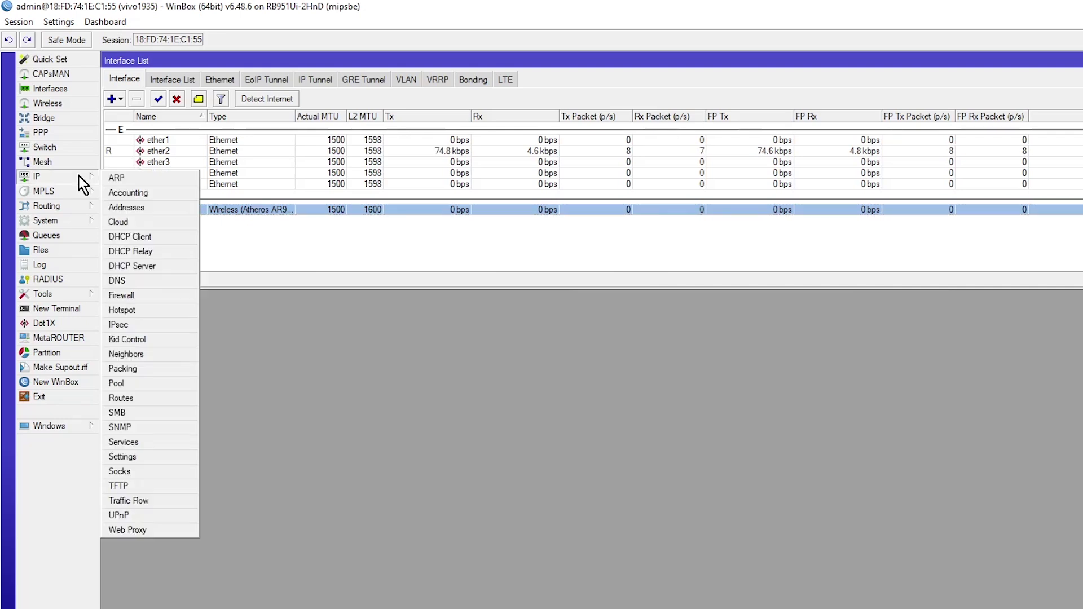
left_click(133, 239)
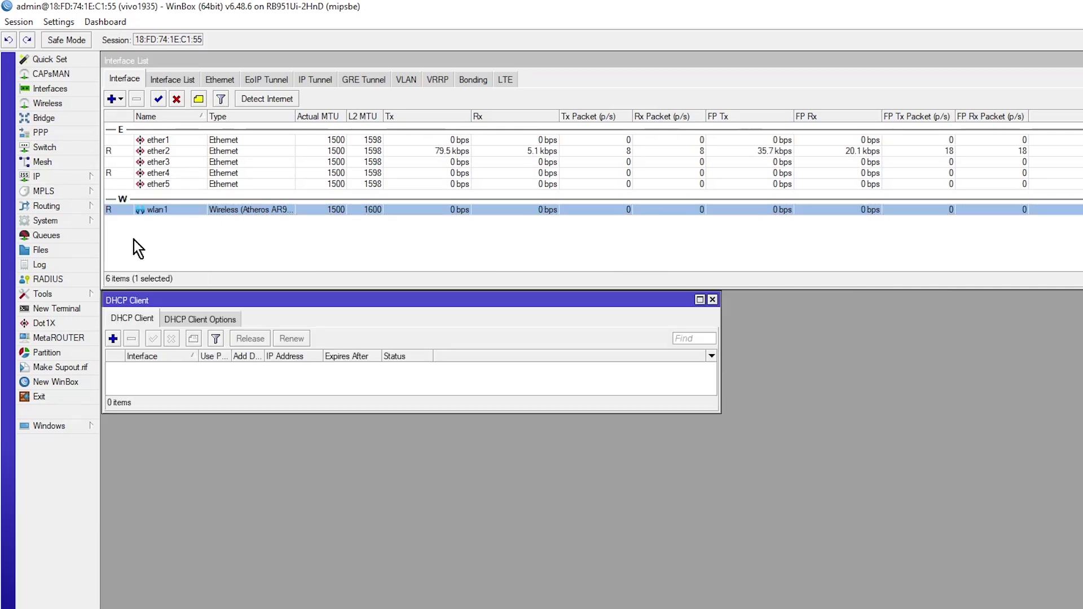
left_click(113, 338)
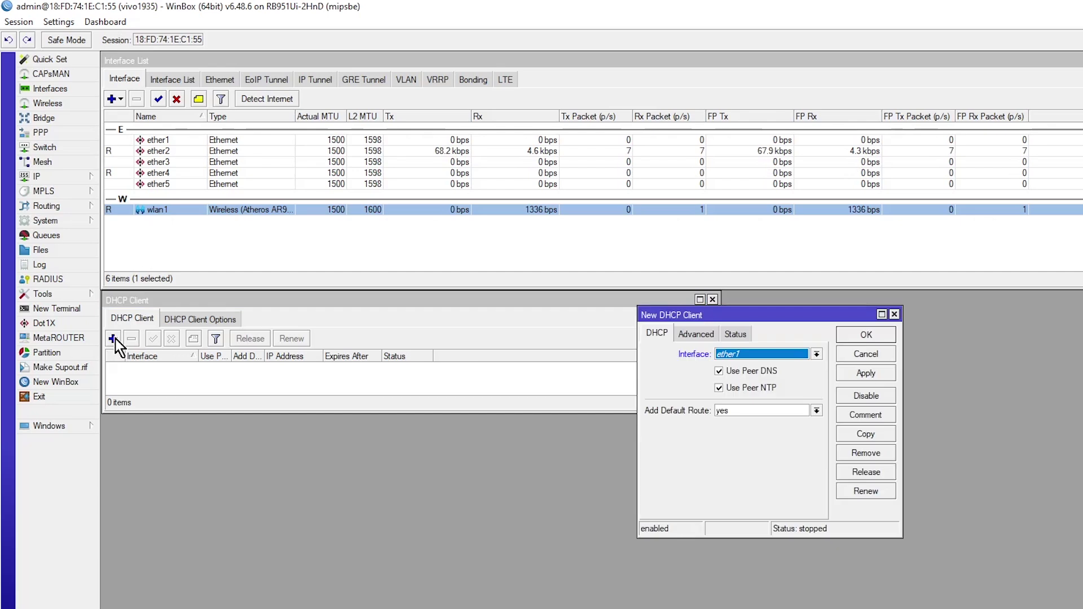
left_click(817, 355)
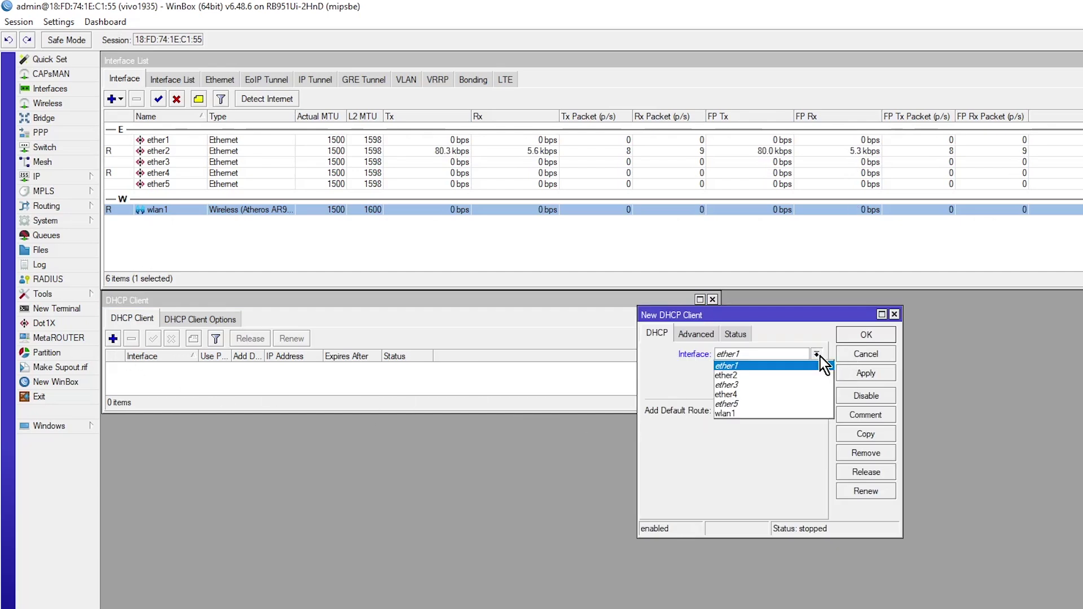
left_click(784, 416)
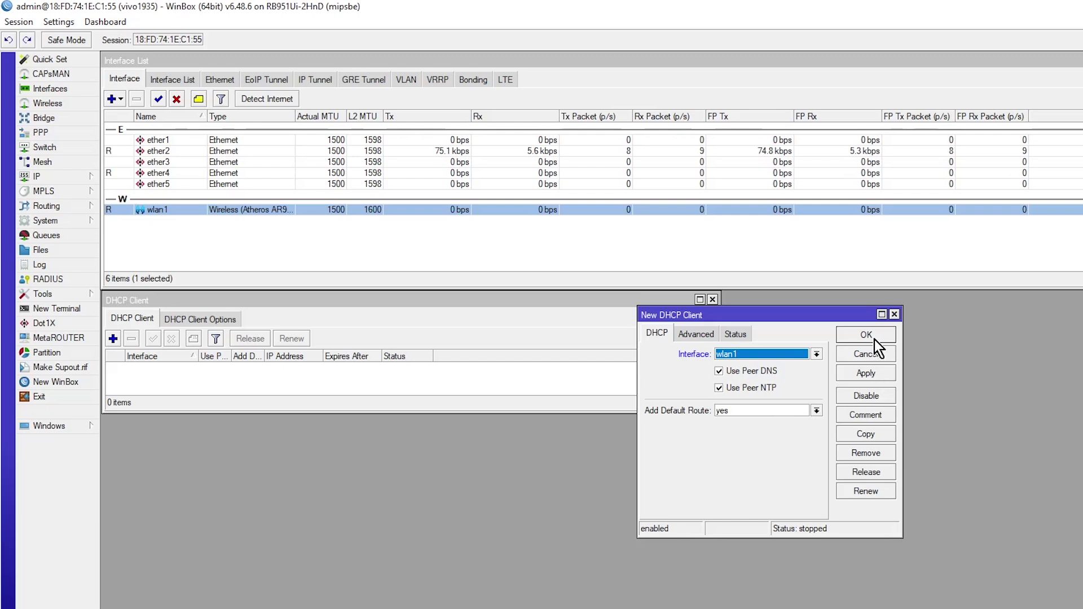
left_click(882, 374)
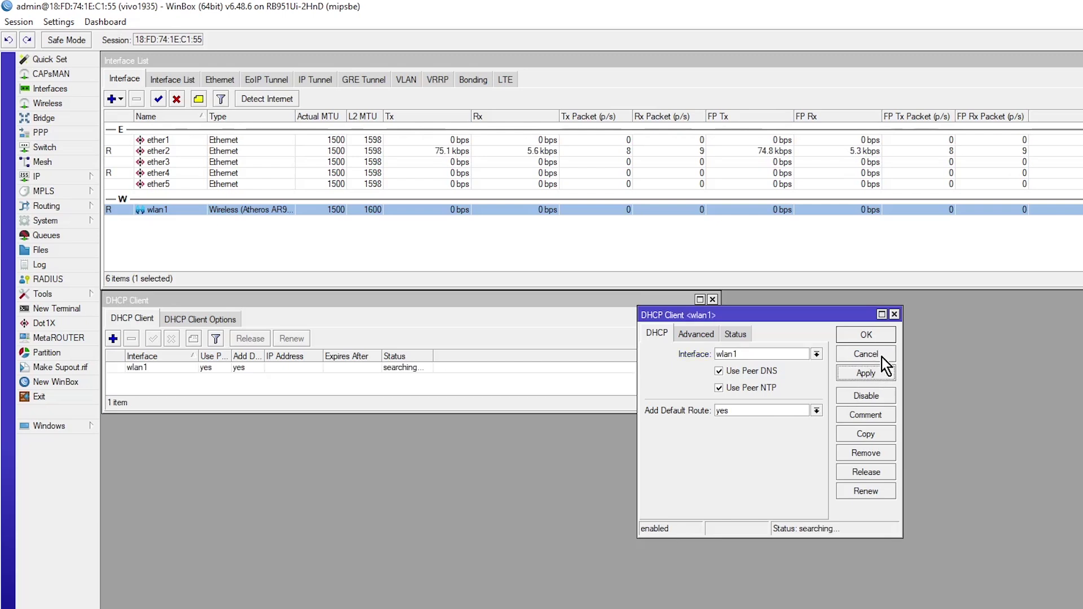
left_click(880, 337)
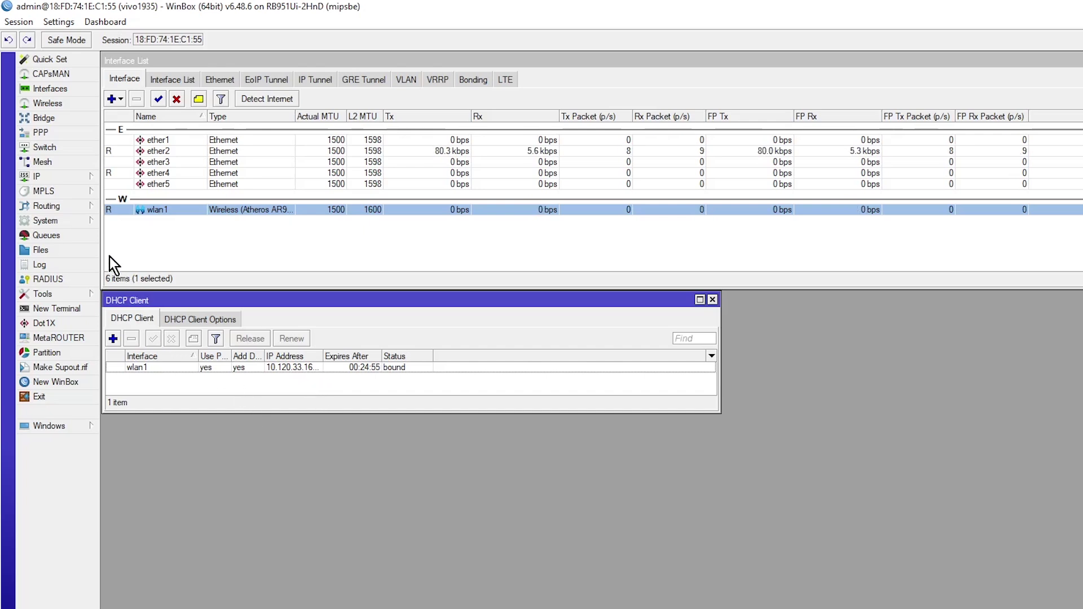
- Open the System Scripts and Scheduler windows, then switch to the auto-login script in Notepad
left_click(87, 223)
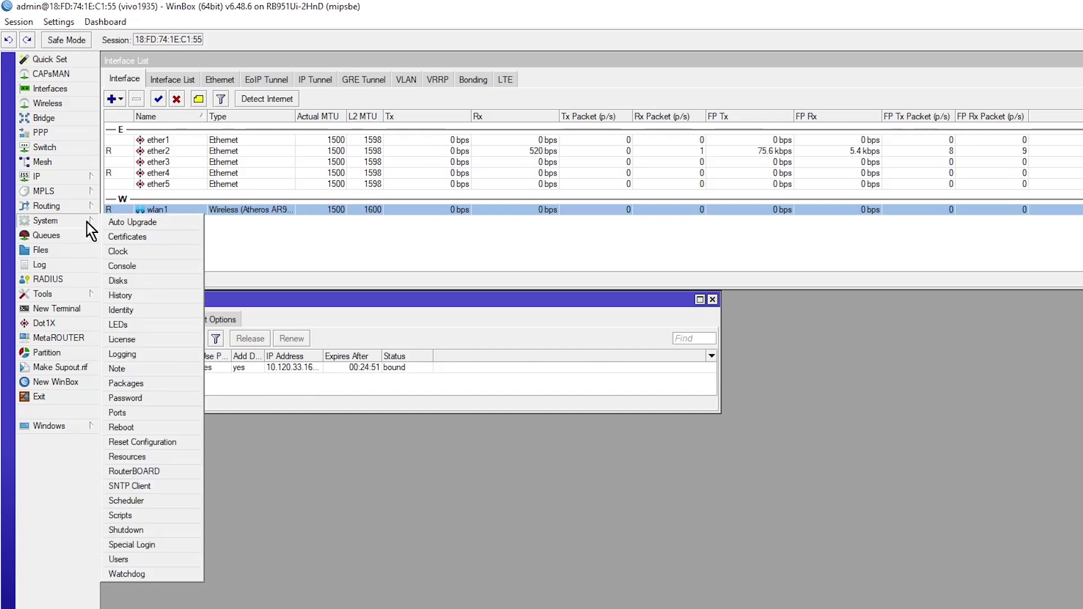
left_click(158, 511)
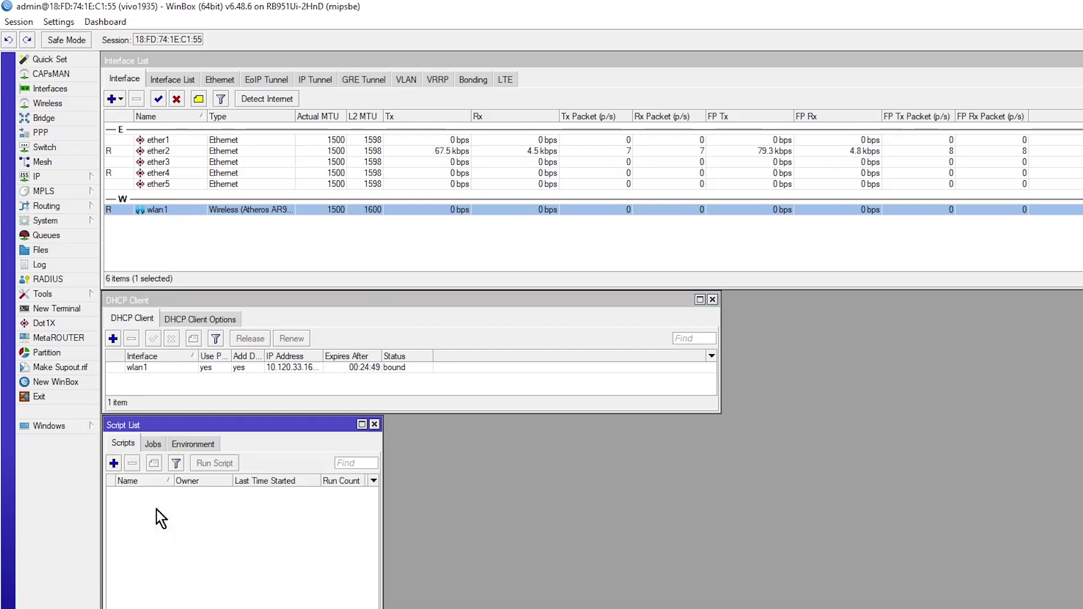
left_click(86, 221)
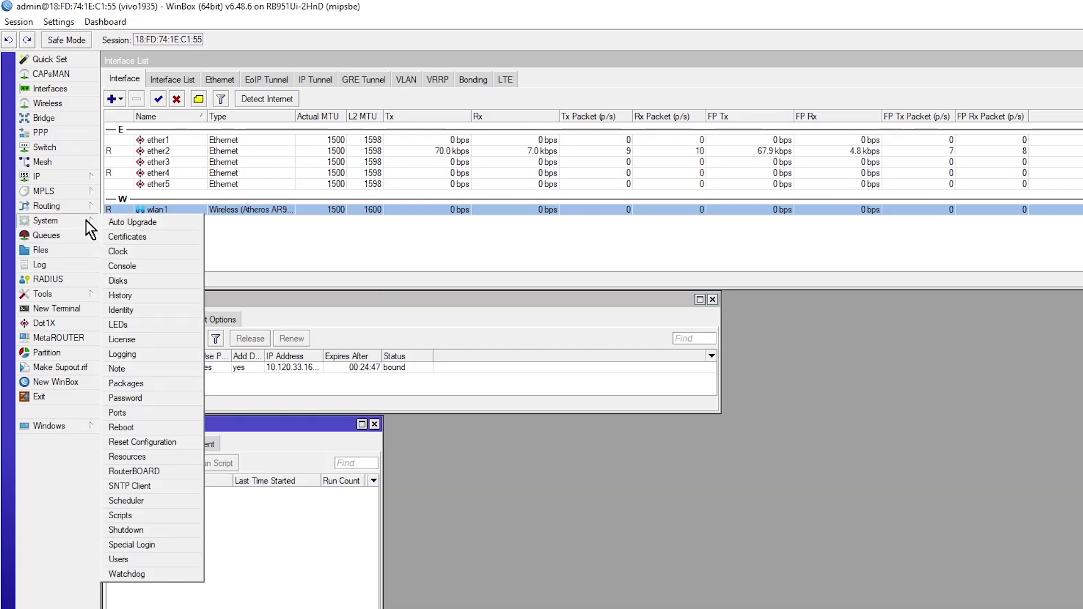
left_click(158, 502)
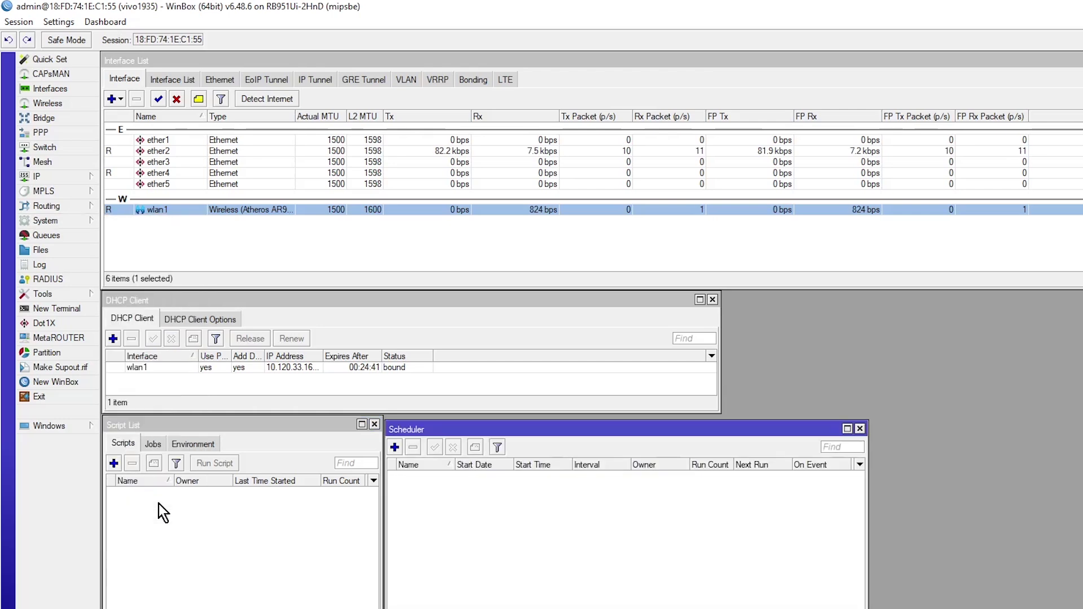
left_click_drag(435, 426, 435, 421)
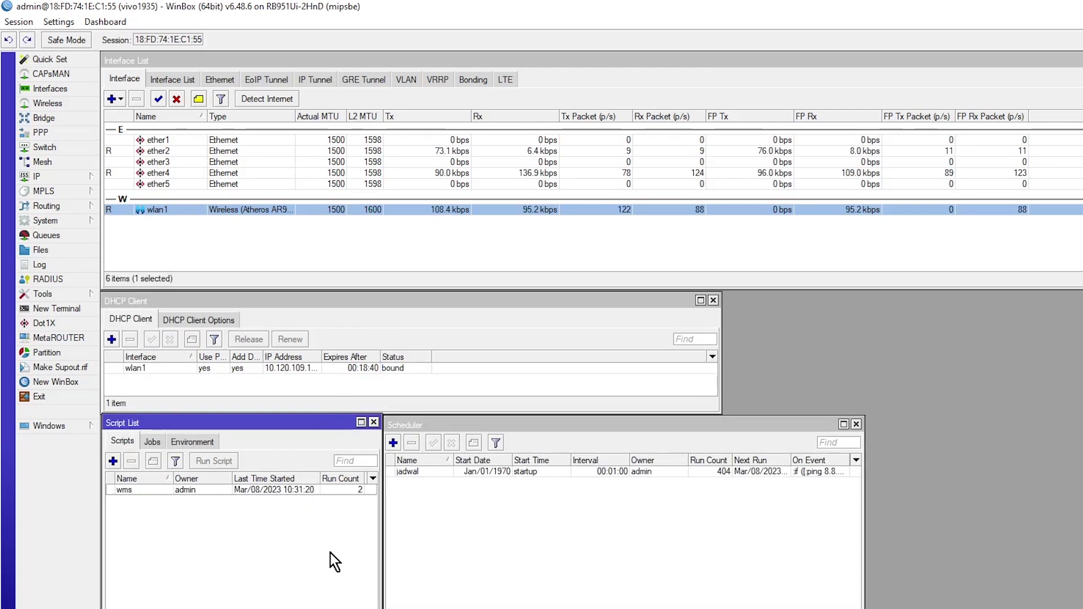
key("alt+Tab")
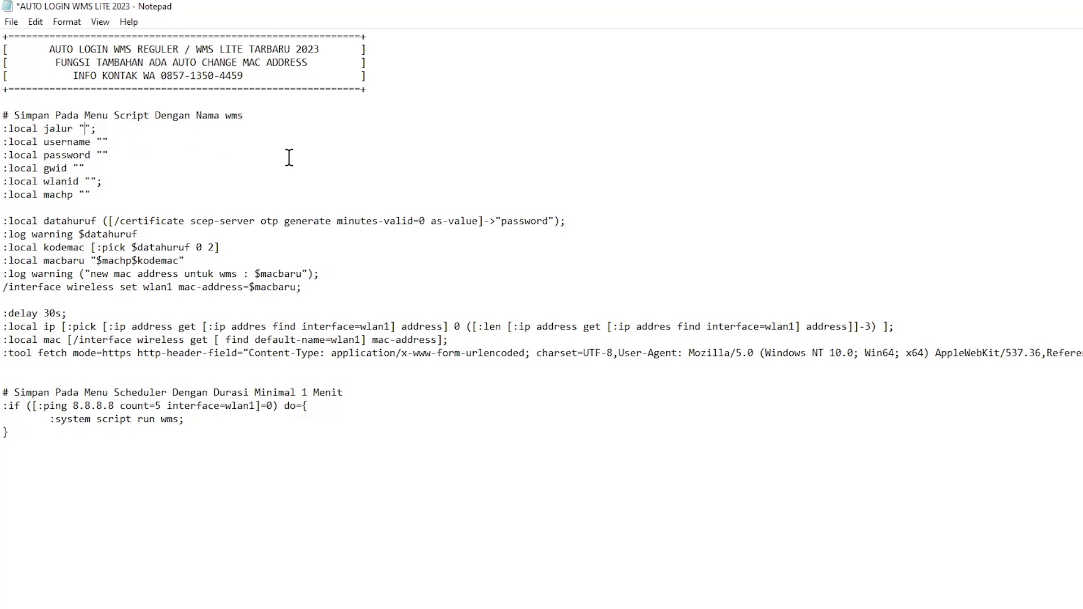
- Set the script's jalur value to wlan1 and enter the hotspot username and password
type("wlan1")
left_click(104, 154)
type("sh")
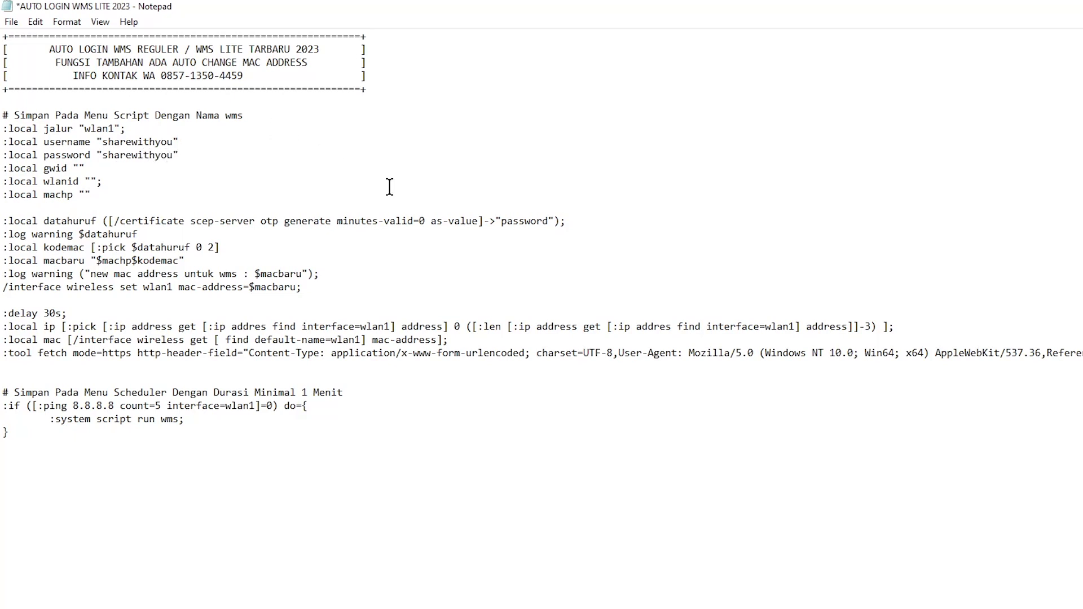
type(".")
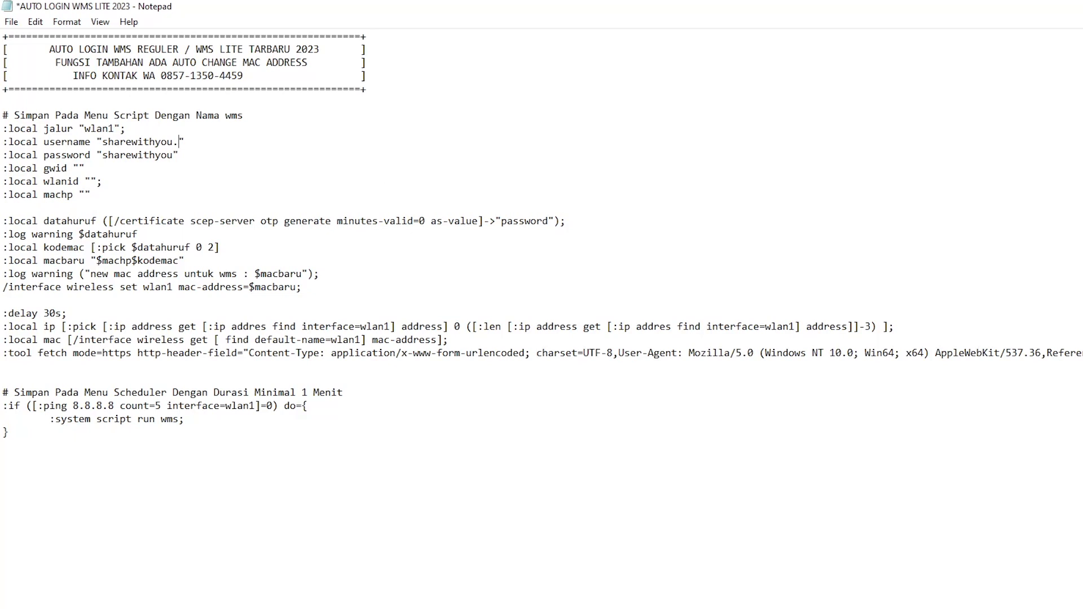
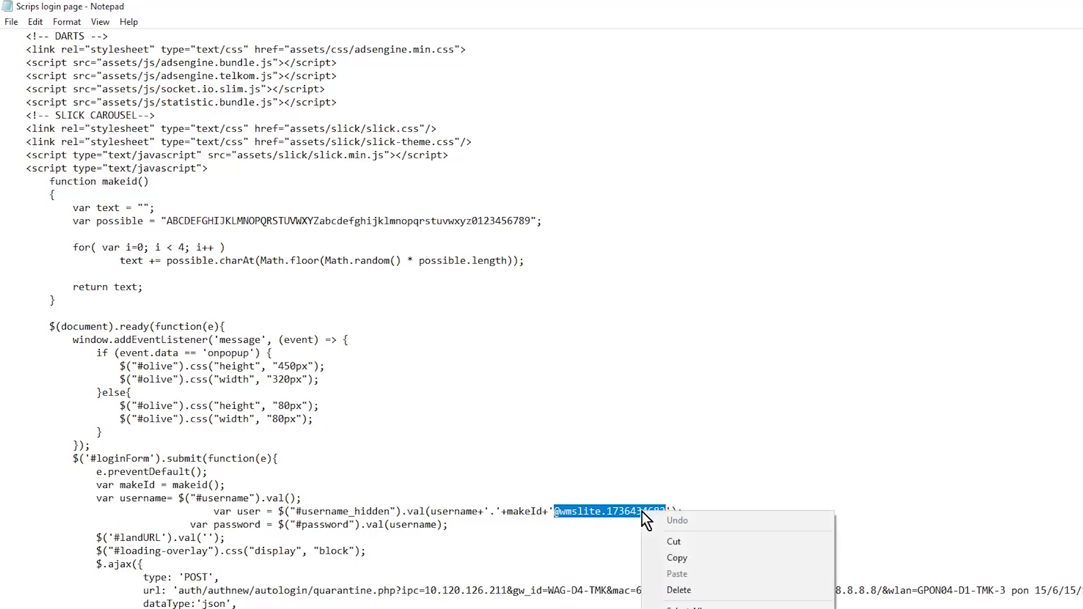
left_click(676, 558)
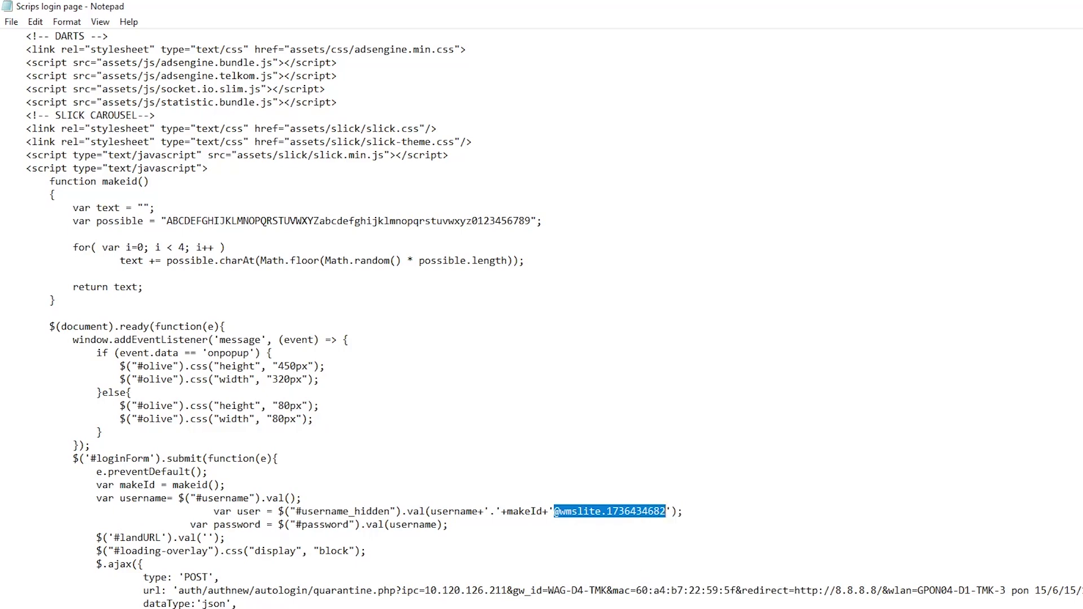
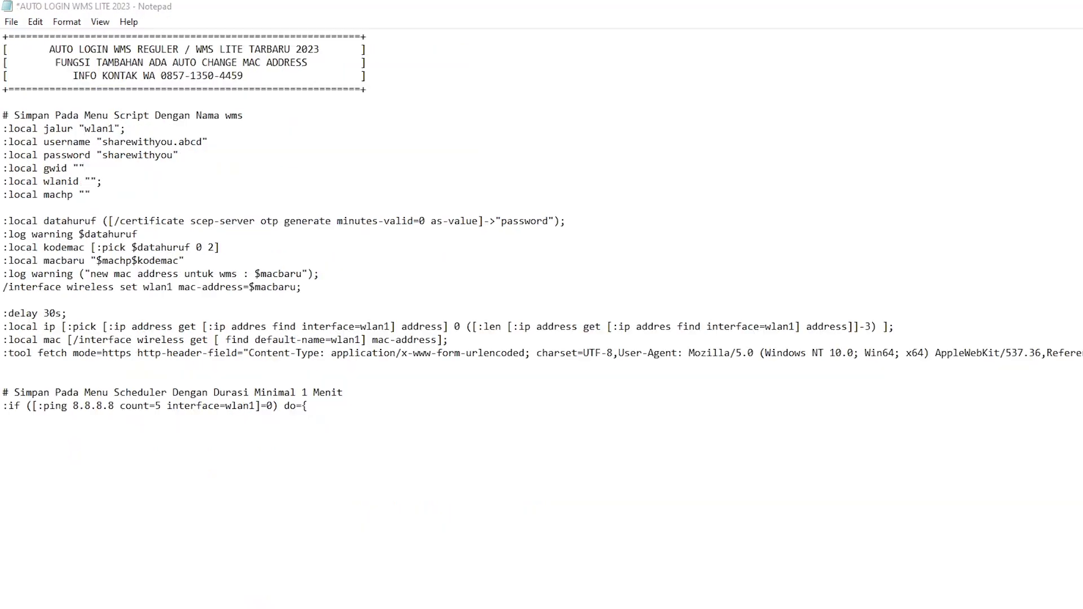
- Paste the copied WMS login suffix onto the end of the script's username value
right_click(207, 142)
left_click(263, 205)
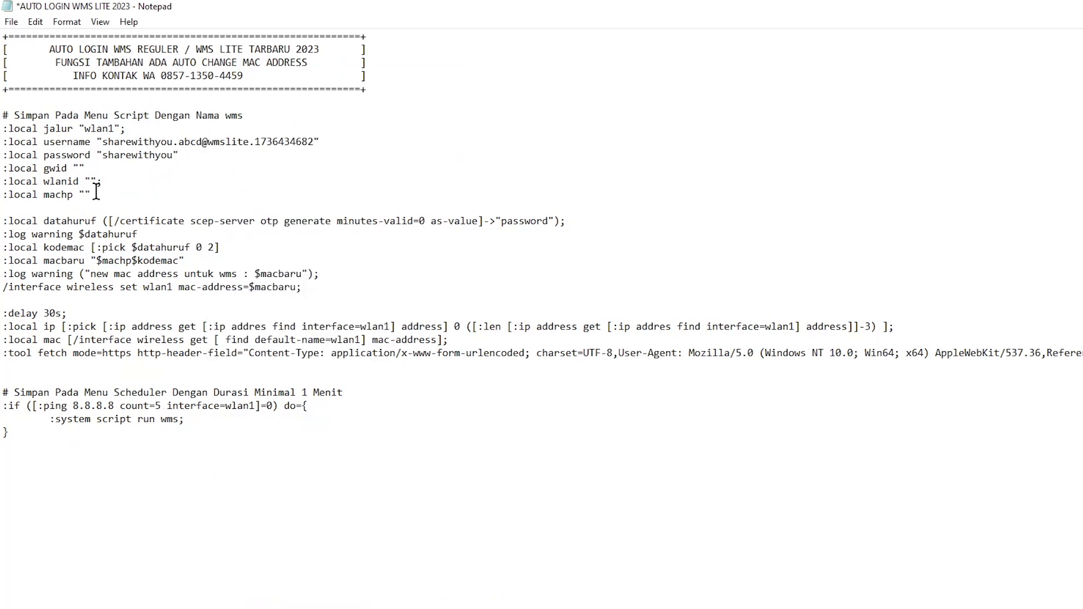
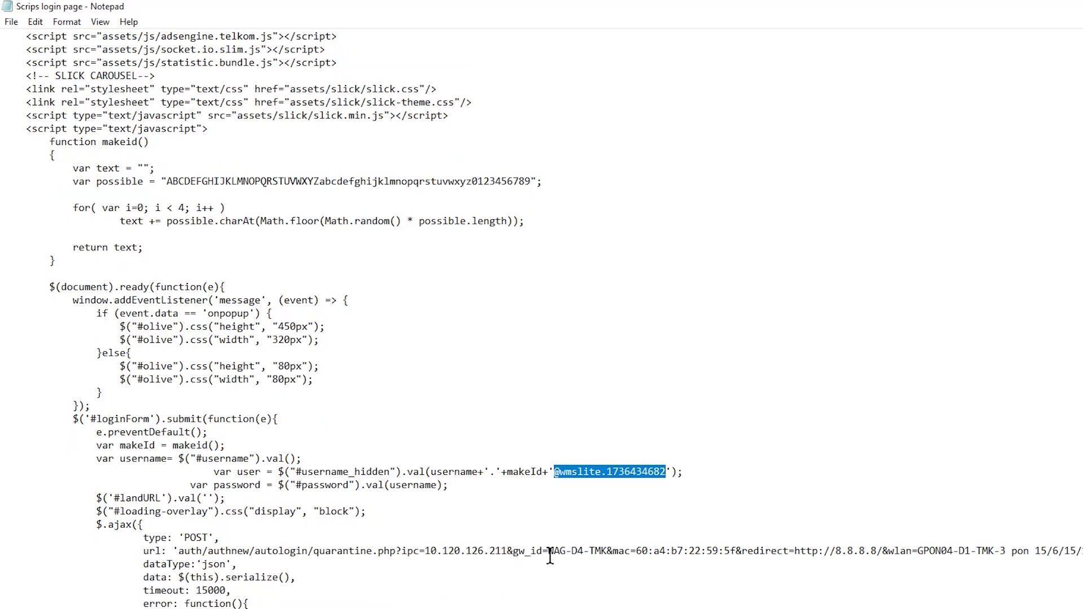
- Copy the gw_id value WAG-D4-TMK from the login page script's autologin URL
left_click(550, 553)
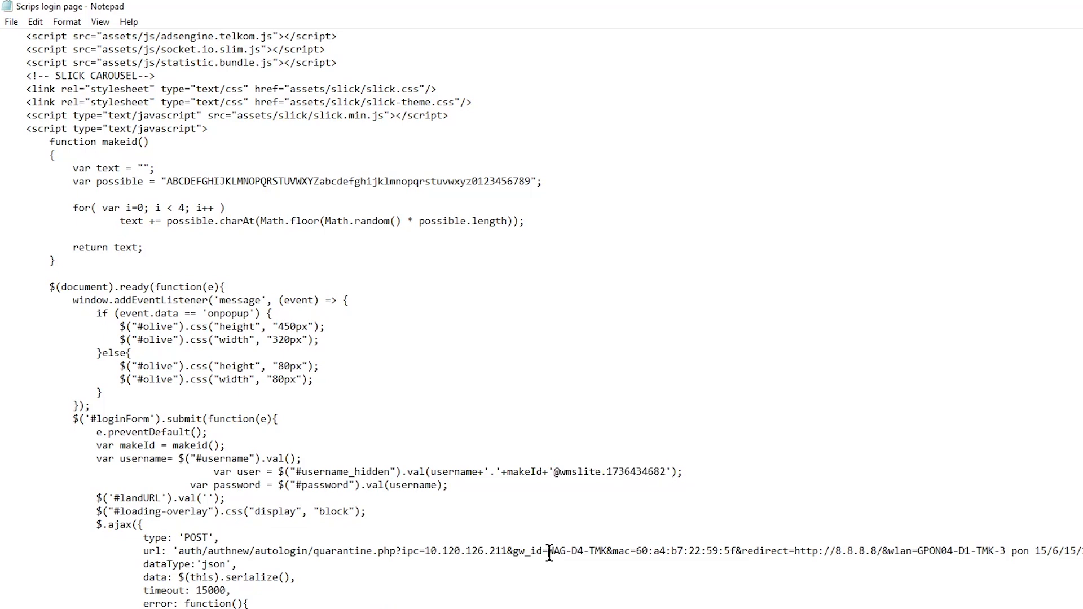
left_click_drag(549, 553, 607, 556)
right_click(595, 554)
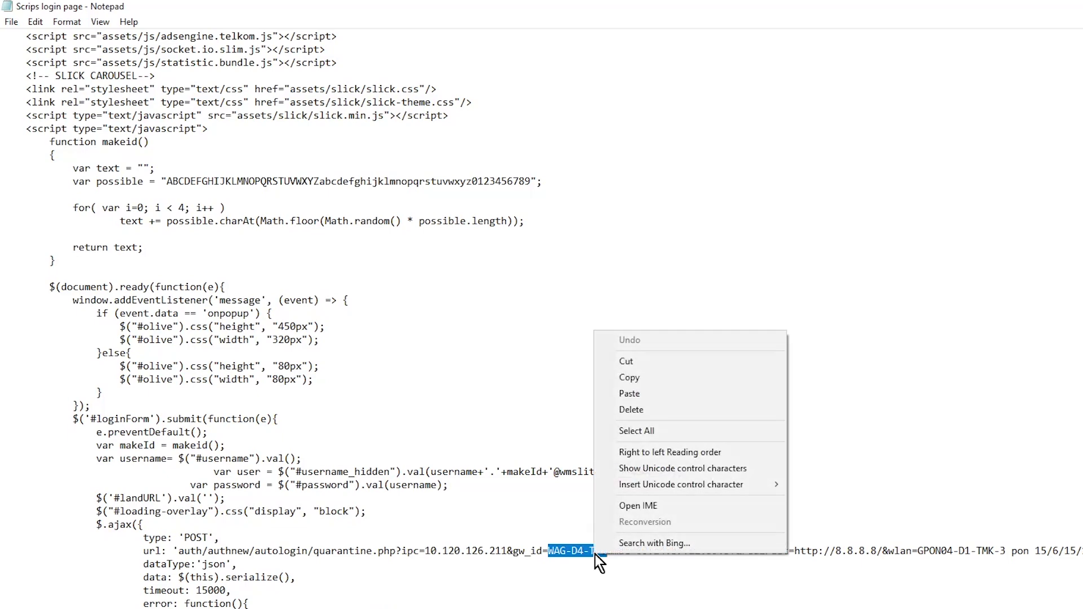
left_click(648, 379)
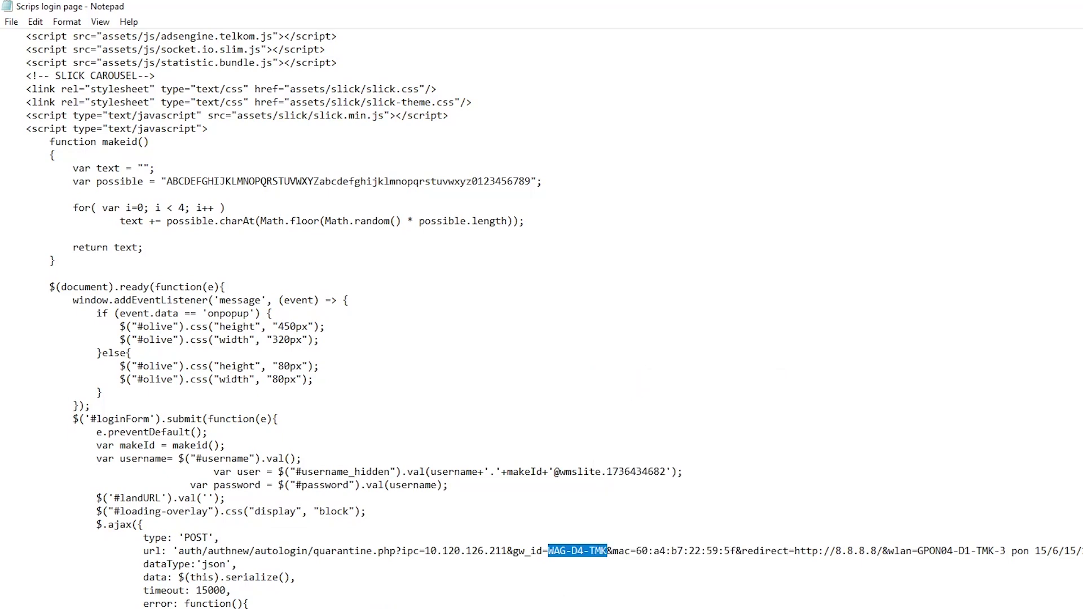
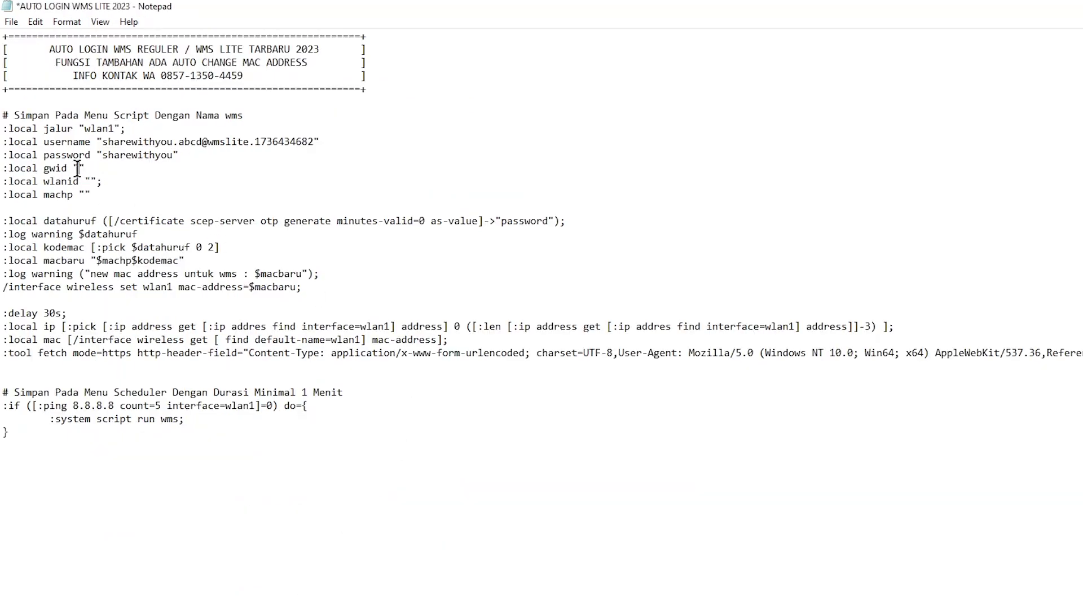
- Paste the gateway ID WAG-D4-TMK between the empty gwid quotes in the script
right_click(78, 170)
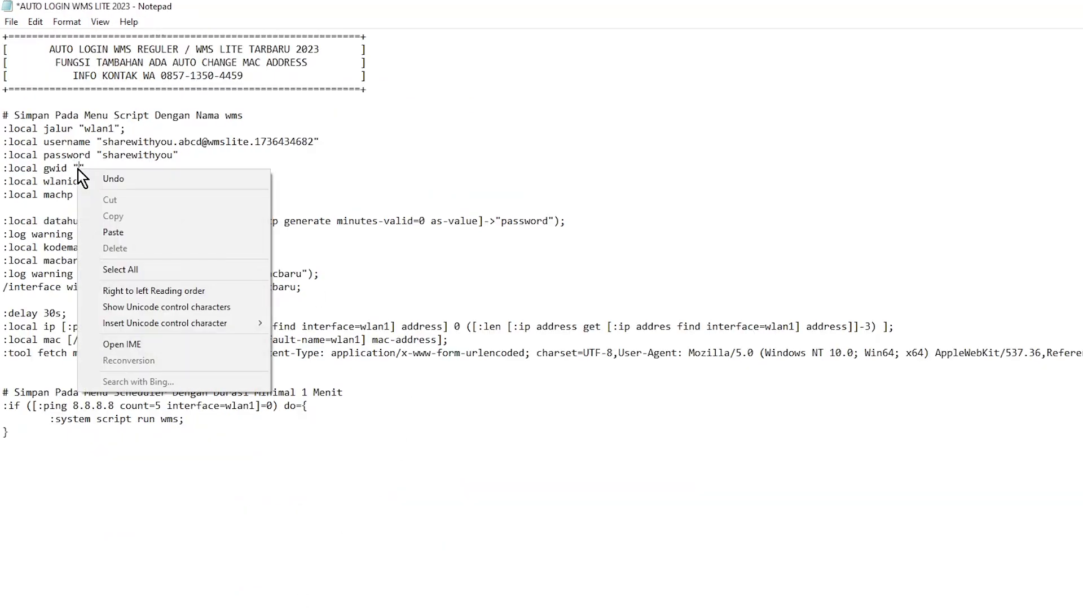
left_click(115, 233)
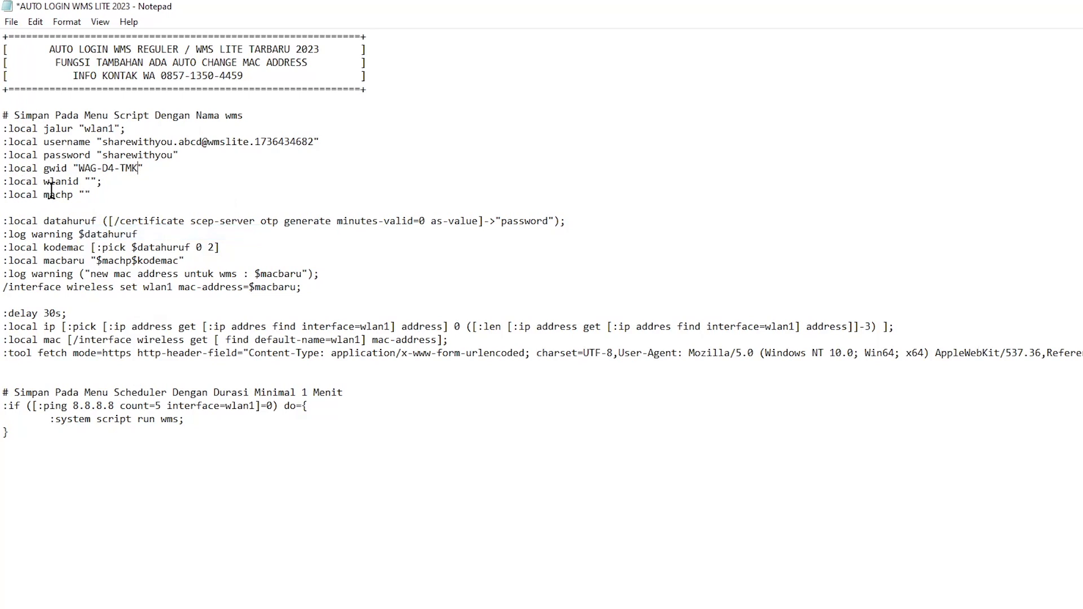
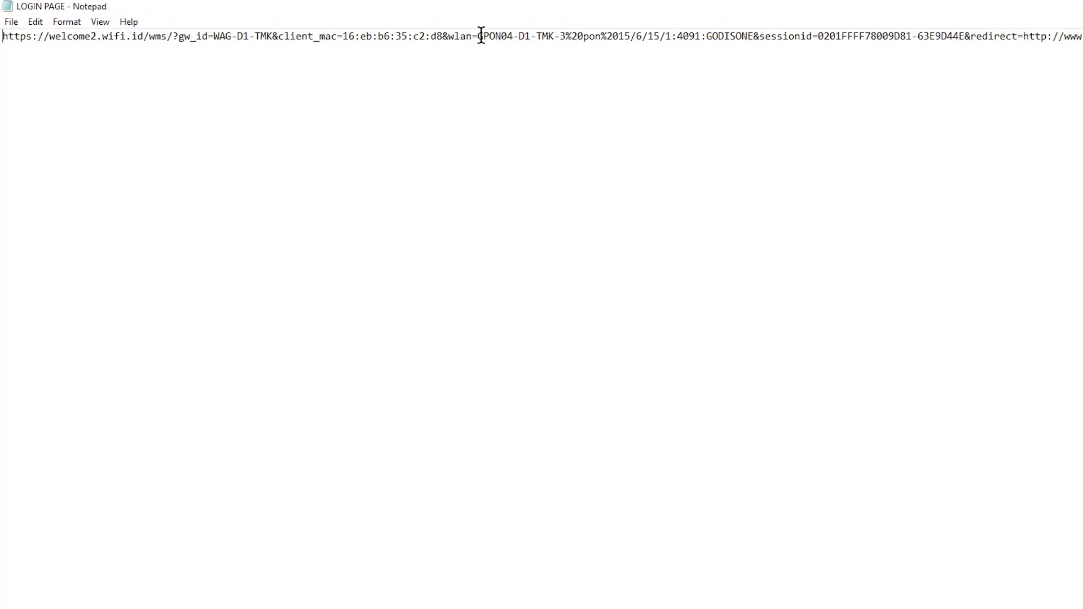
- Copy the URL text between 'wlan=' and '&sessionid', then return to the AUTO LOGIN WMS LITE 2023 script
left_click_drag(481, 38, 752, 49)
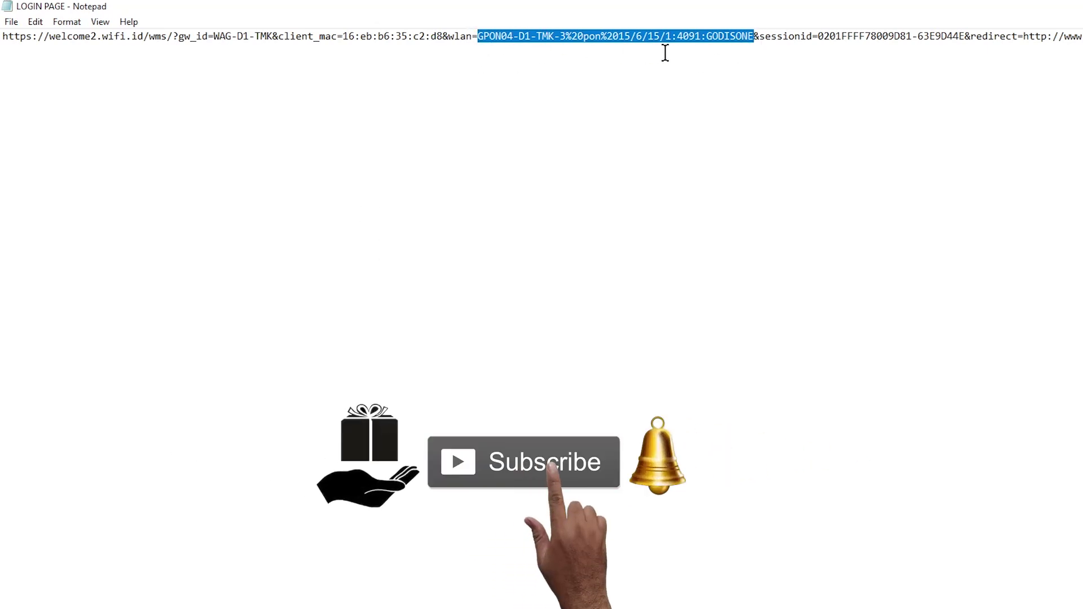
right_click(635, 37)
left_click(652, 85)
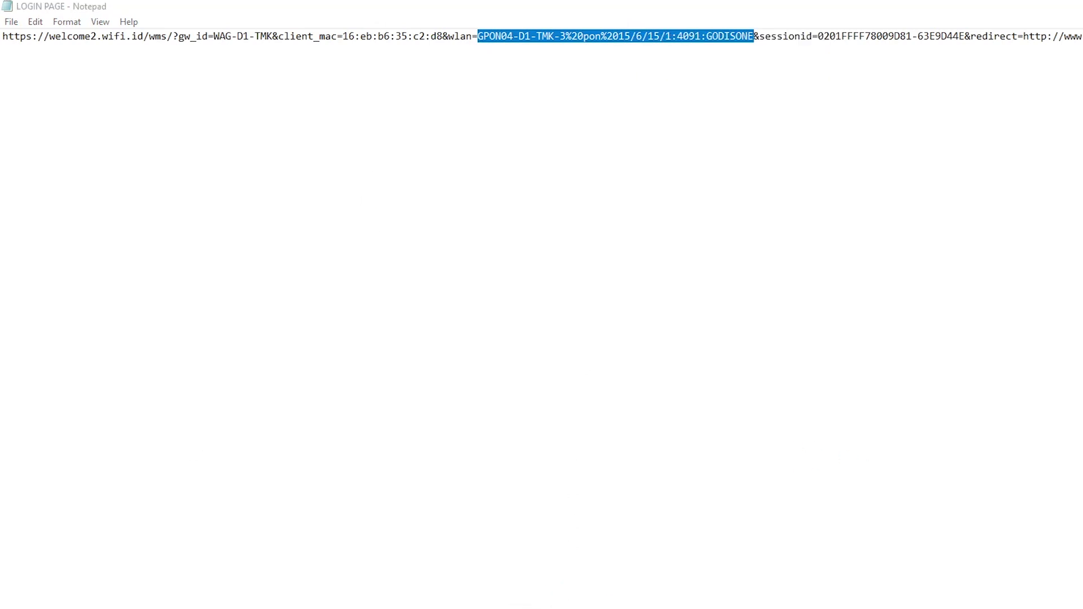
key("alt+Tab")
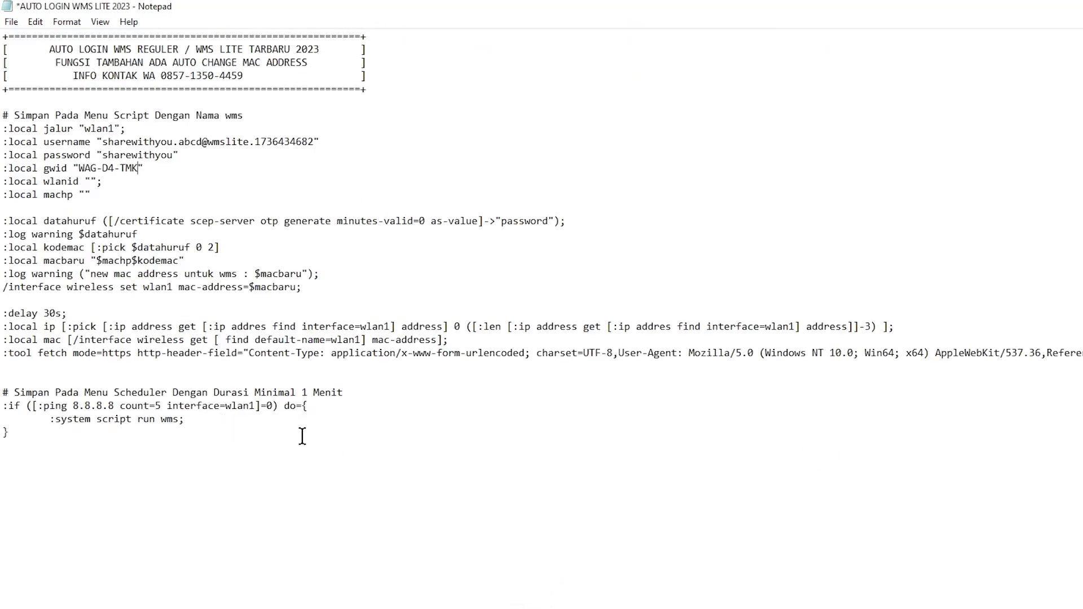
right_click(90, 182)
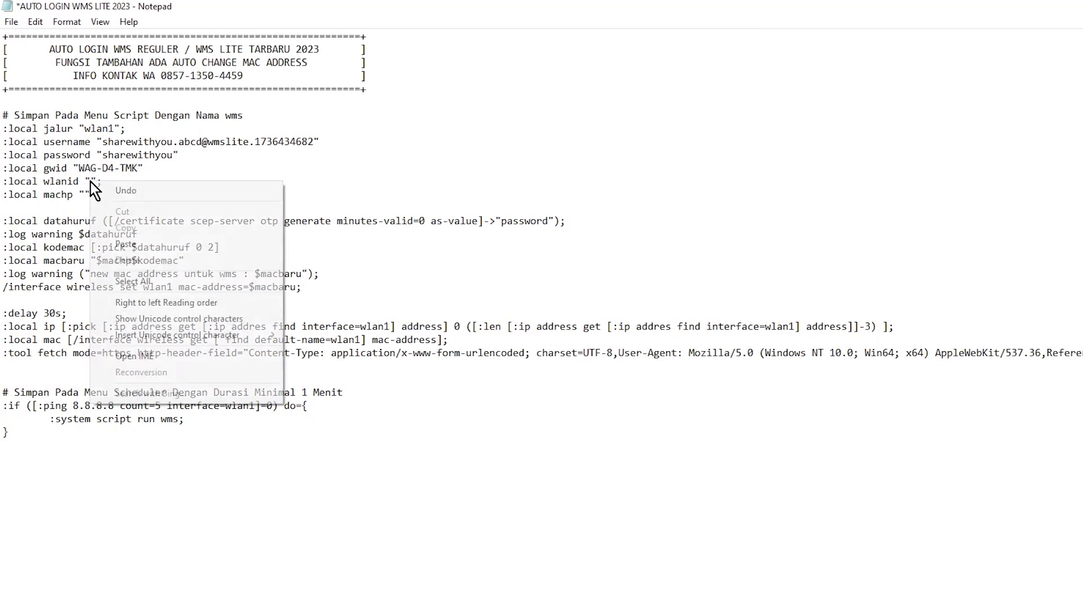
left_click(126, 244)
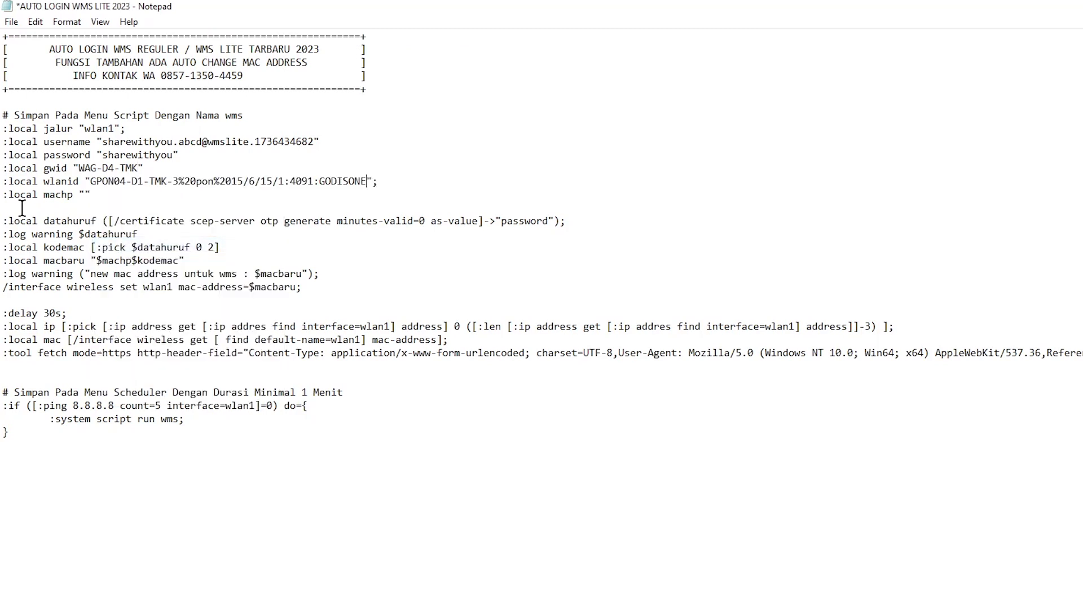
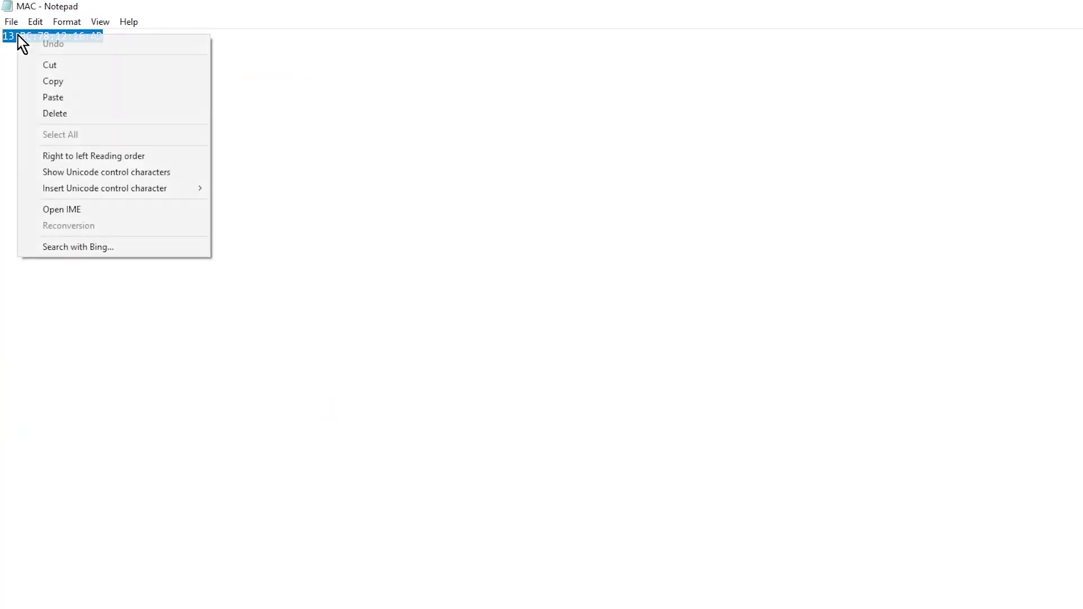
left_click(52, 84)
key("alt+Tab")
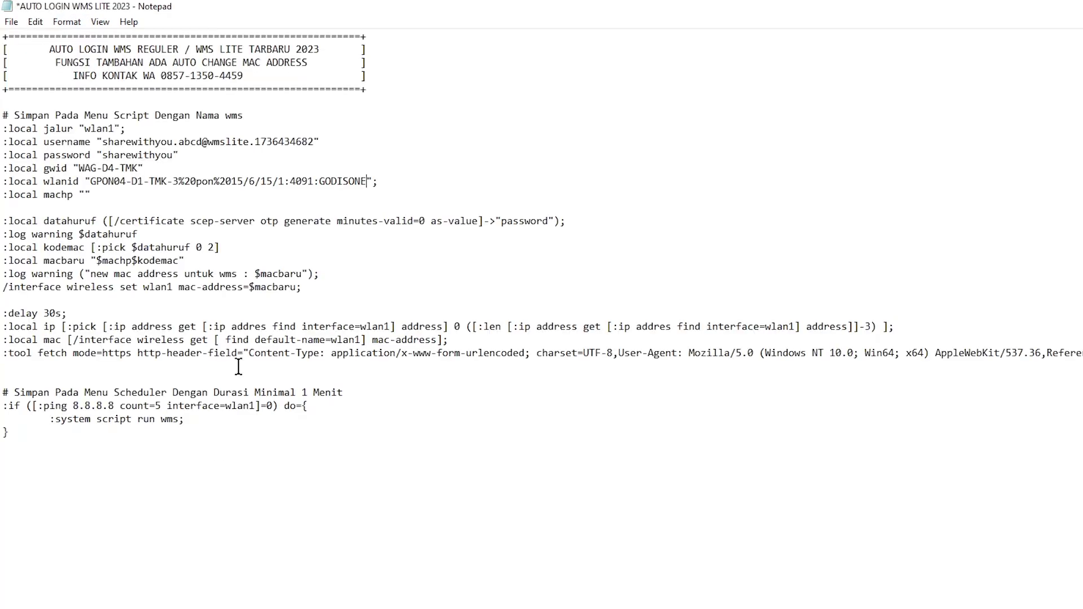
right_click(86, 195)
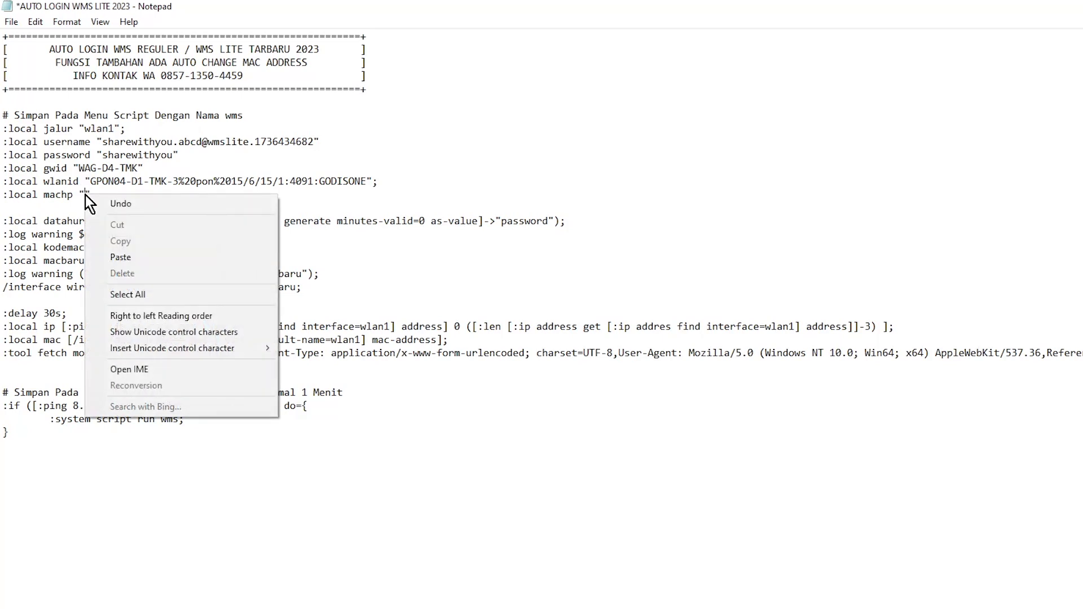
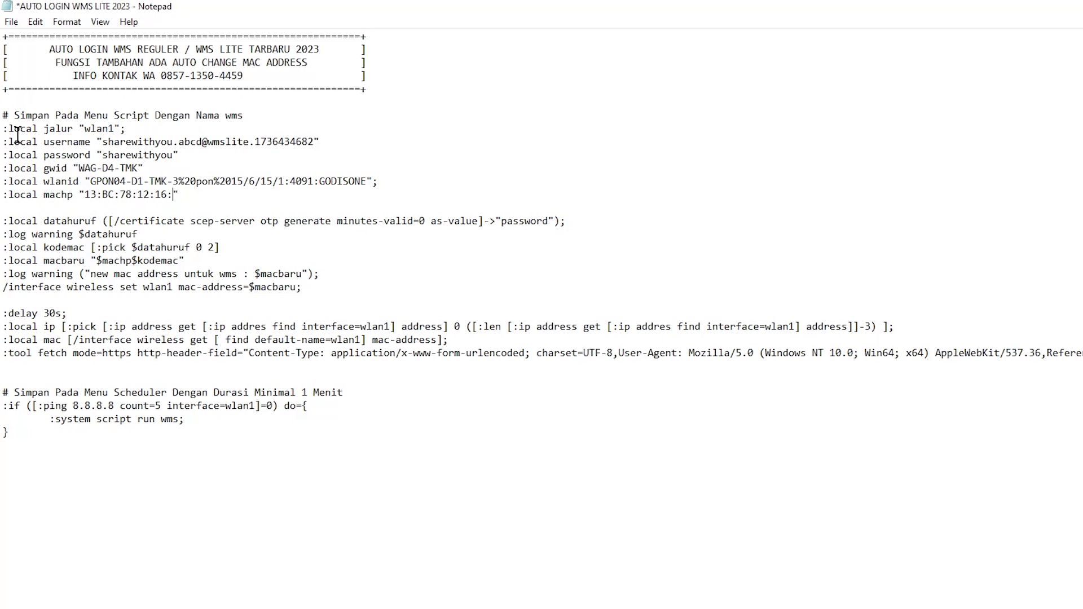
- Copy the auto-login code lines from ':local jalur' through ':tool fetch' in Notepad
left_click_drag(2, 129, 388, 370)
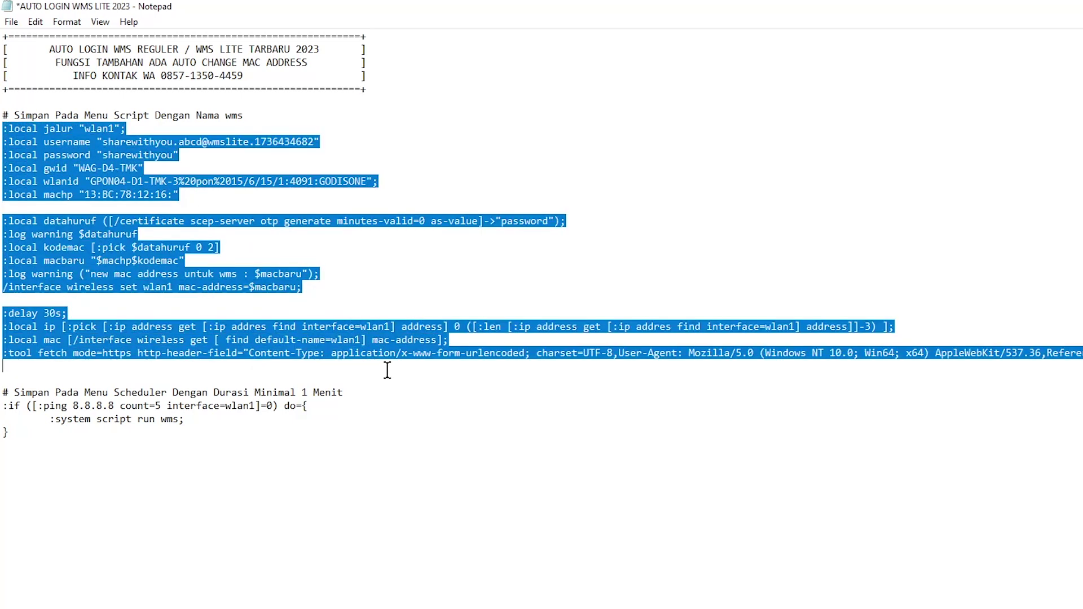
right_click(46, 341)
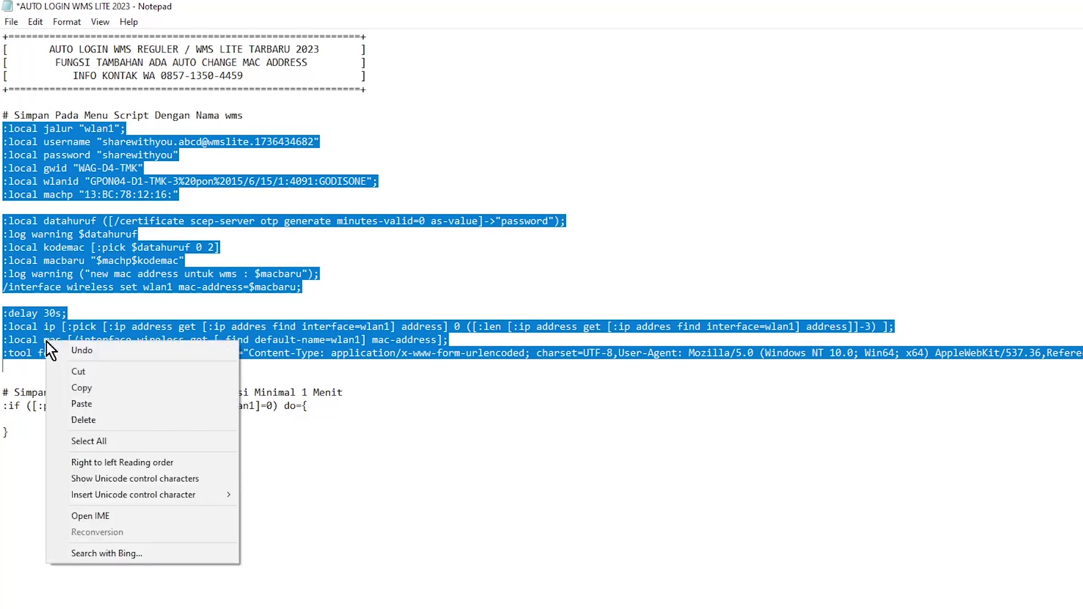
left_click(88, 387)
- In WinBox, create a new script named 'wms' with Don't Require Permissions ticked
key("alt+Tab")
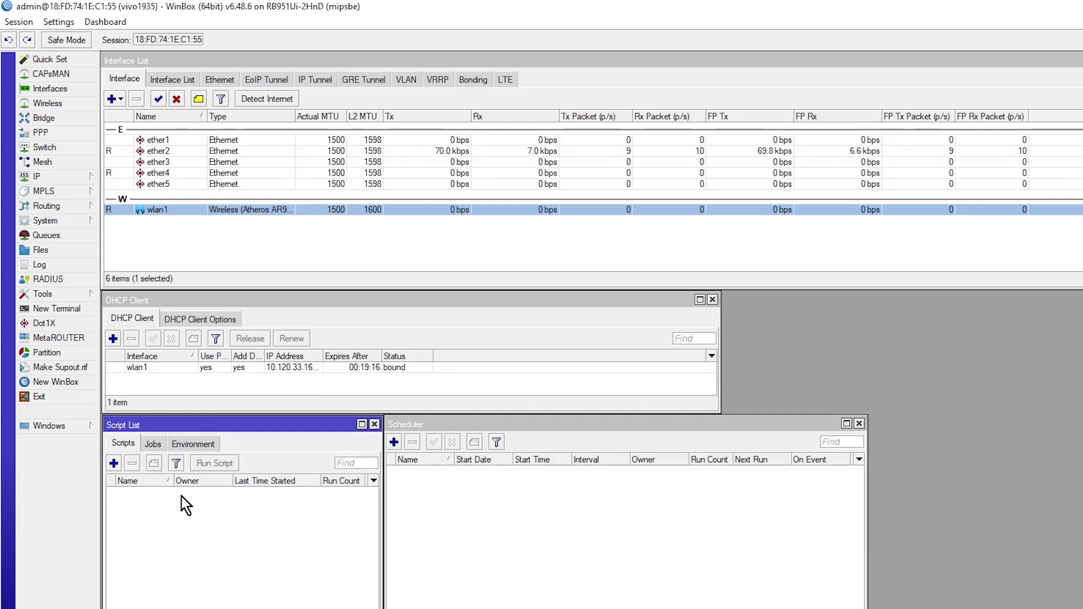
left_click(116, 464)
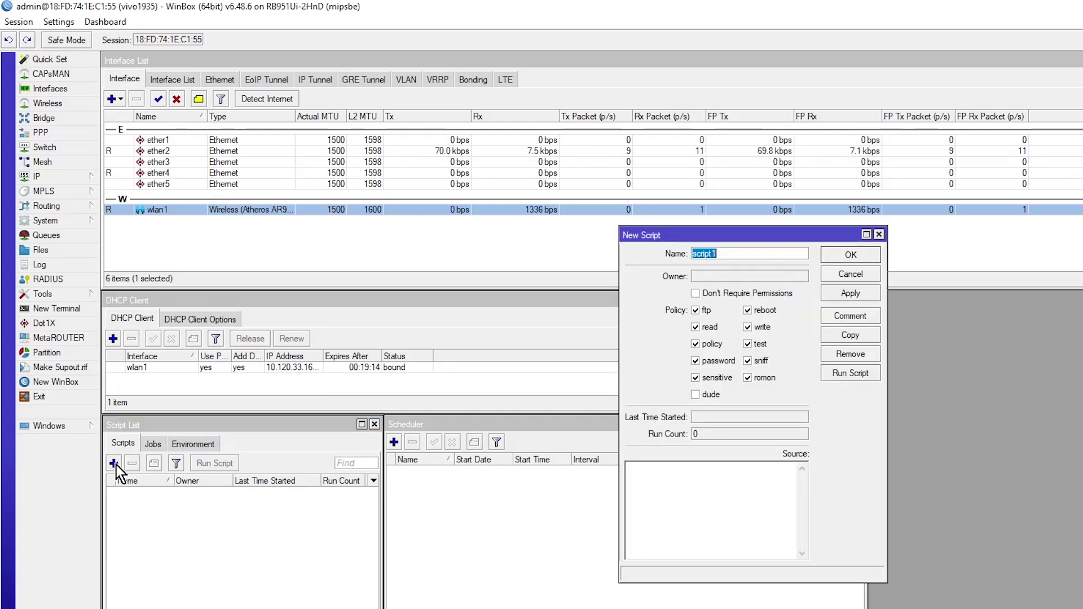
type("wms")
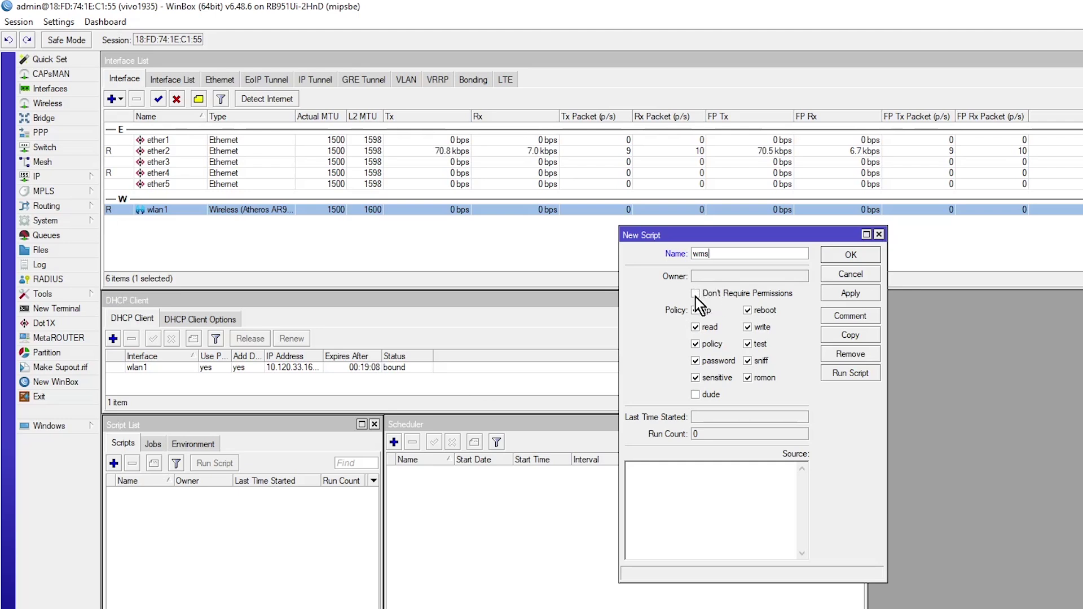
left_click(697, 295)
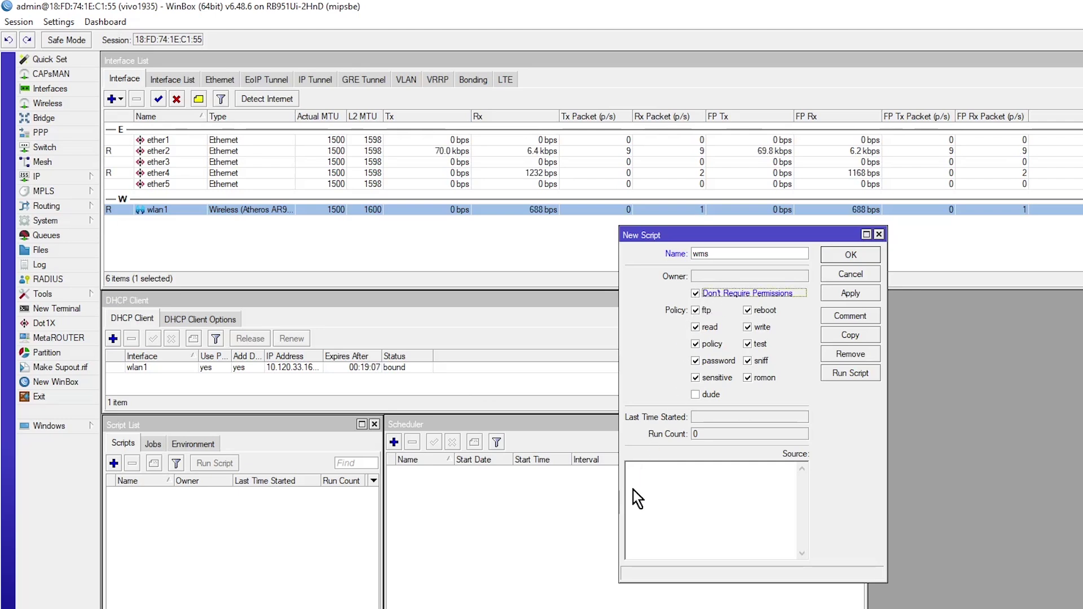
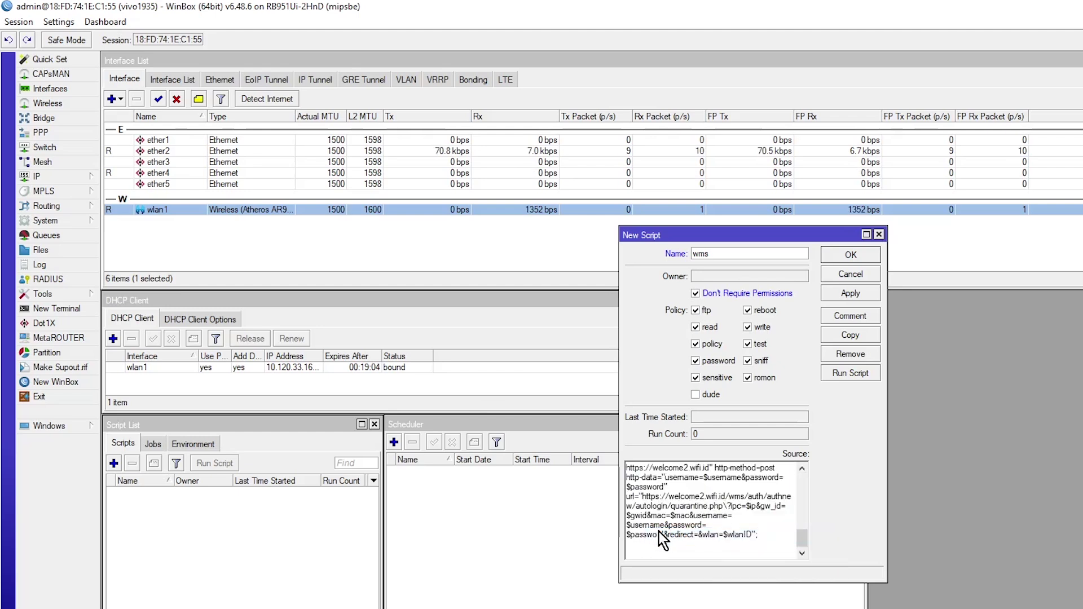
- Apply and confirm the 'wms' auto-login fetch script so it is saved to the Script List
left_click(848, 294)
left_click(853, 255)
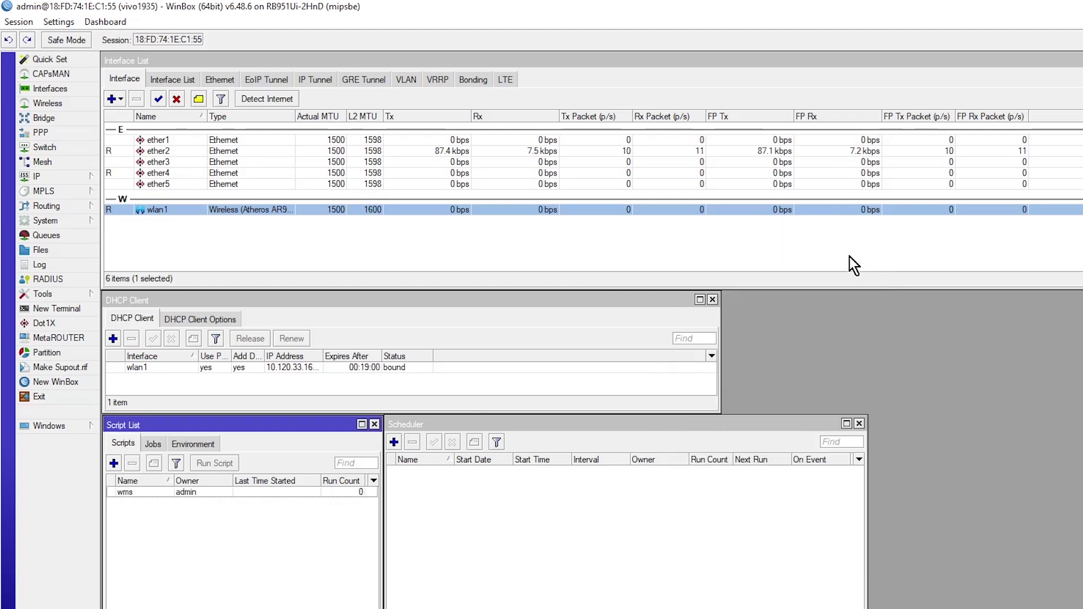
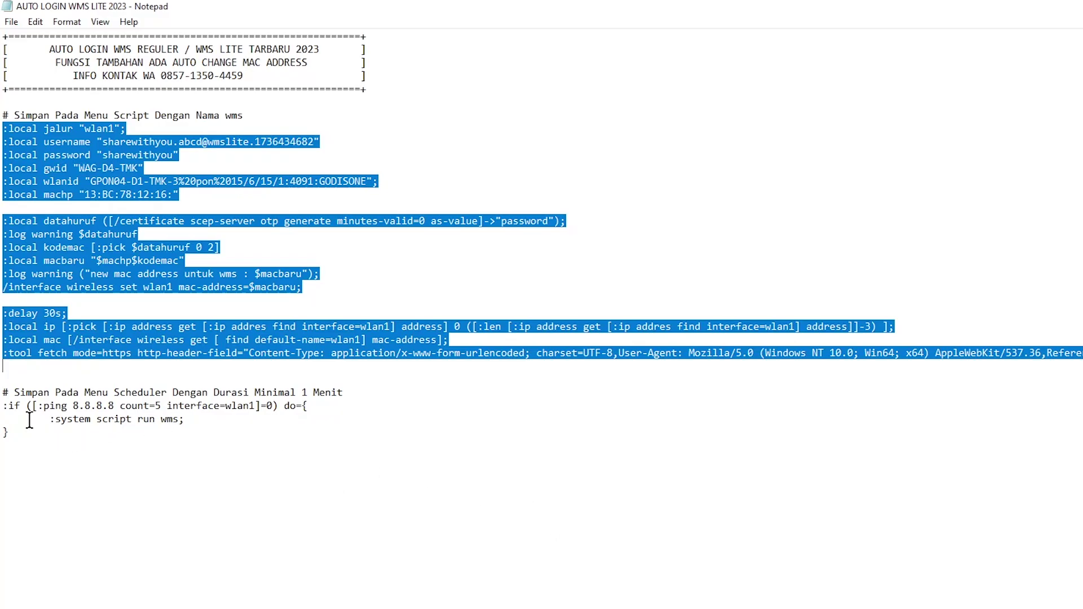
- Copy the three-line :if ping 8.8.8.8 scheduler snippet from Notepad to the clipboard
left_click(2, 406)
left_click_drag(2, 406, 22, 441)
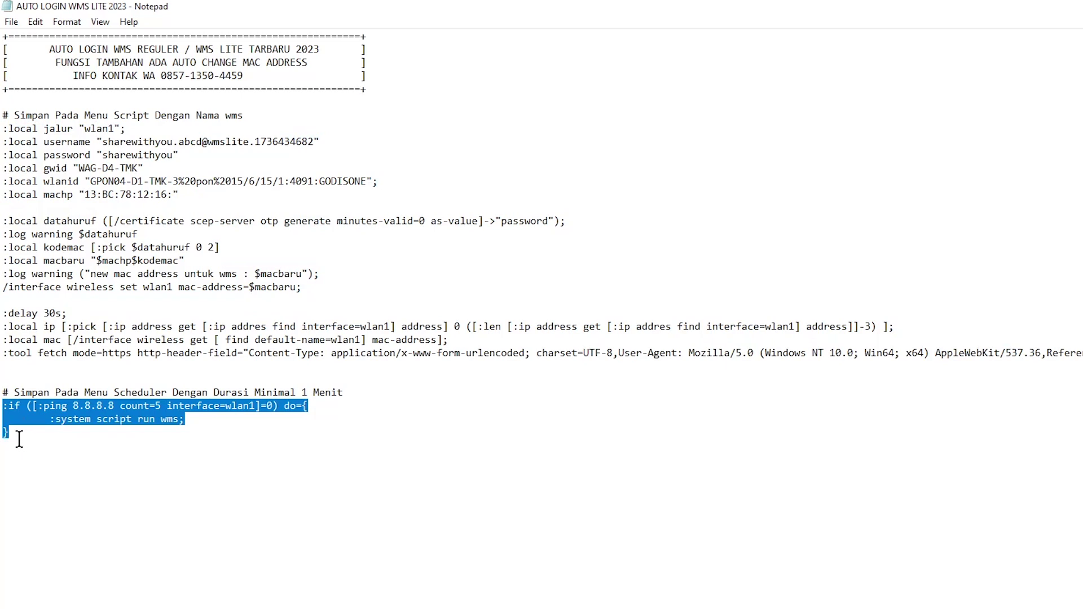
right_click(38, 420)
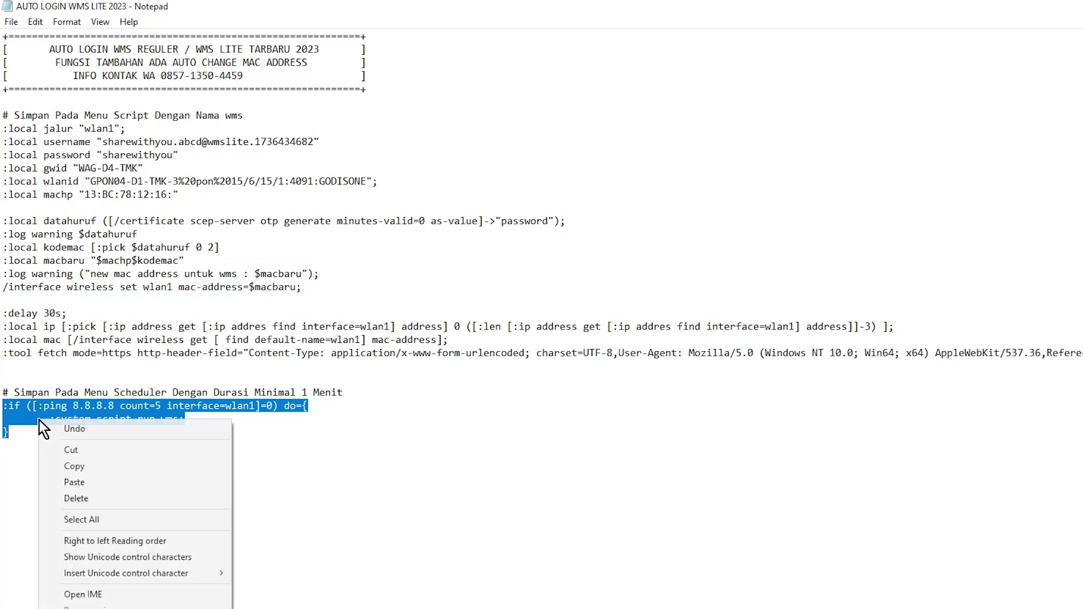
left_click(74, 466)
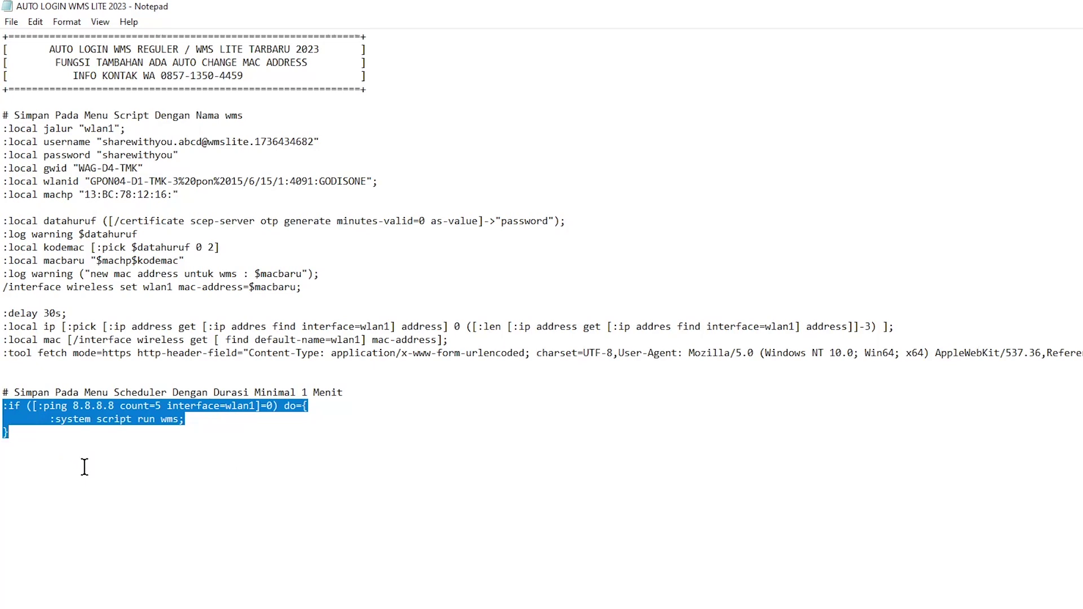
- Add a new scheduler entry named jadwal, start date Feb/26/2023, start time startup
key("alt+Tab")
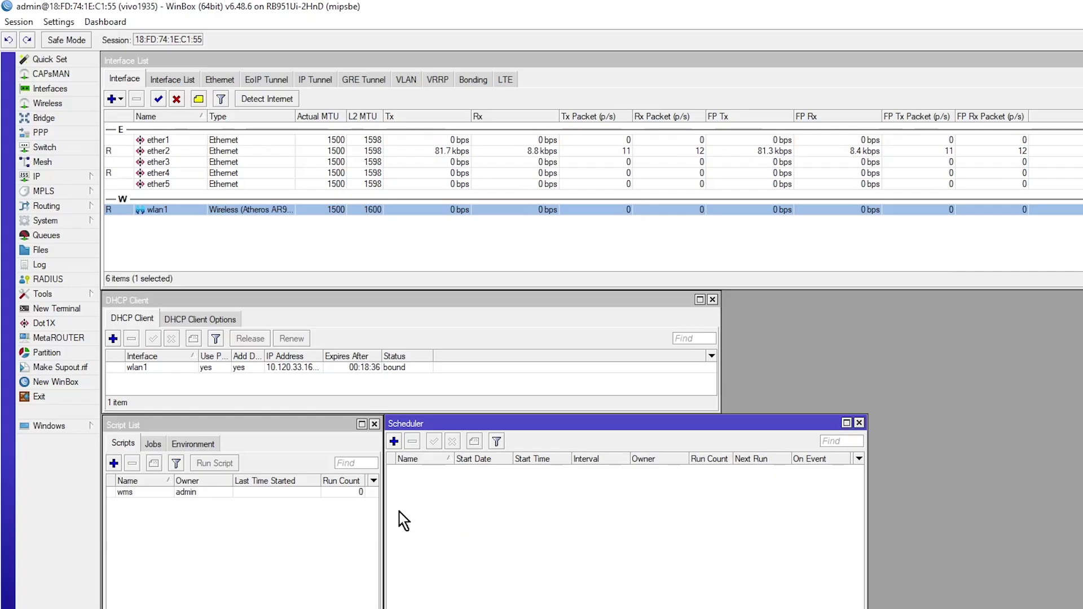
left_click(394, 441)
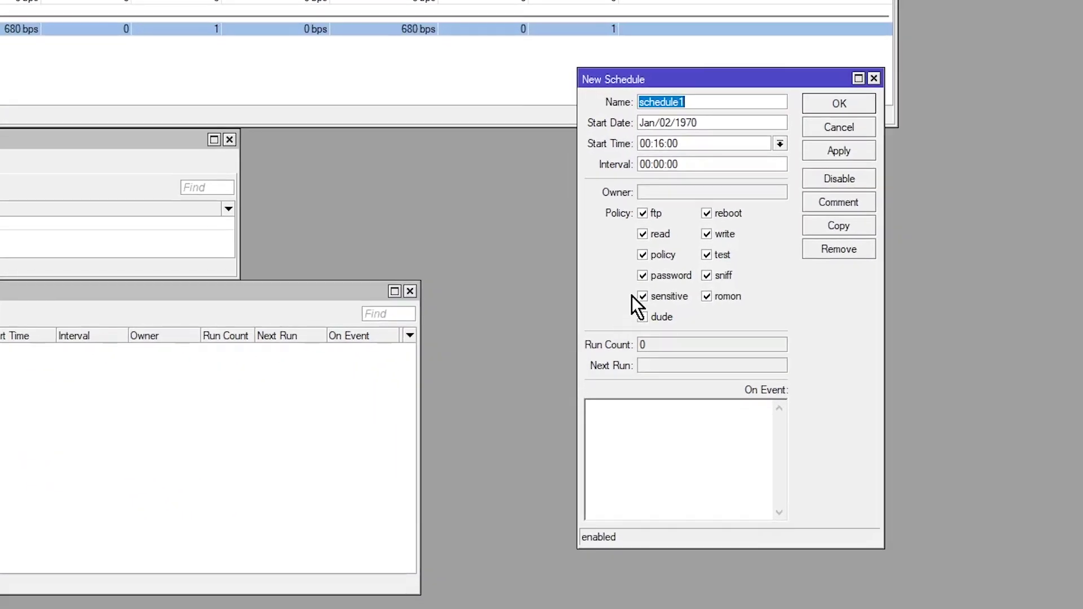
key("BackSpace")
type("jadwal")
left_click_drag(710, 122, 620, 134)
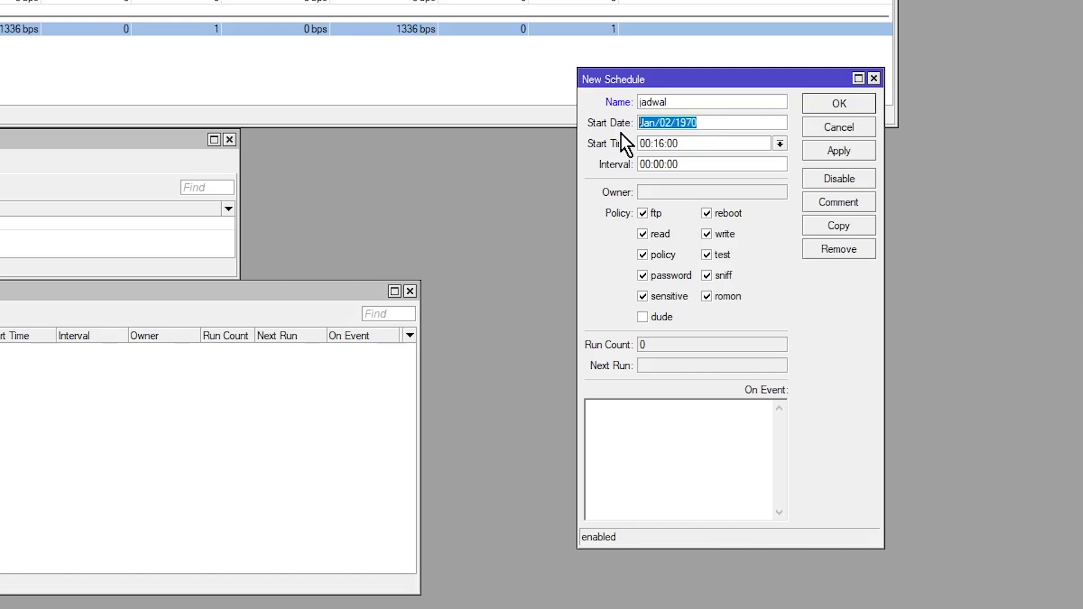
type("Feb")
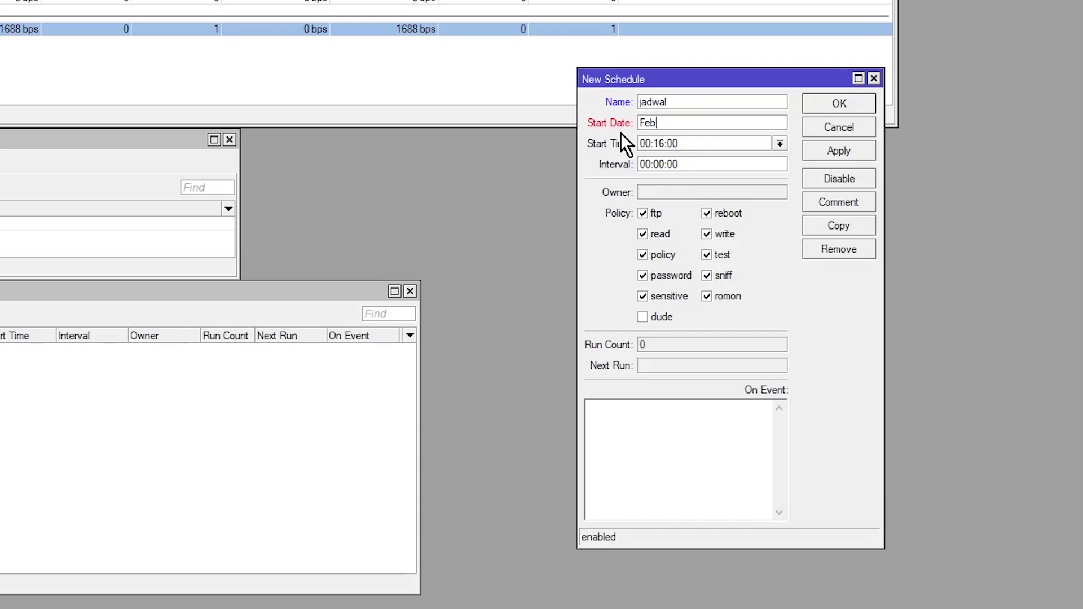
type("/26/2023")
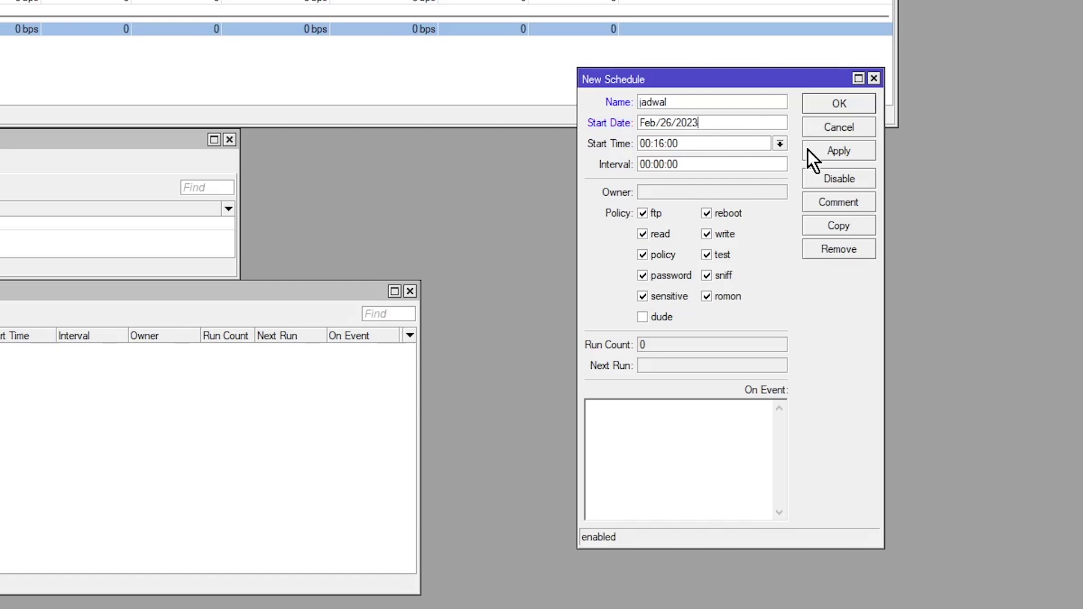
left_click(780, 144)
left_click(767, 158)
- Set jadwal's interval to 00:01:00, paste the ping-check script into On Event, and save
left_click(666, 164)
type("1")
right_click(641, 417)
left_click(676, 490)
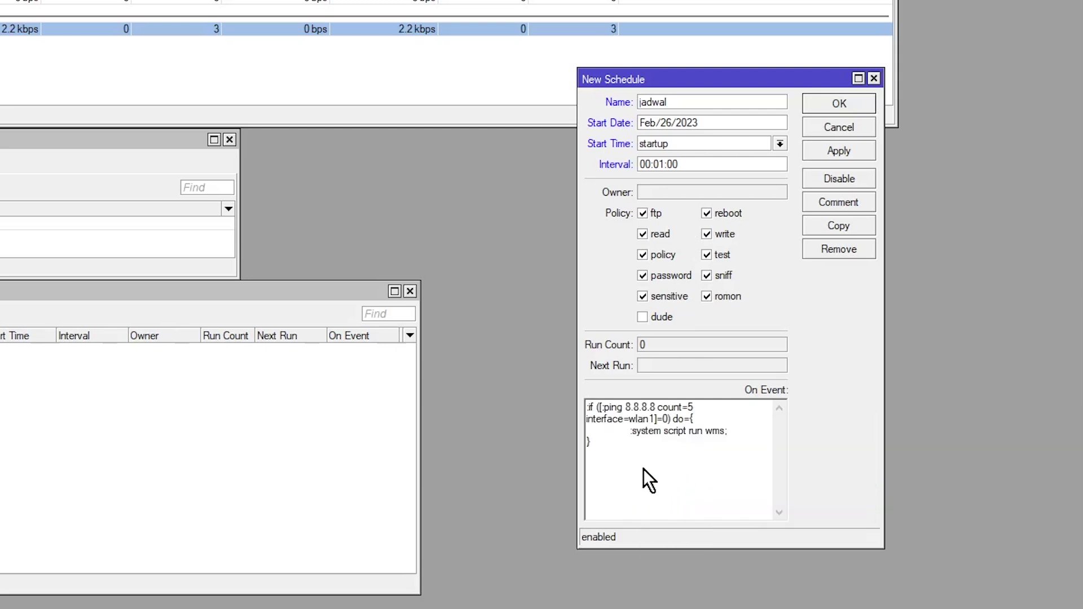
left_click(852, 150)
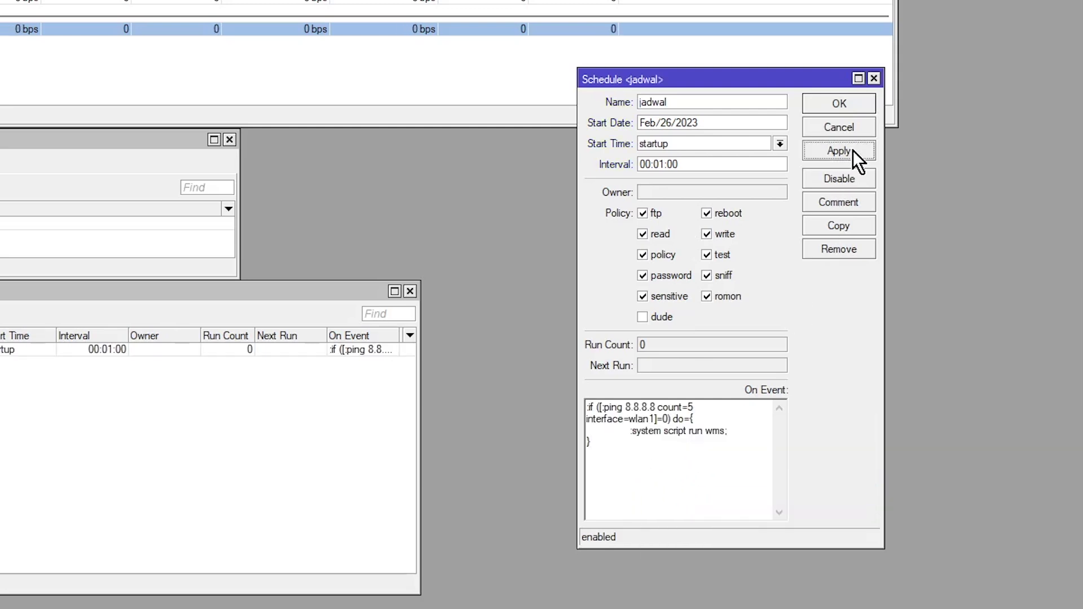
left_click(855, 103)
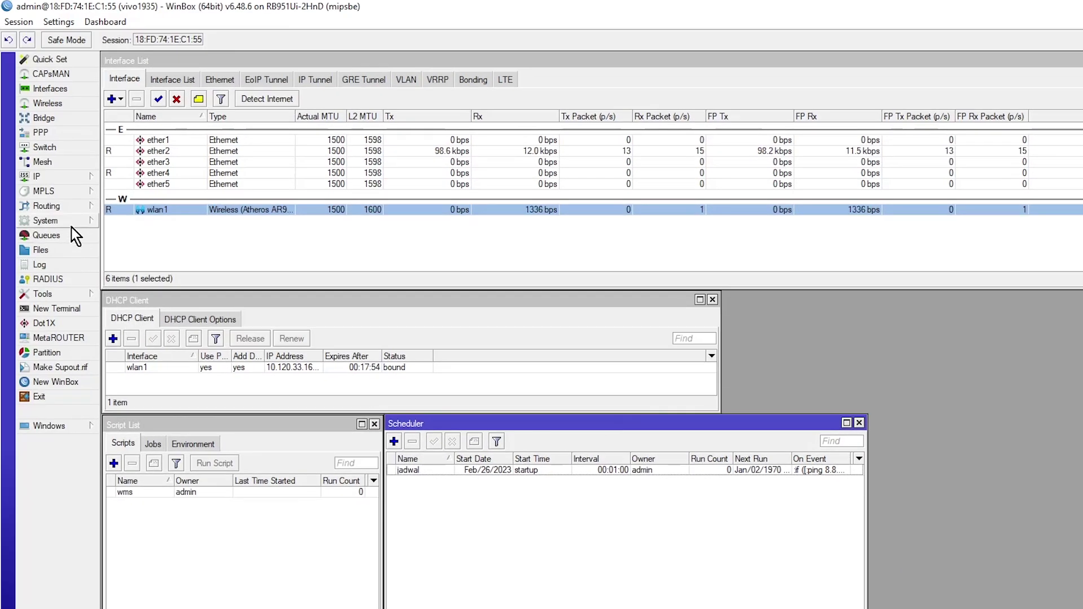
left_click(62, 310)
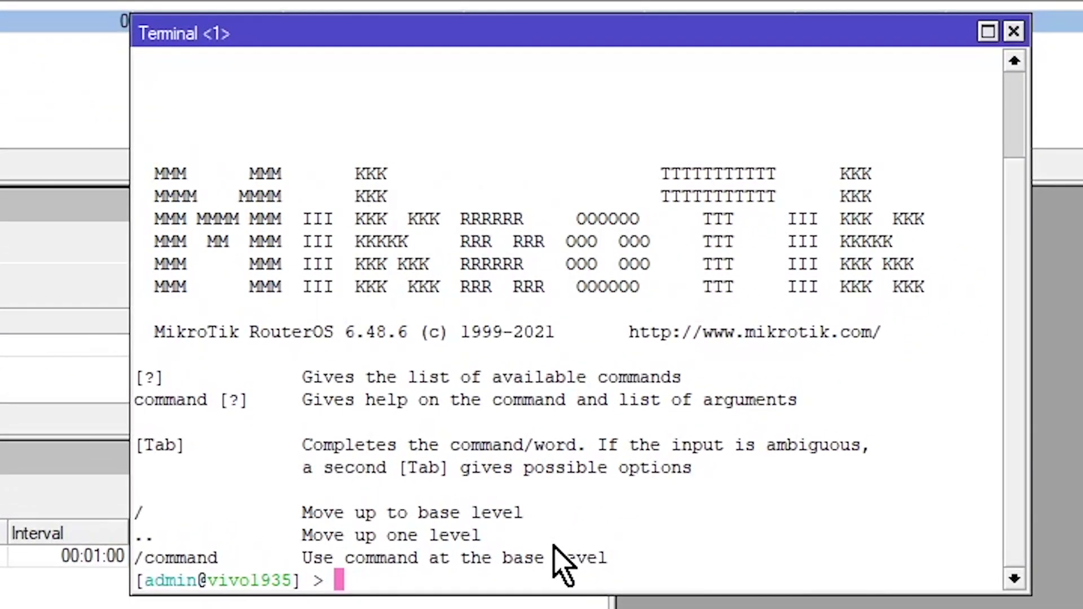
type("ping")
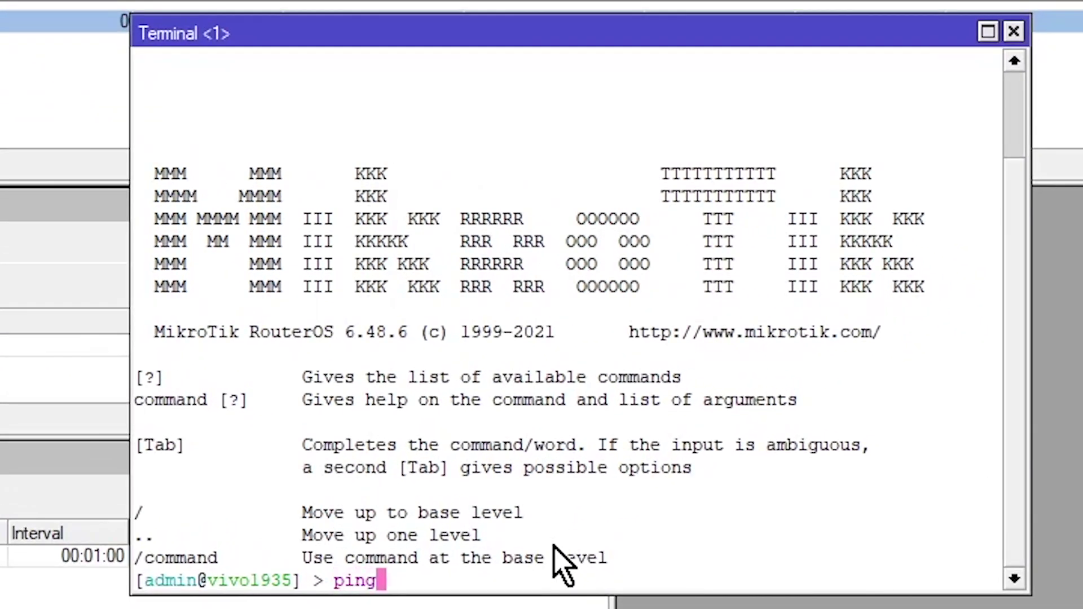
type(" 8.8.")
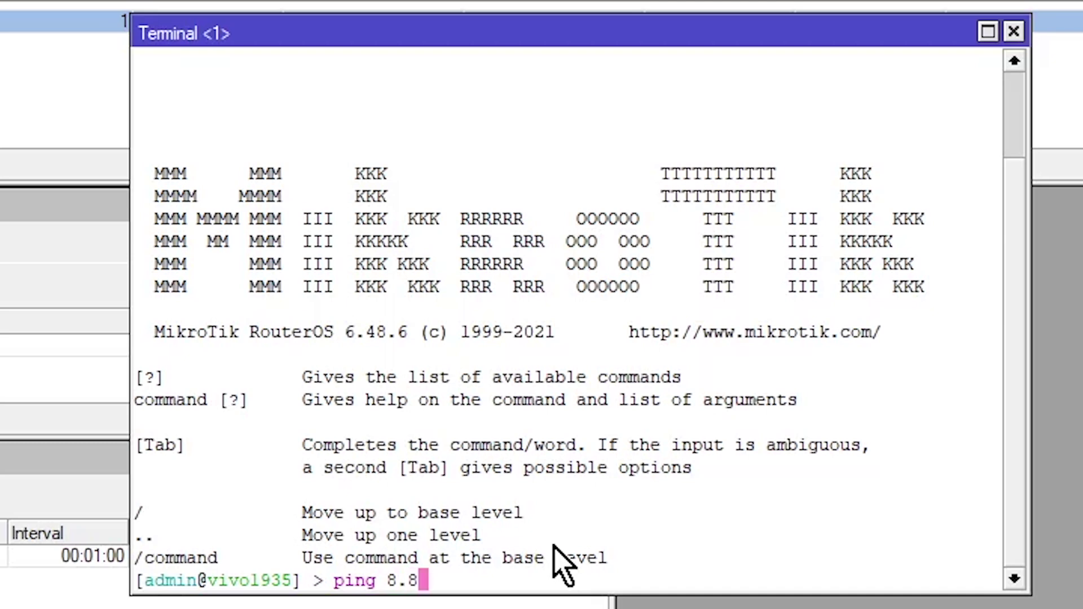
type("8.8")
key("Return")
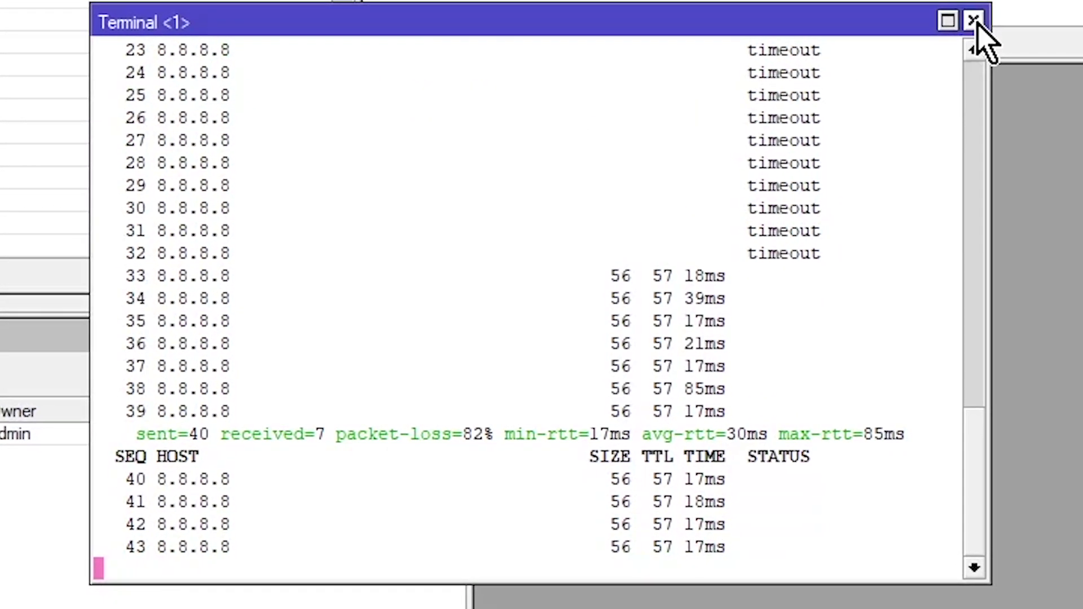
left_click(976, 21)
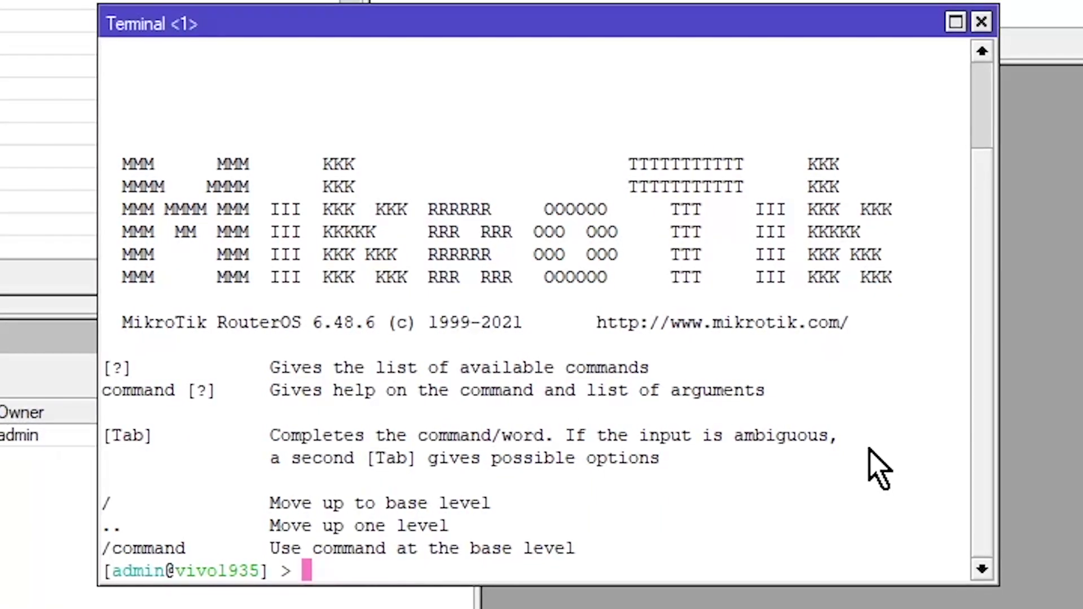
type("ping g")
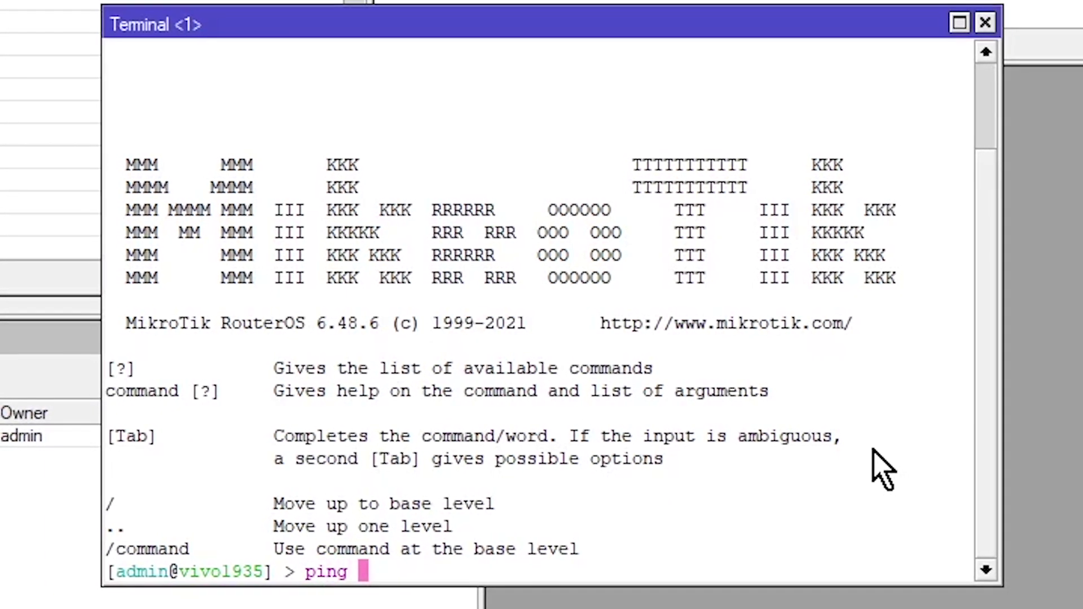
type("oogle")
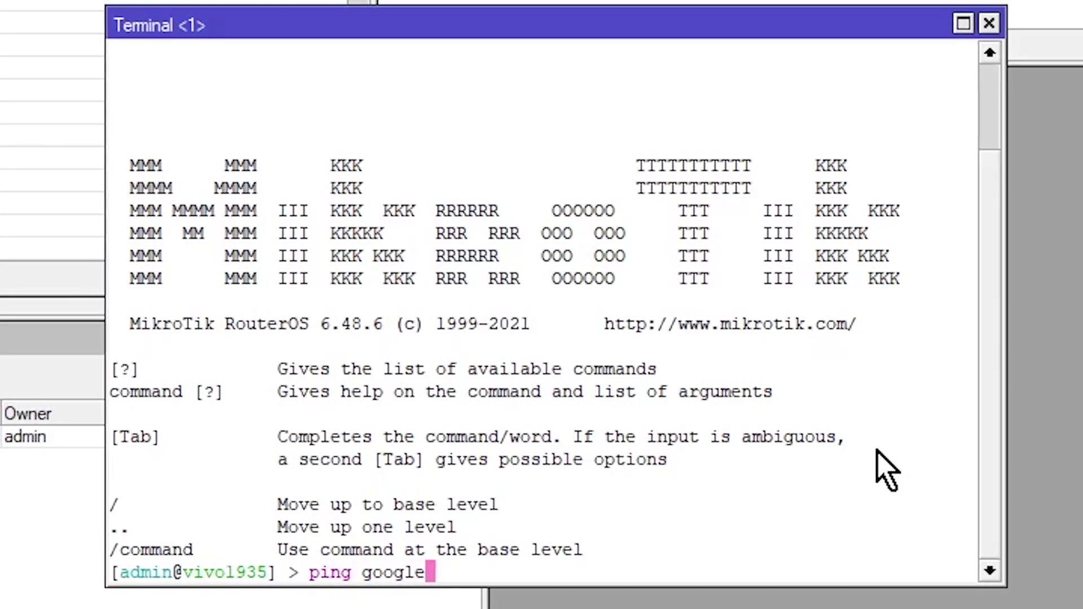
type(".com")
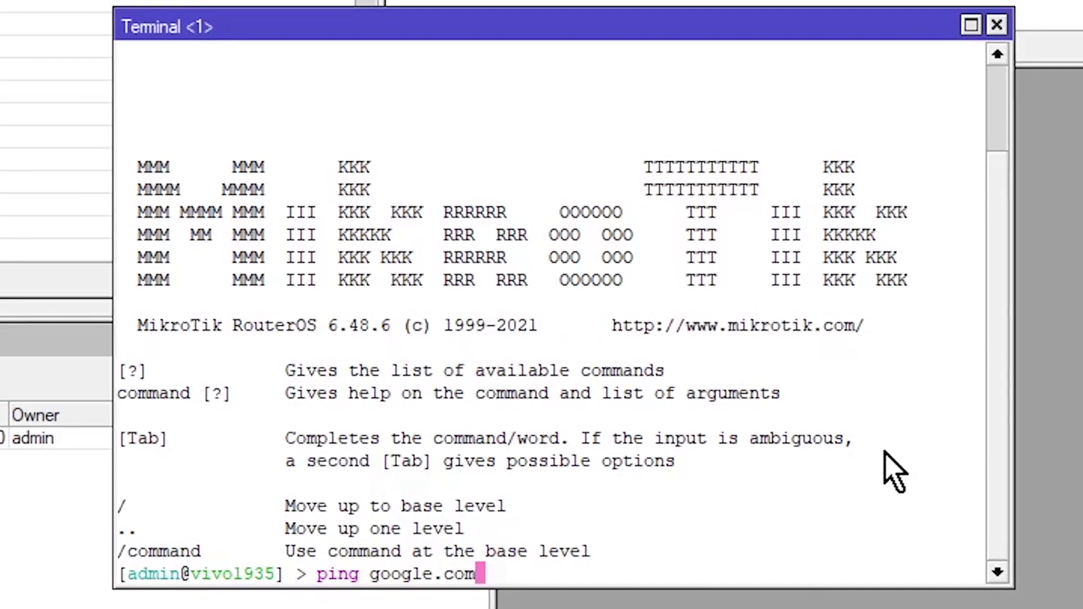
key("Return")
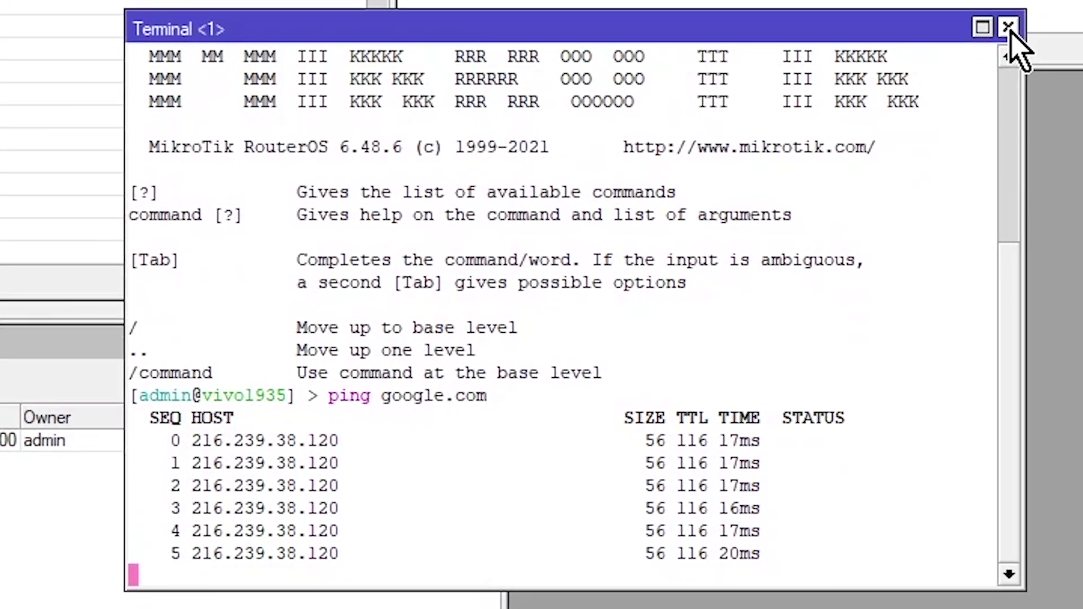
left_click(1009, 27)
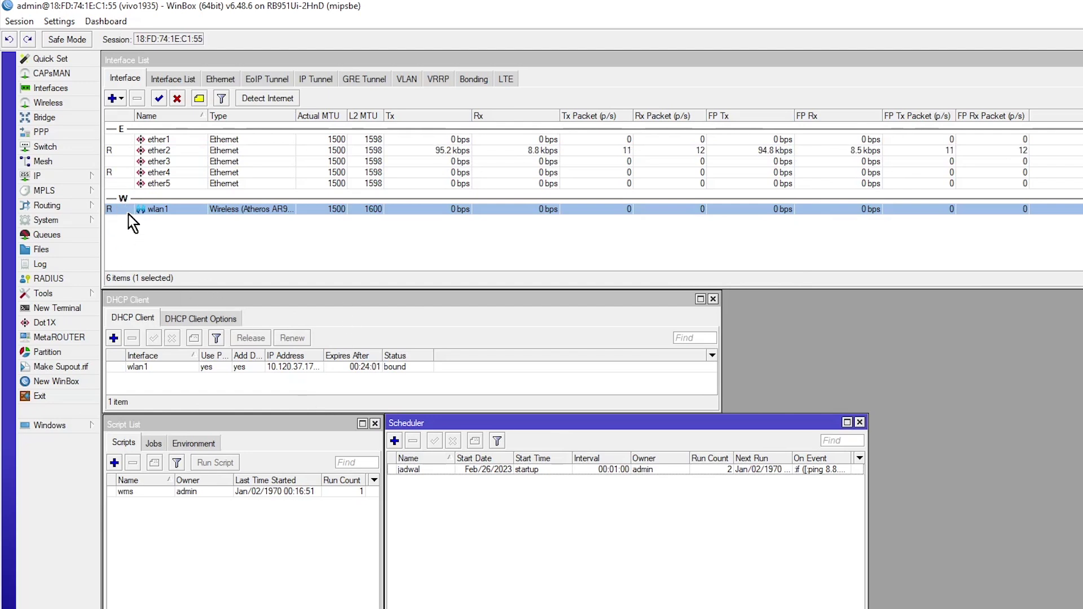
- In IP > Addresses, add 192.168.10.1/24 on ether1
left_click(80, 182)
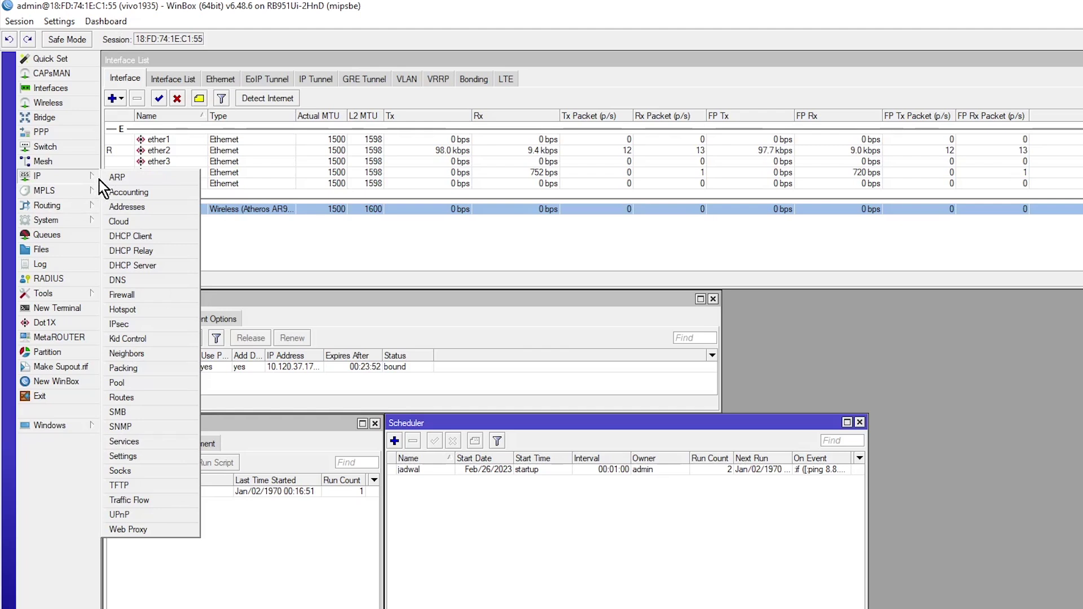
left_click(117, 206)
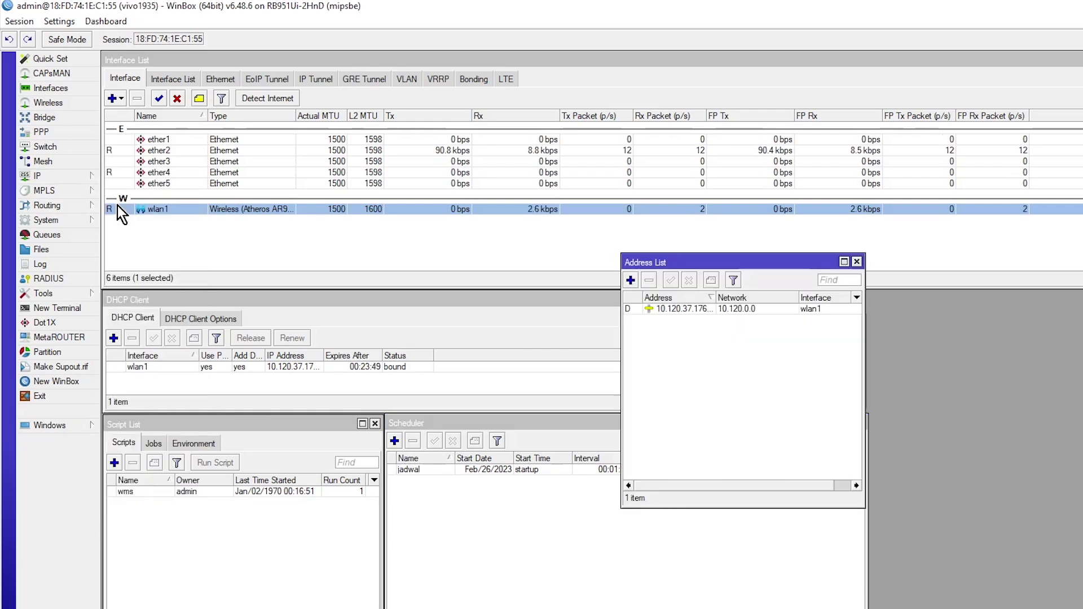
left_click(630, 281)
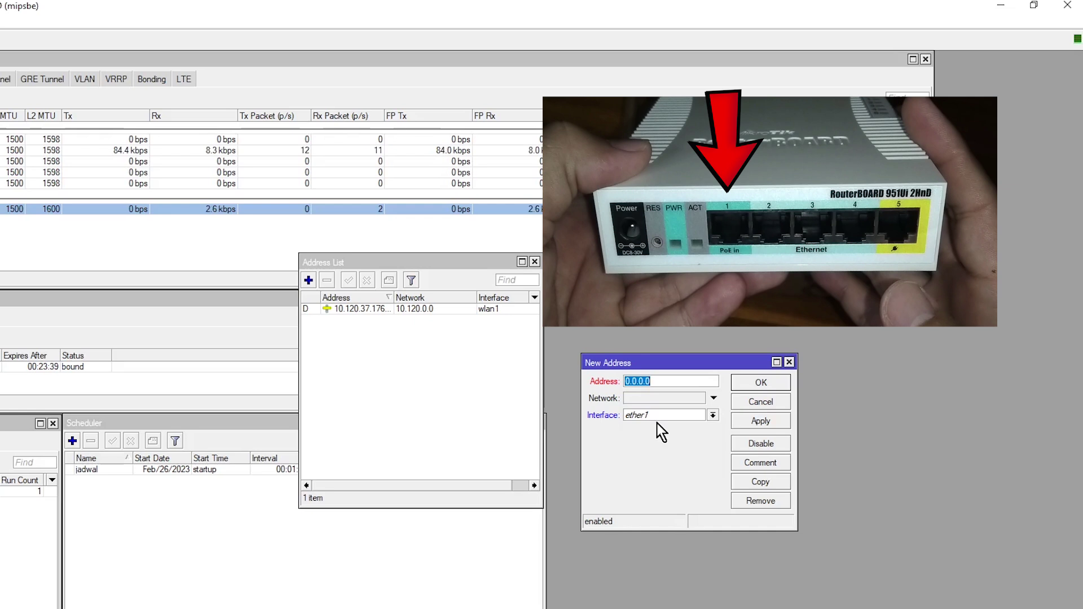
key("BackSpace")
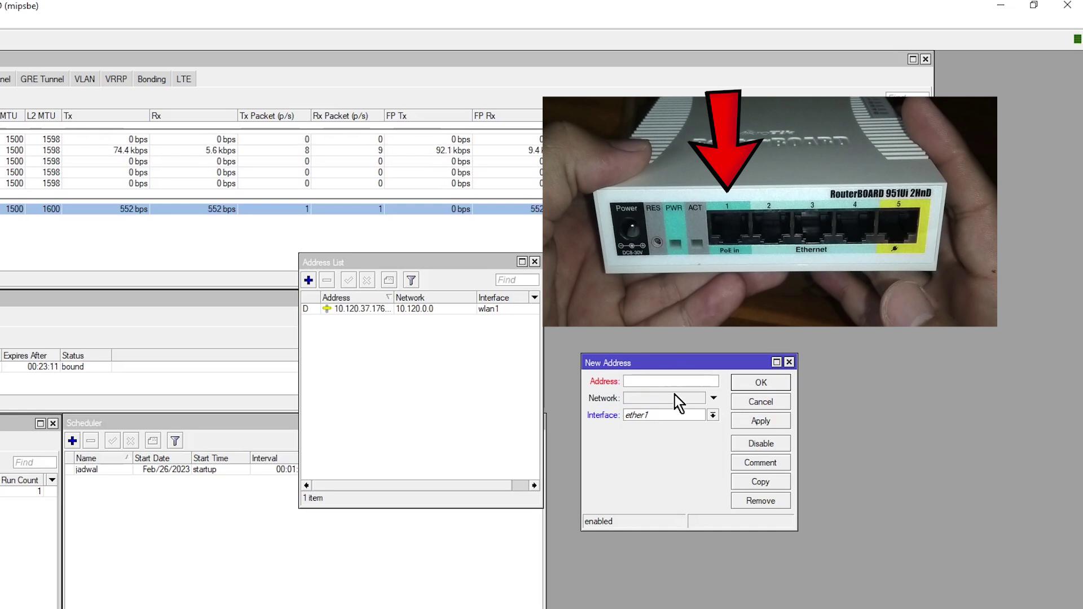
type("192.168.")
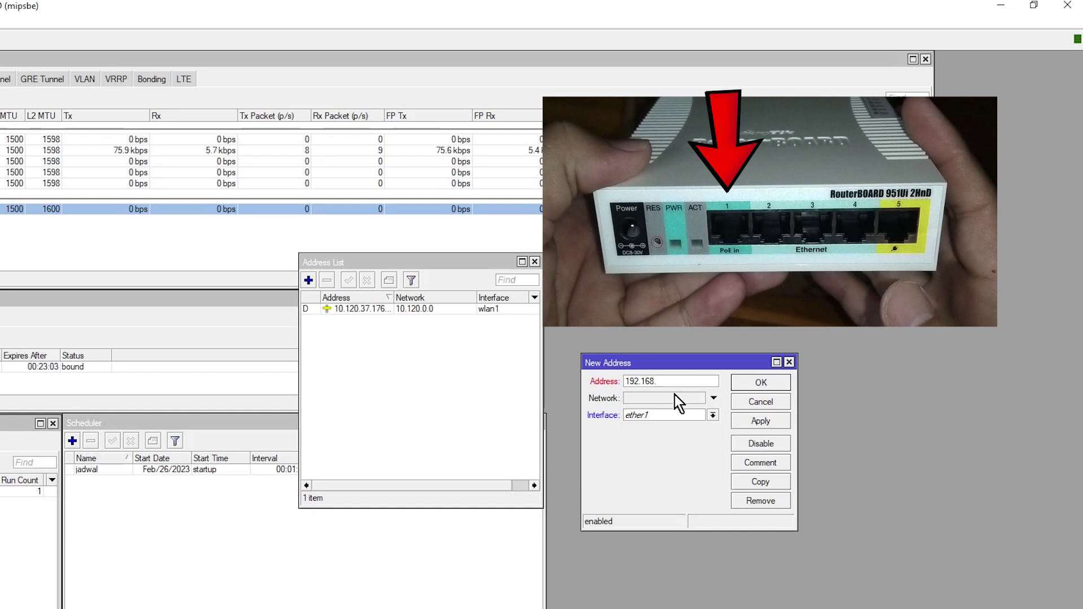
type("10")
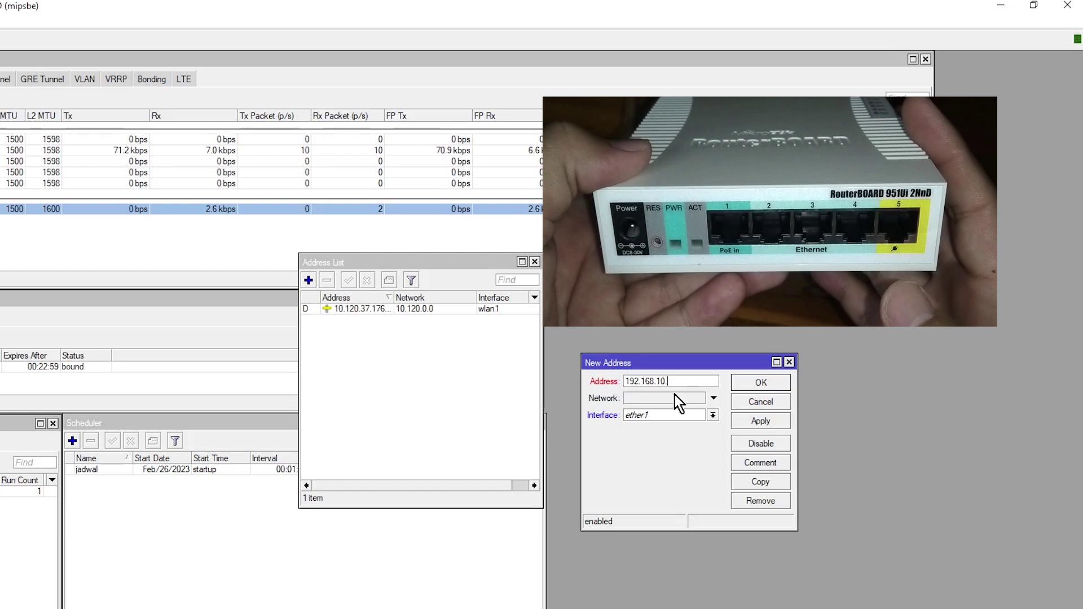
type(".1/24")
left_click(776, 424)
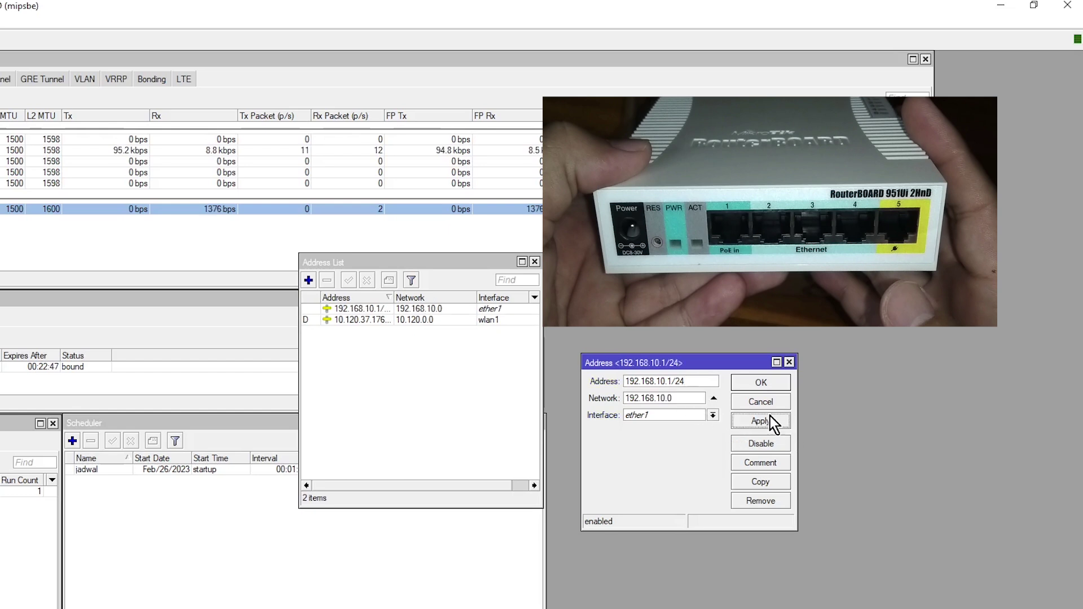
left_click(773, 387)
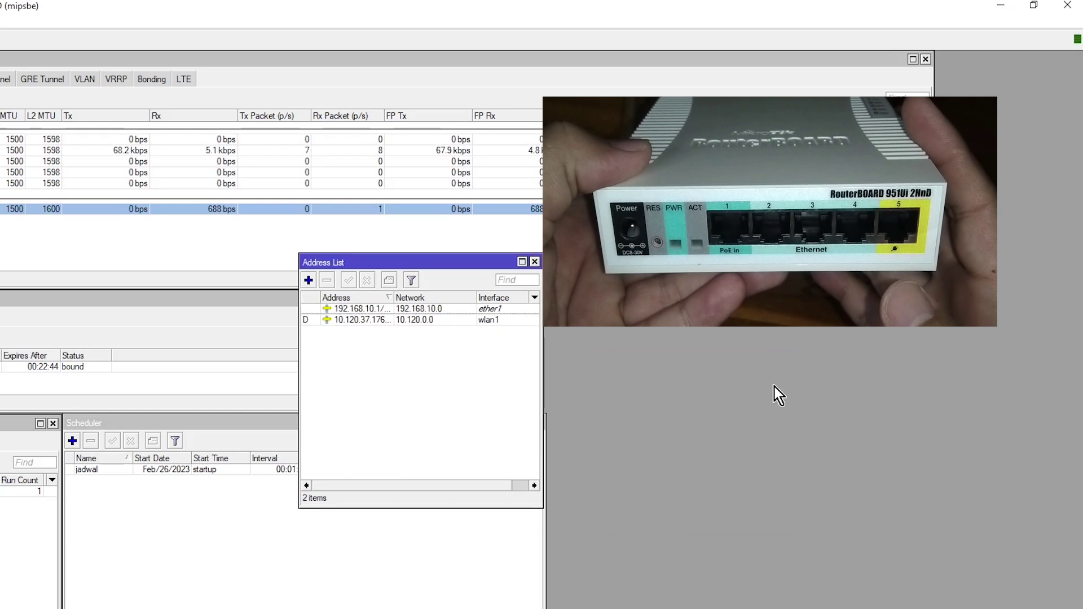
- Add the address 192.168.20.1/24 on ether2
left_click(308, 281)
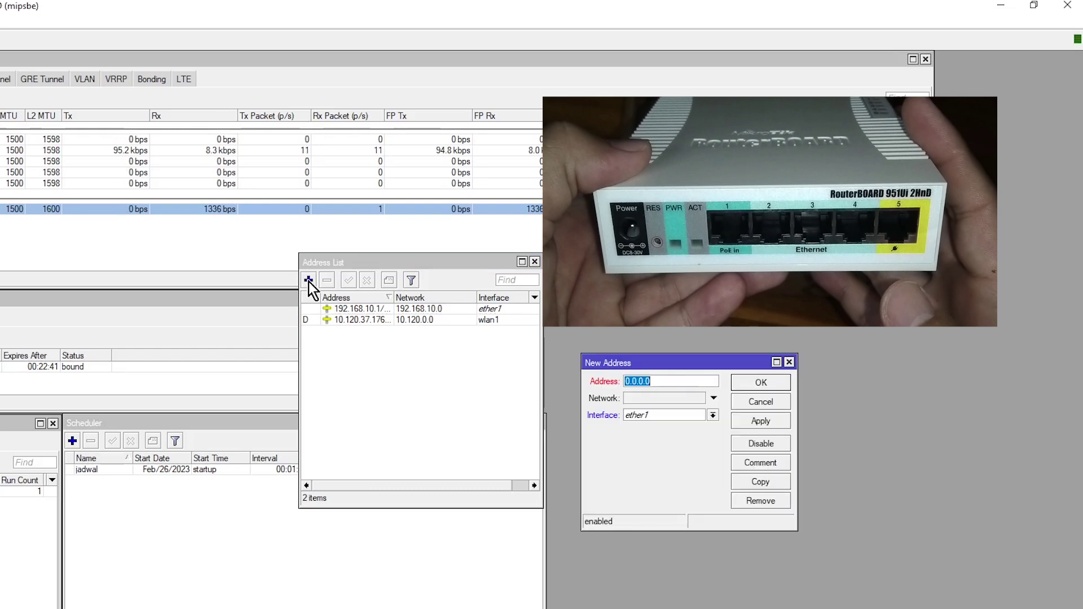
left_click(714, 416)
left_click(693, 433)
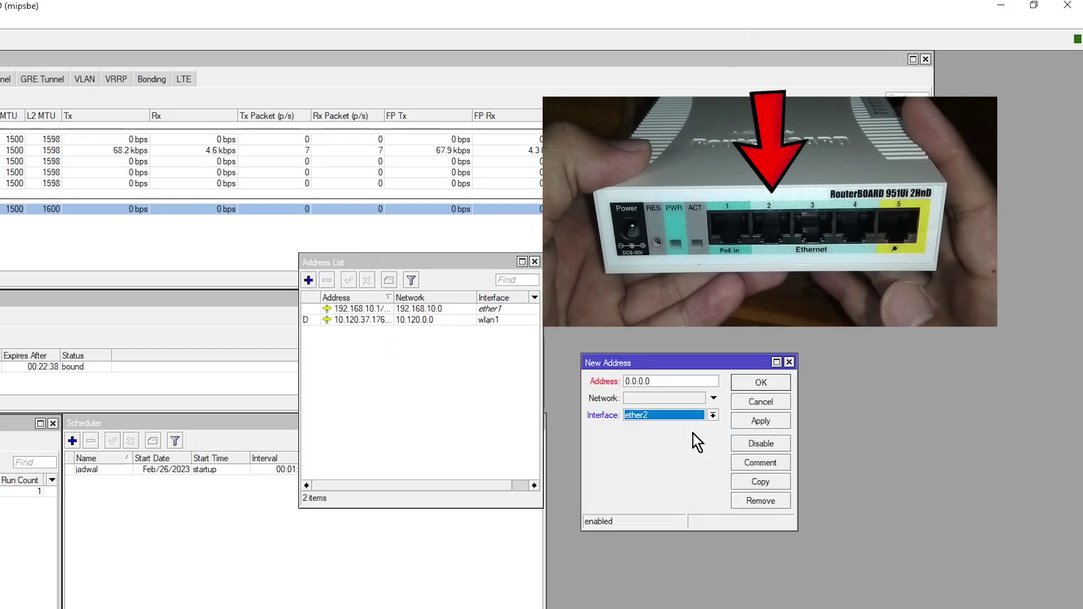
left_click(676, 379)
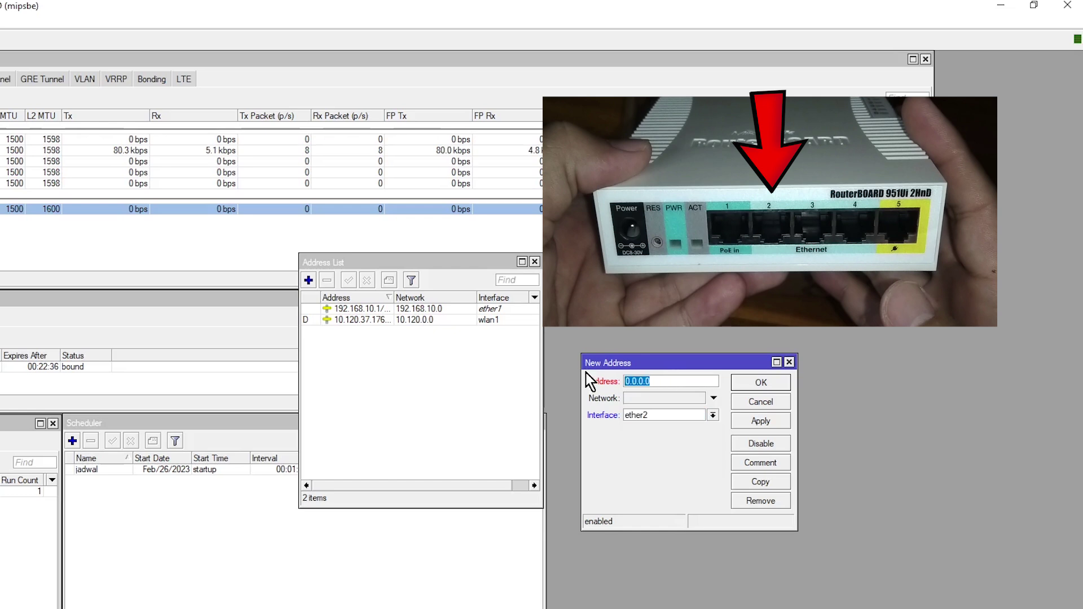
type("192")
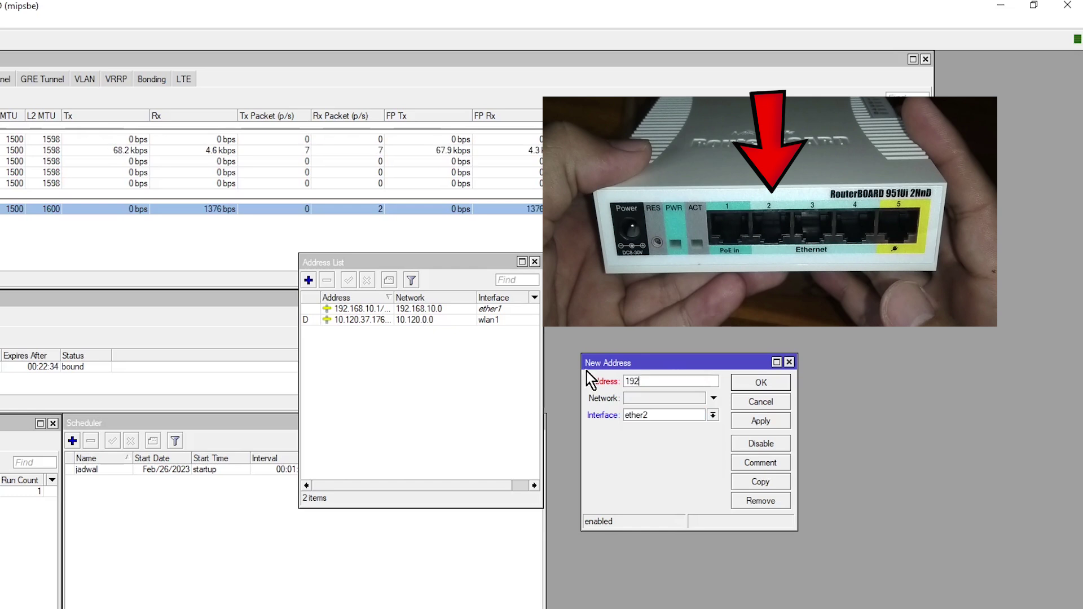
type(".168.20.")
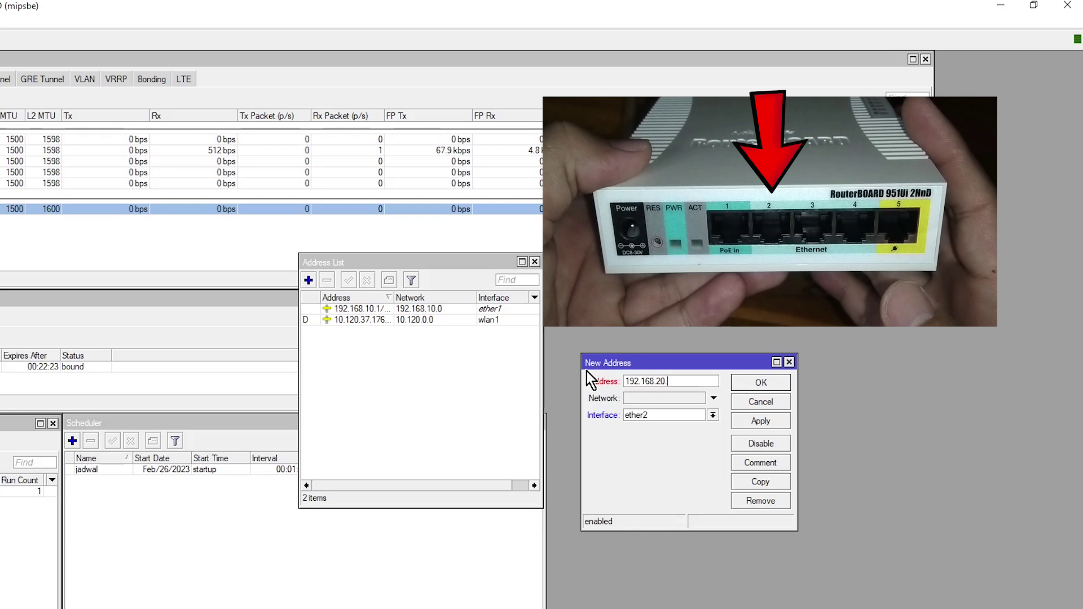
type("1/24")
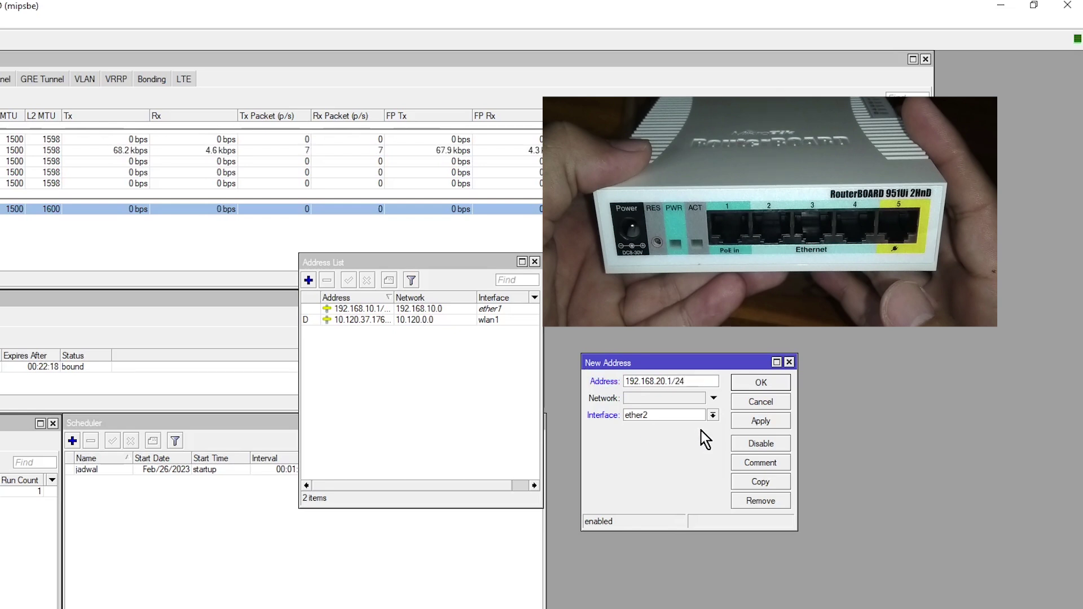
left_click(769, 424)
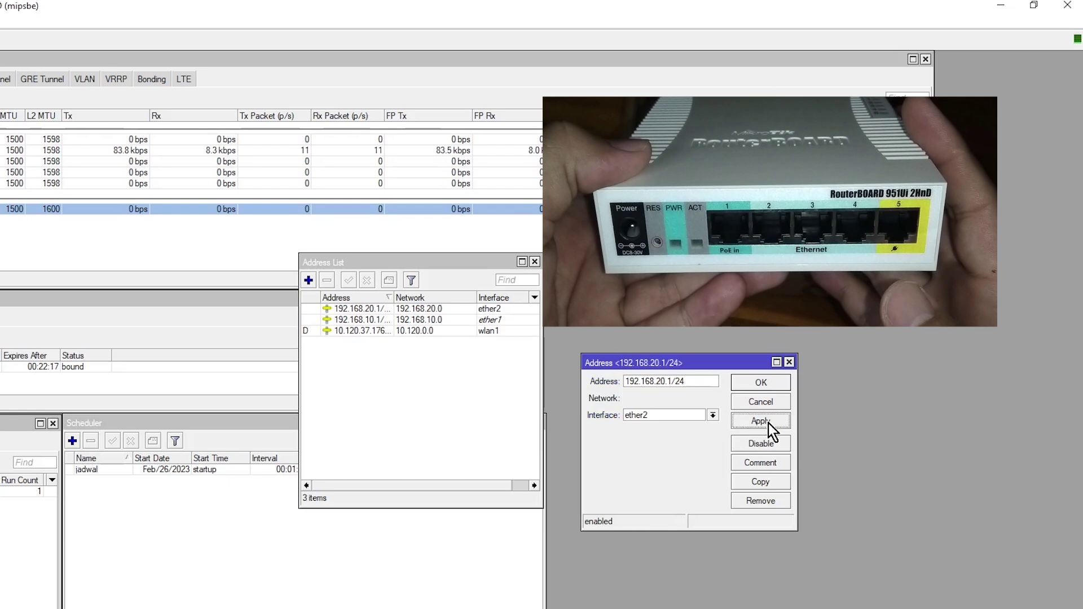
left_click(775, 386)
- Add the address 192.168.30.1/24 on ether3
left_click(308, 280)
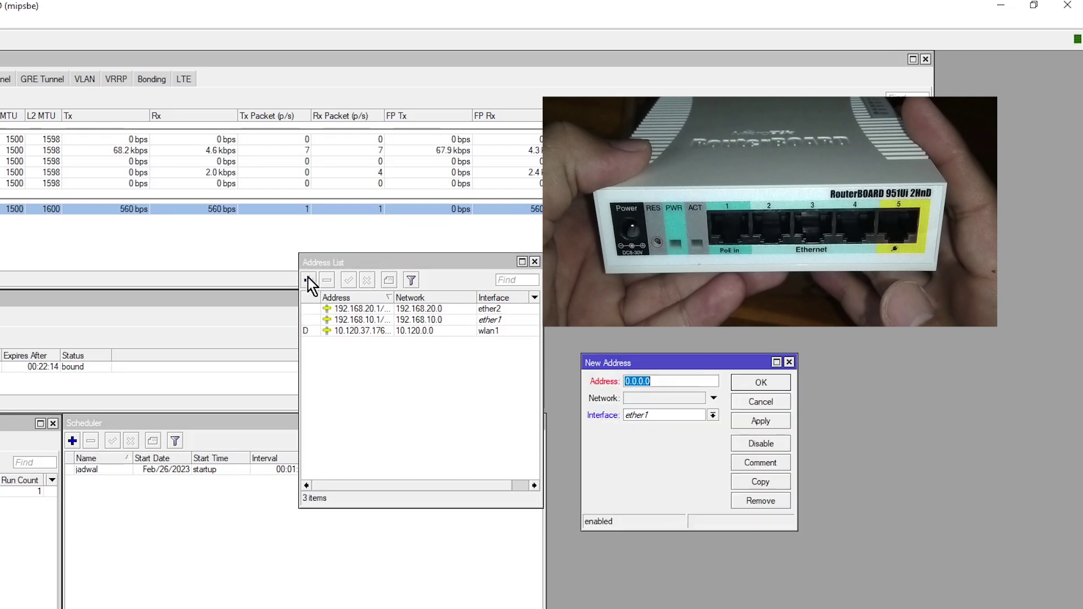
type("192.16")
type("8.")
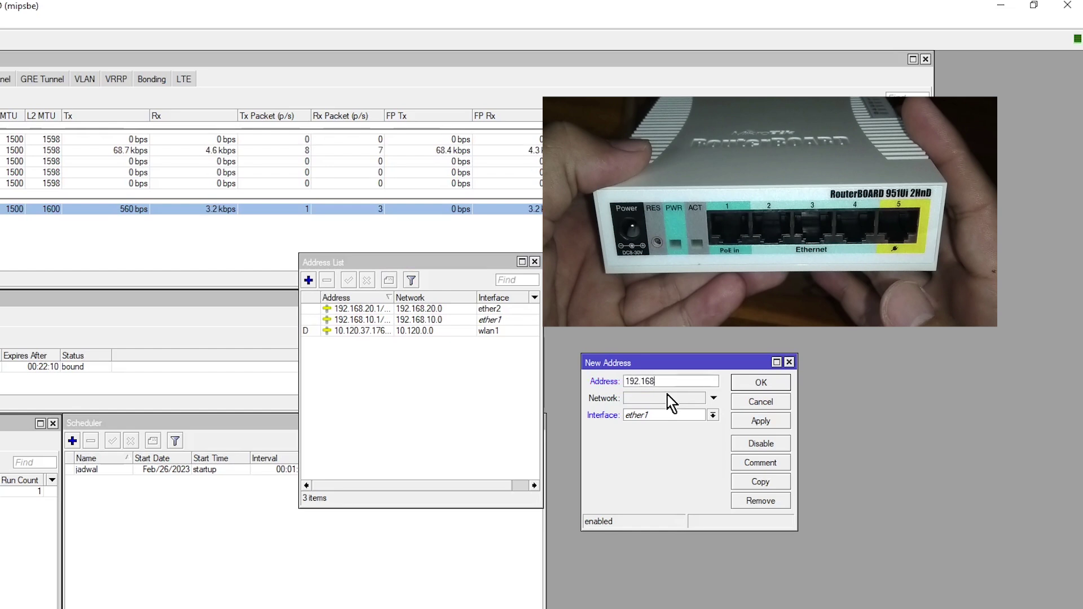
left_click(713, 415)
left_click(677, 446)
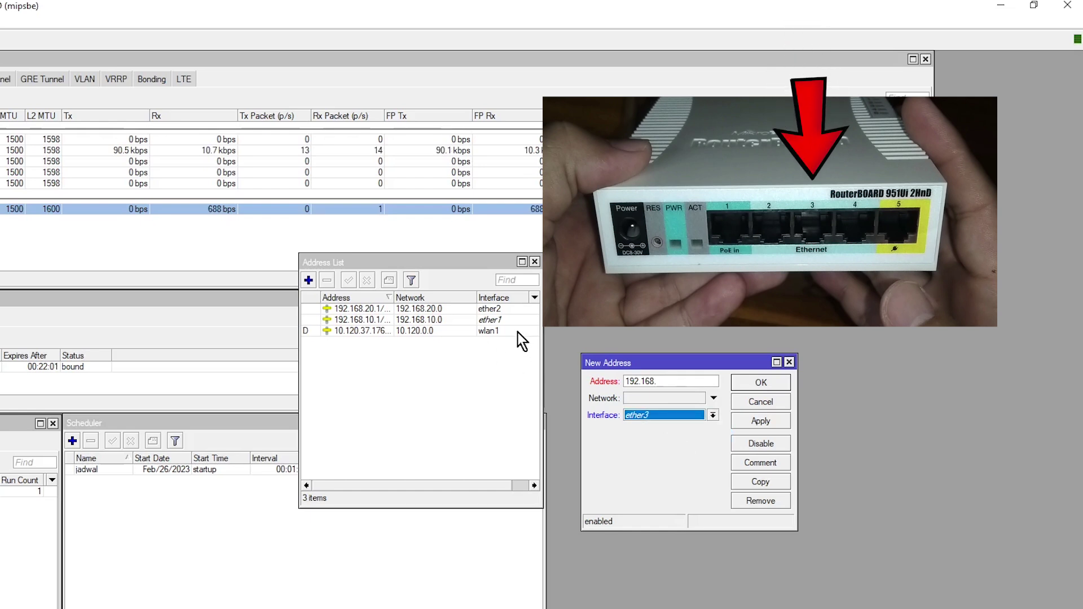
left_click(680, 379)
type("30")
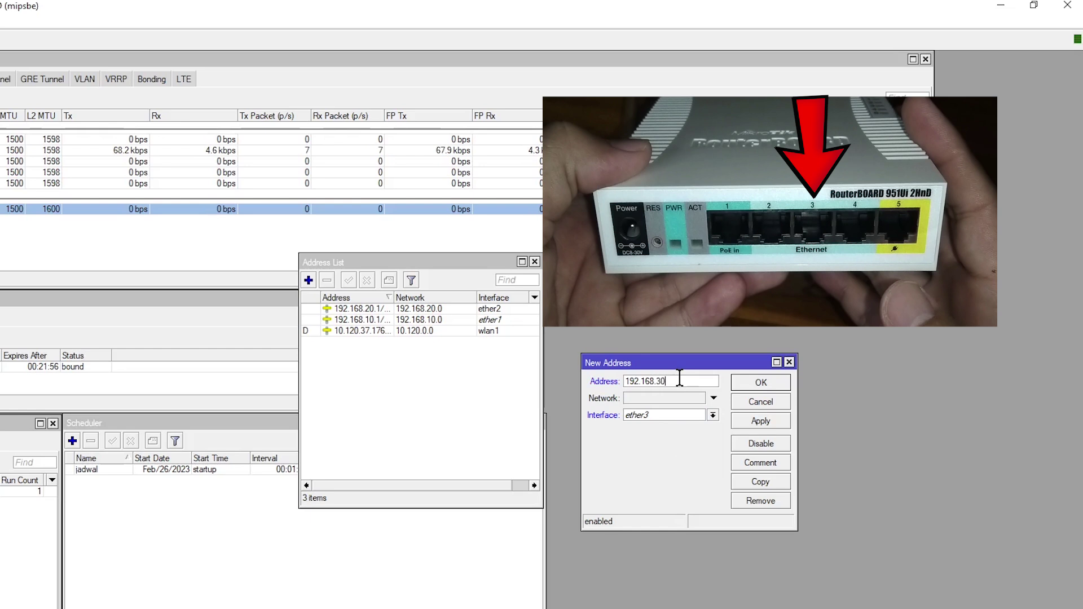
type(".1/24")
left_click(776, 419)
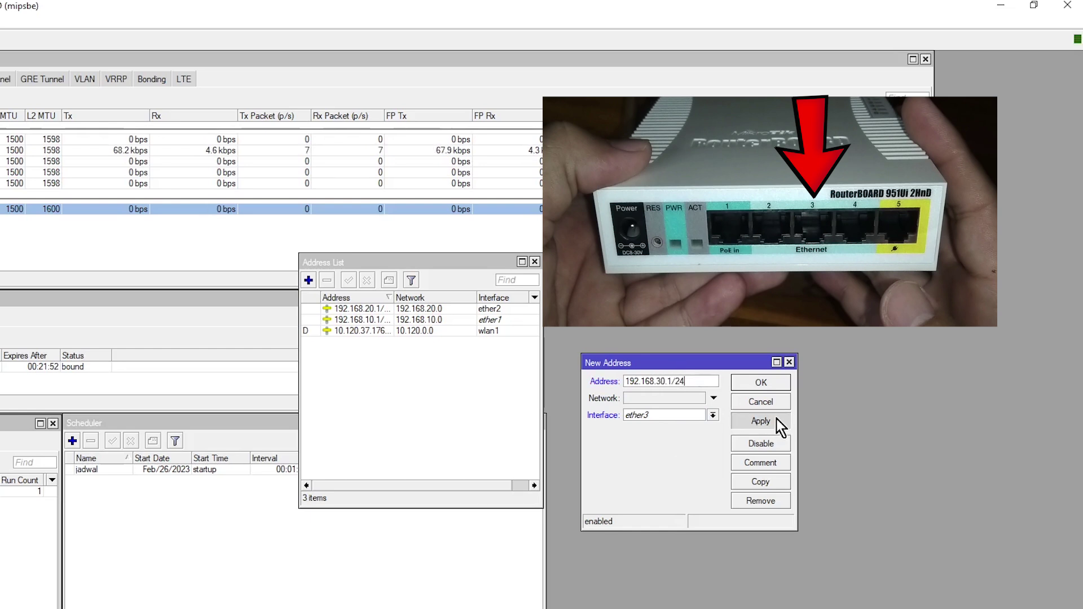
left_click(762, 383)
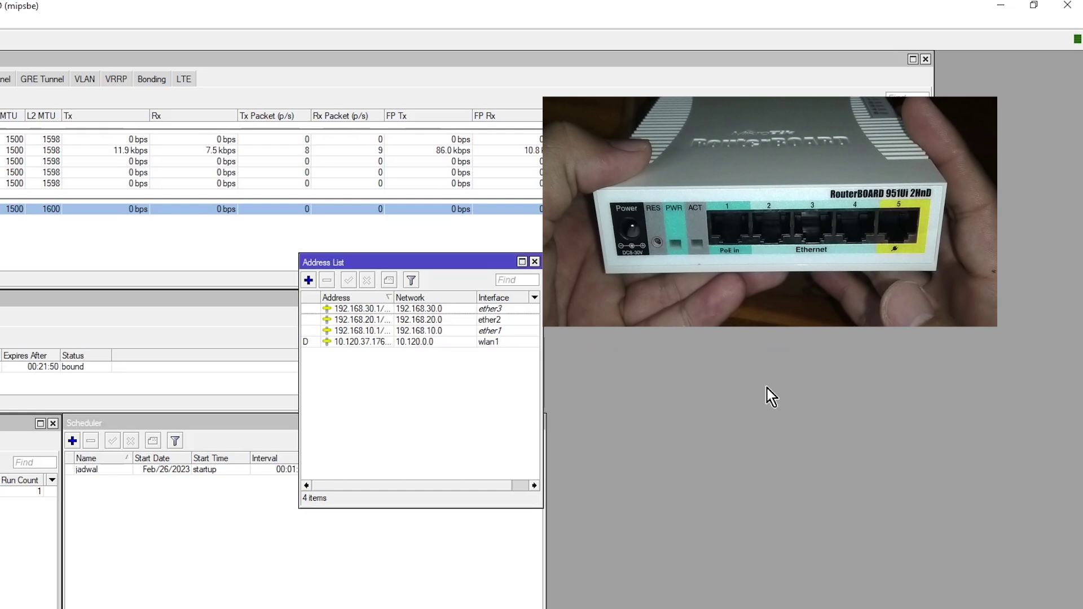
- Add the address 192.168.40.1/24 on ether4
left_click(309, 286)
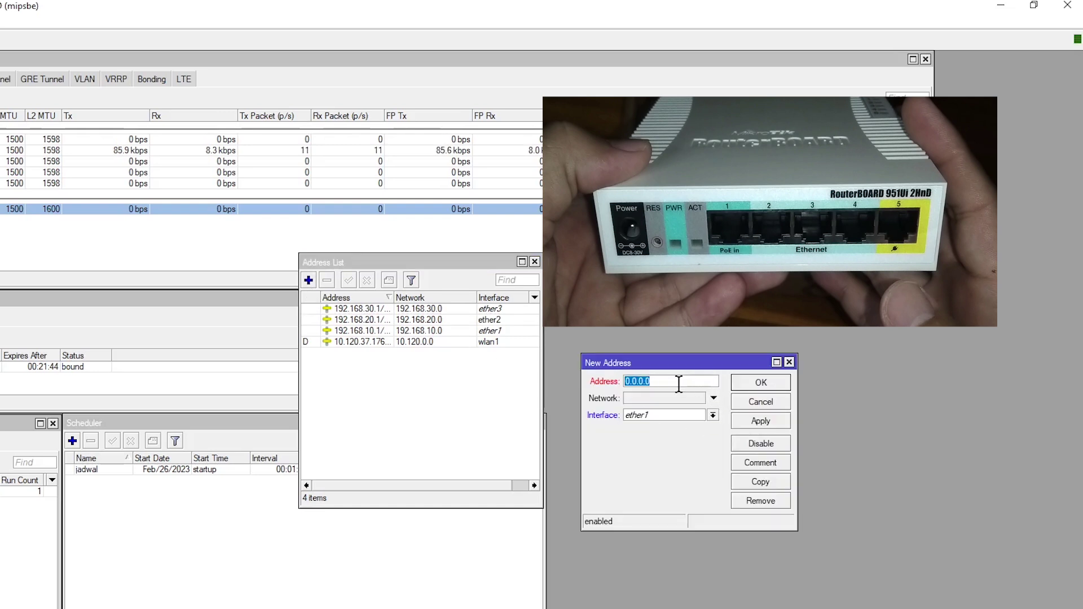
left_click(714, 416)
left_click(697, 455)
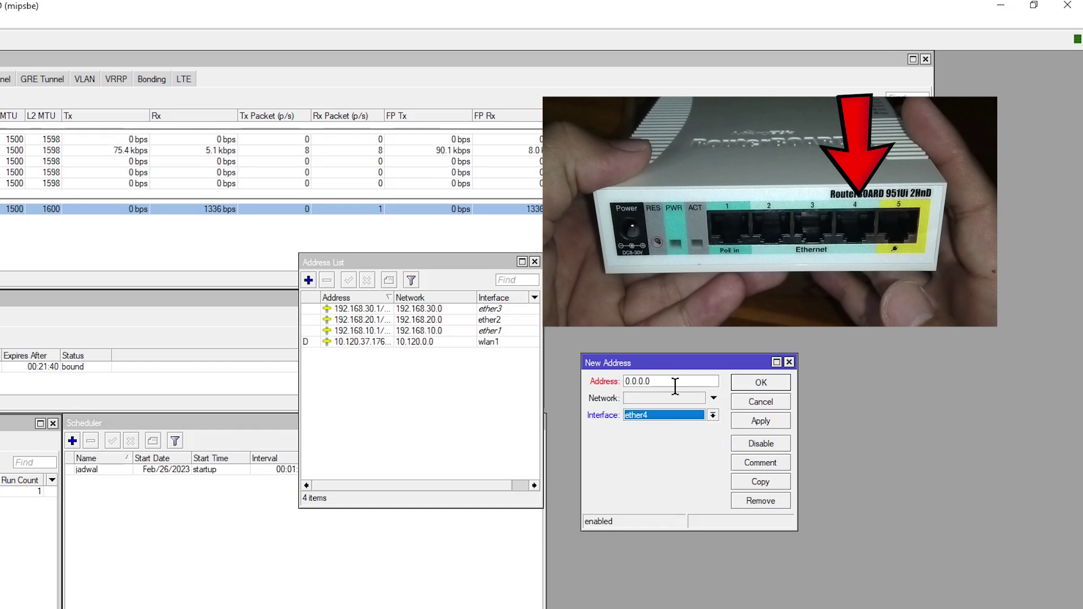
left_click_drag(680, 381, 602, 371)
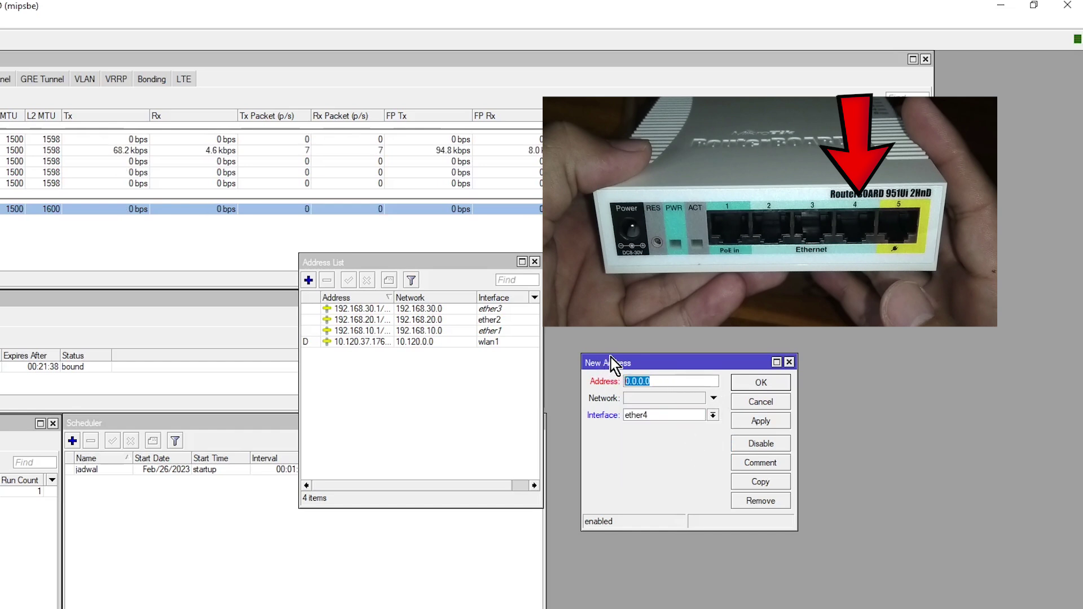
type("192.168.40.1/2")
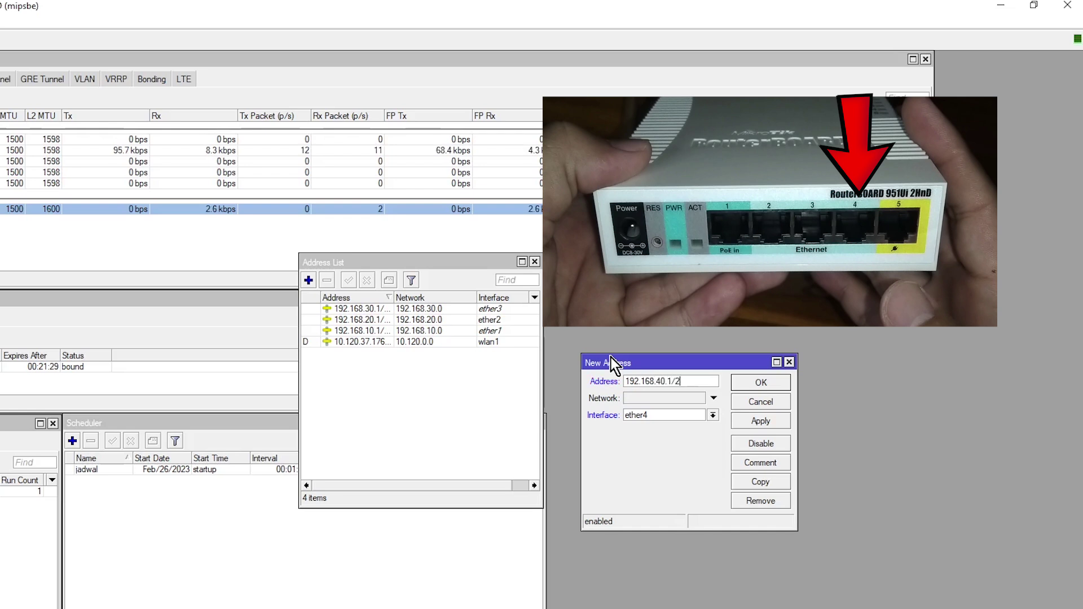
type("4")
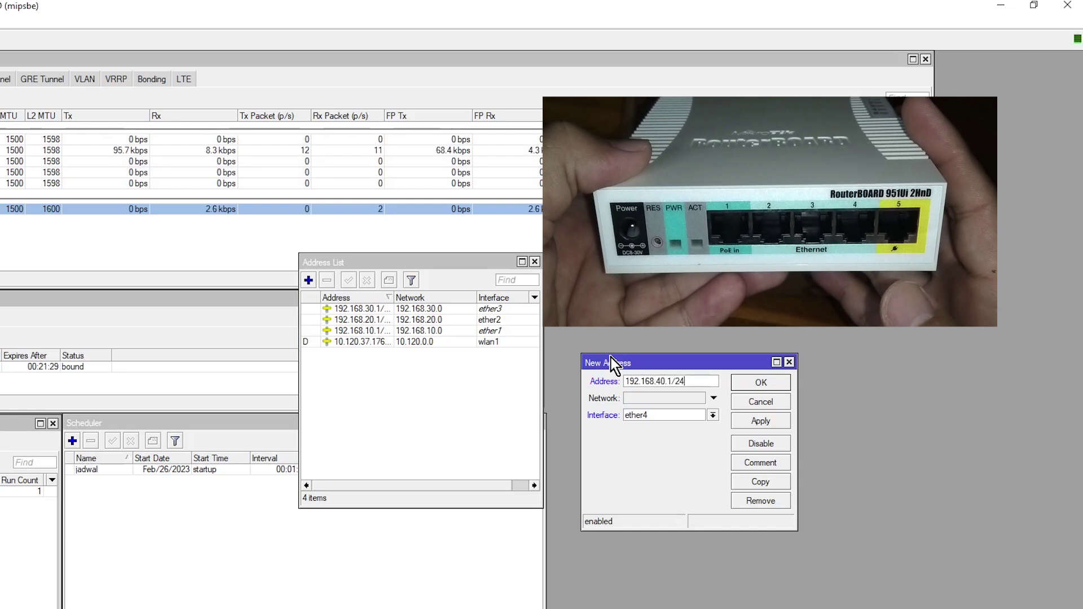
left_click(761, 425)
left_click(771, 385)
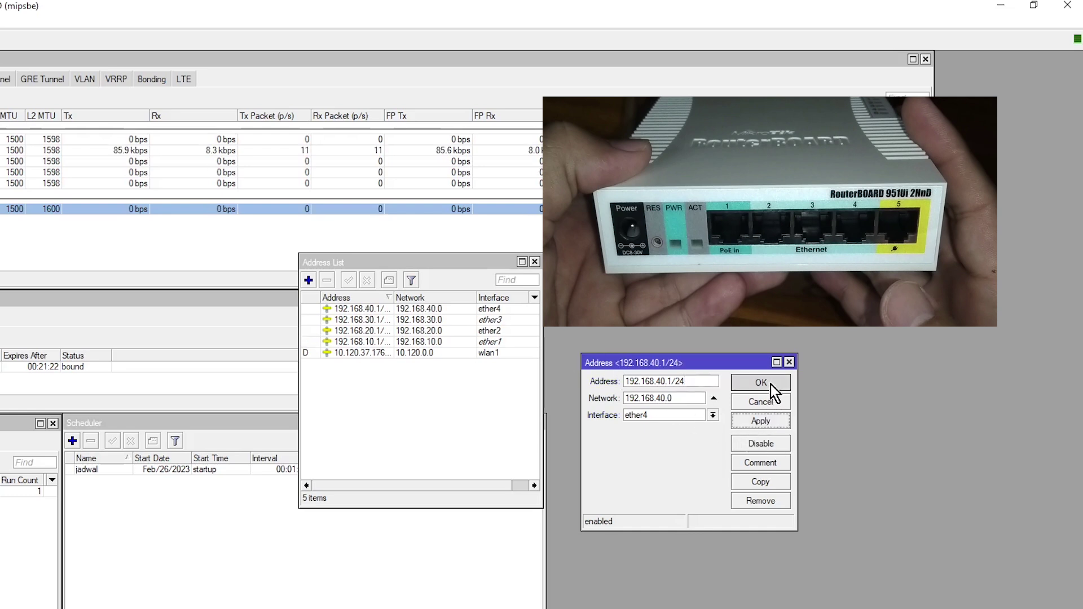
- Add 192.168.50.1/24 on ether5 and close the Address List
left_click(309, 280)
left_click(714, 416)
left_click(685, 464)
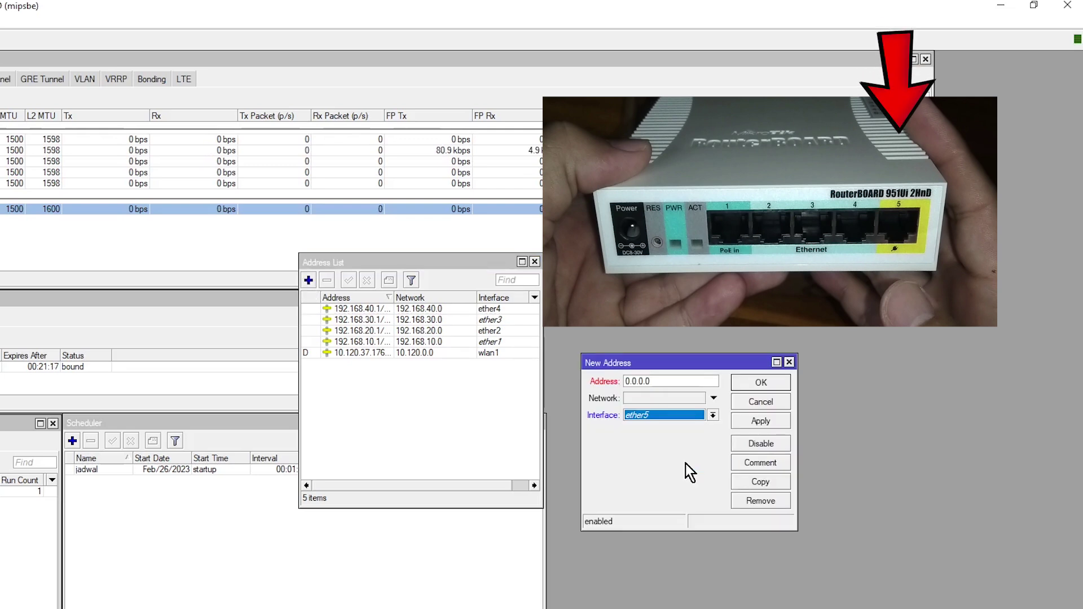
left_click(670, 385)
type("192.168.50")
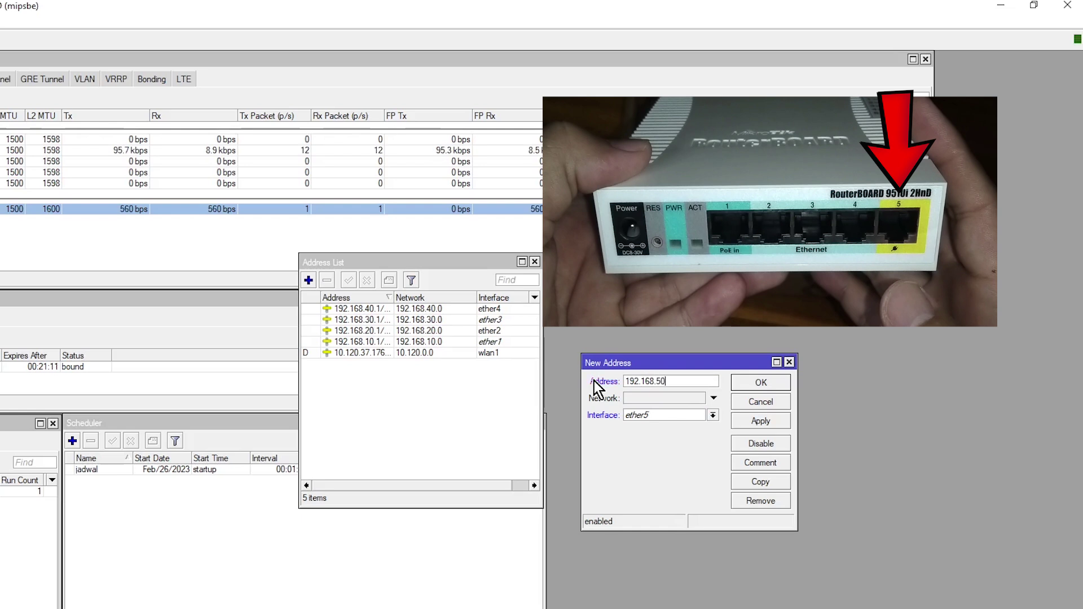
type(".1/24")
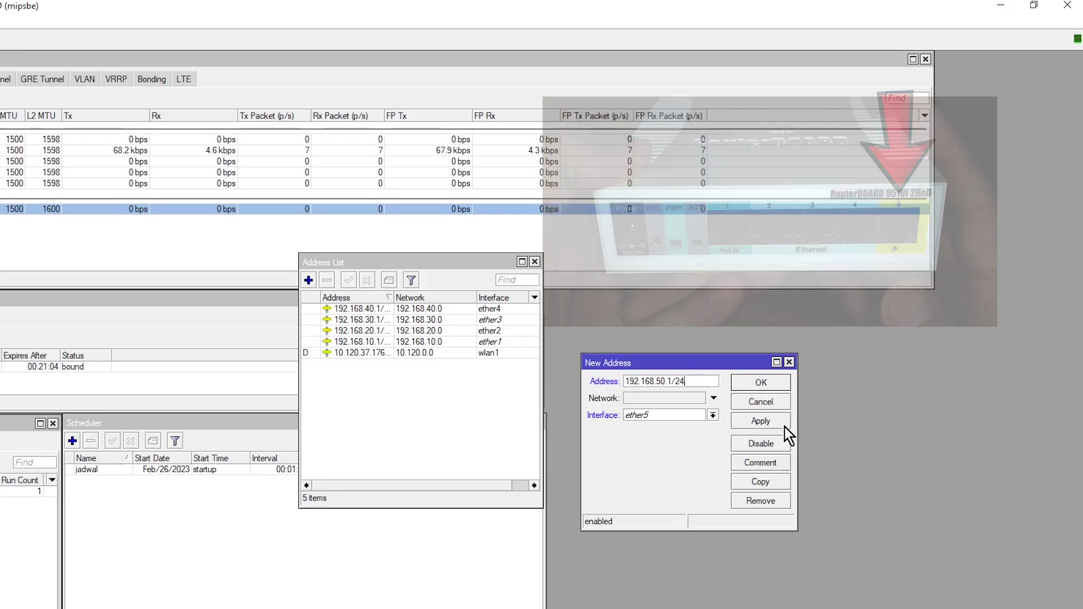
left_click(772, 423)
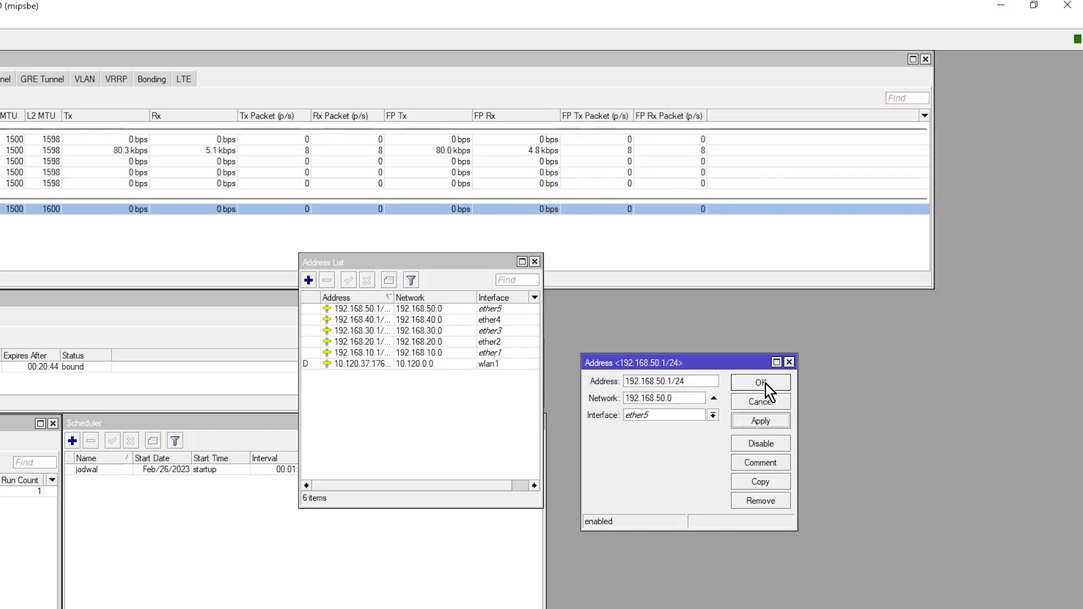
left_click(767, 384)
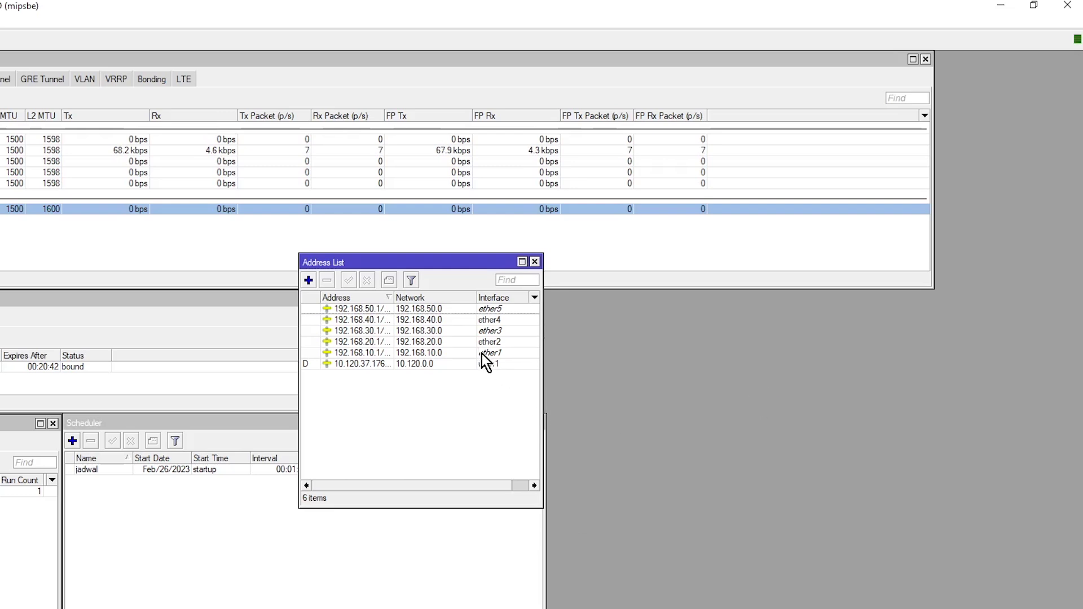
left_click(535, 262)
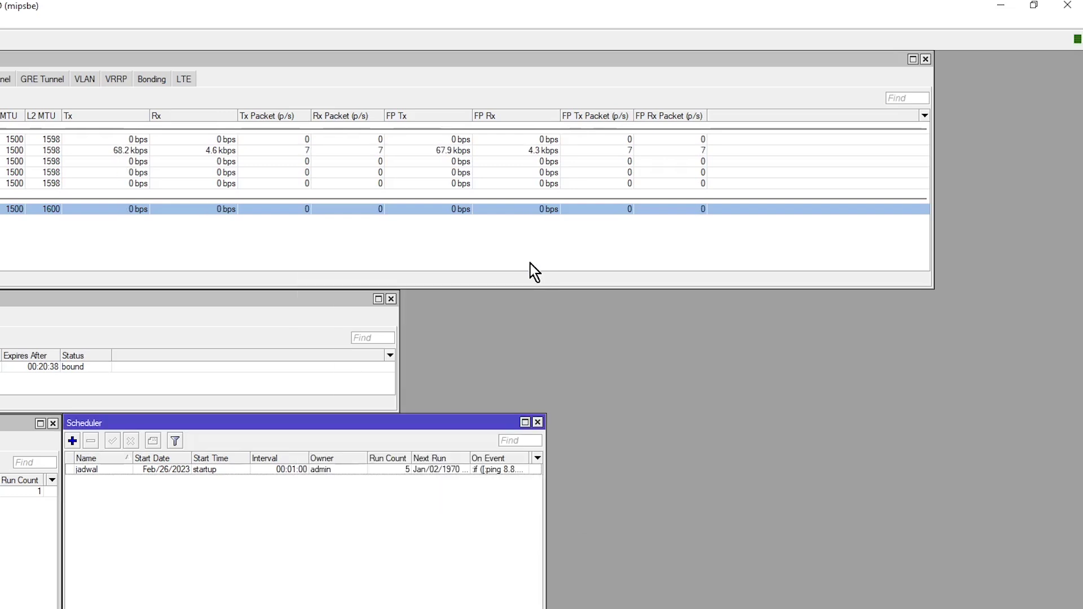
- Run DHCP Setup on ether1, accepting 192.168.10.0/24, gateway 192.168.10.1, suggested pool, DNS and 00:10:00 lease
left_click(83, 177)
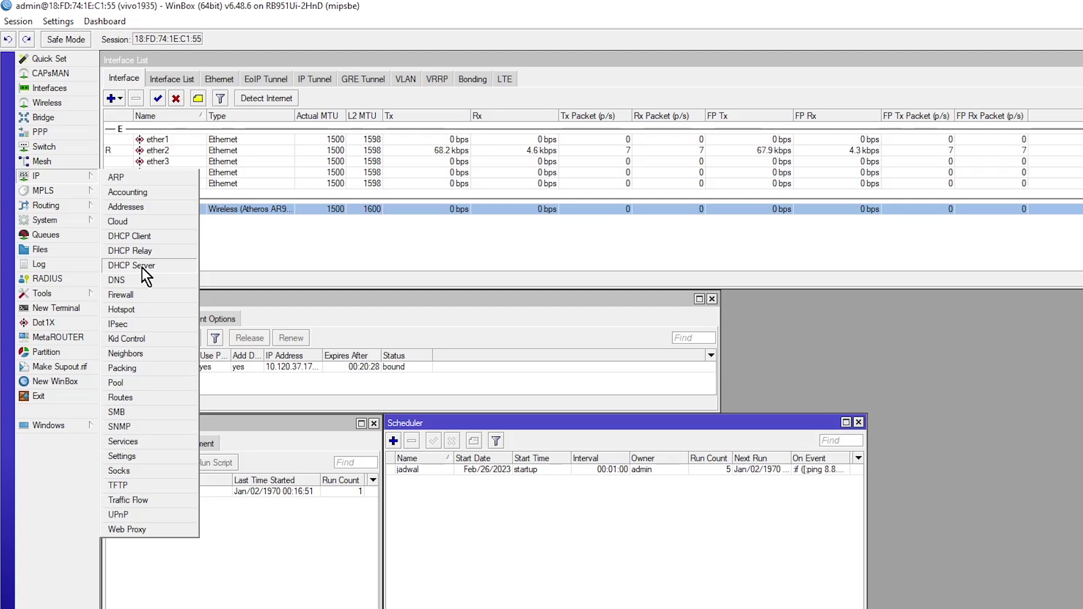
left_click(143, 269)
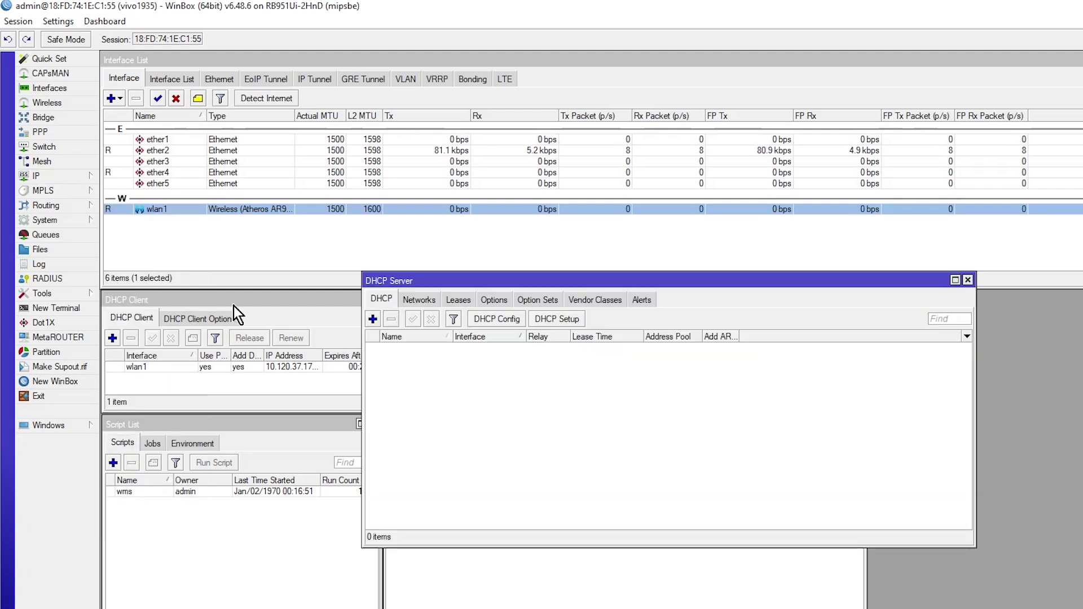
left_click(574, 320)
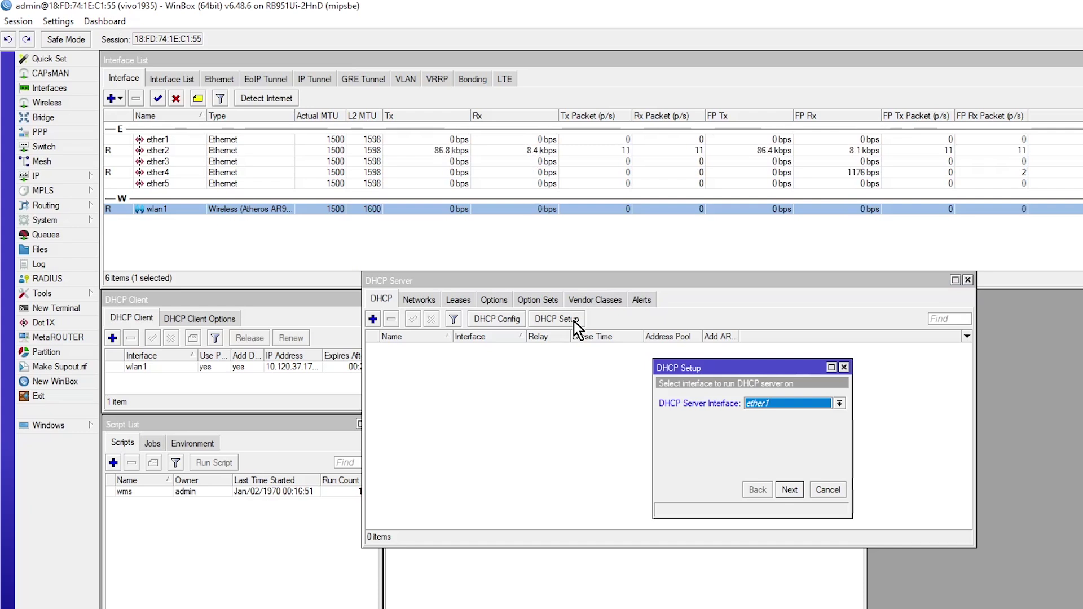
left_click(793, 490)
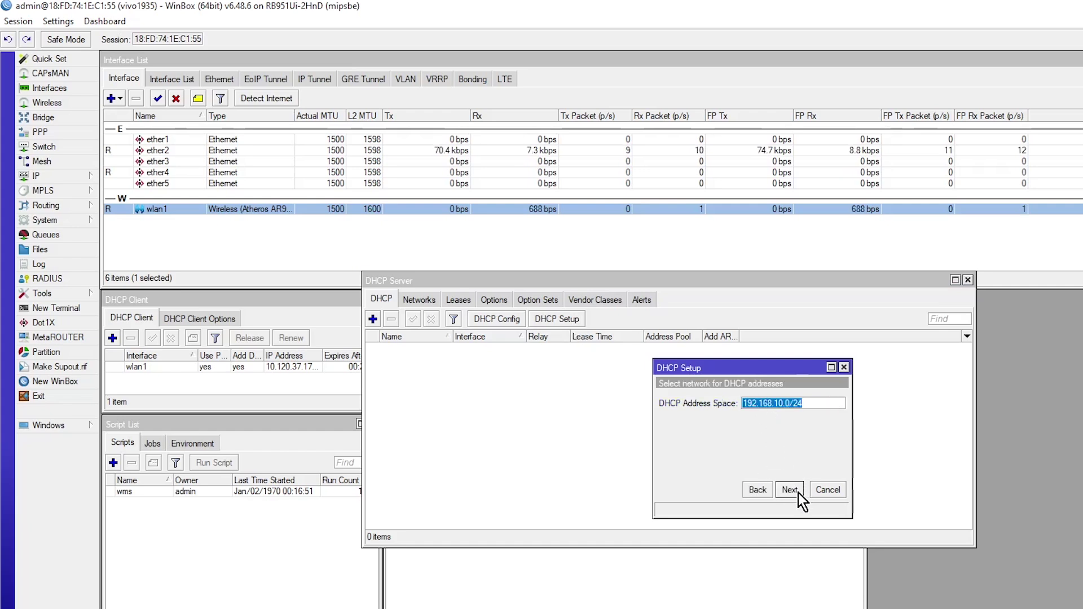
left_click(797, 492)
left_click(791, 490)
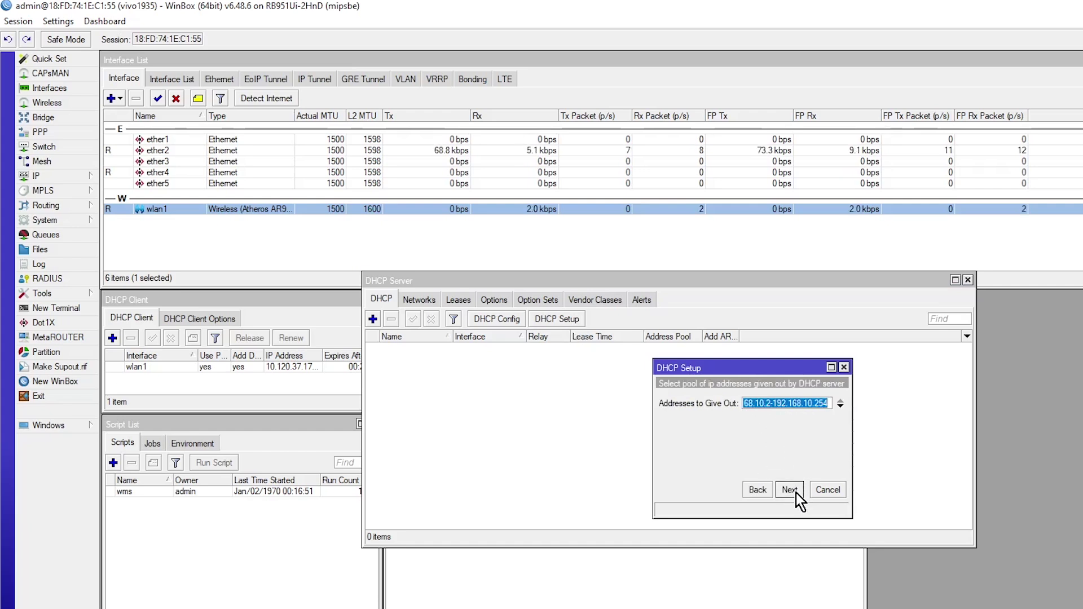
left_click(790, 490)
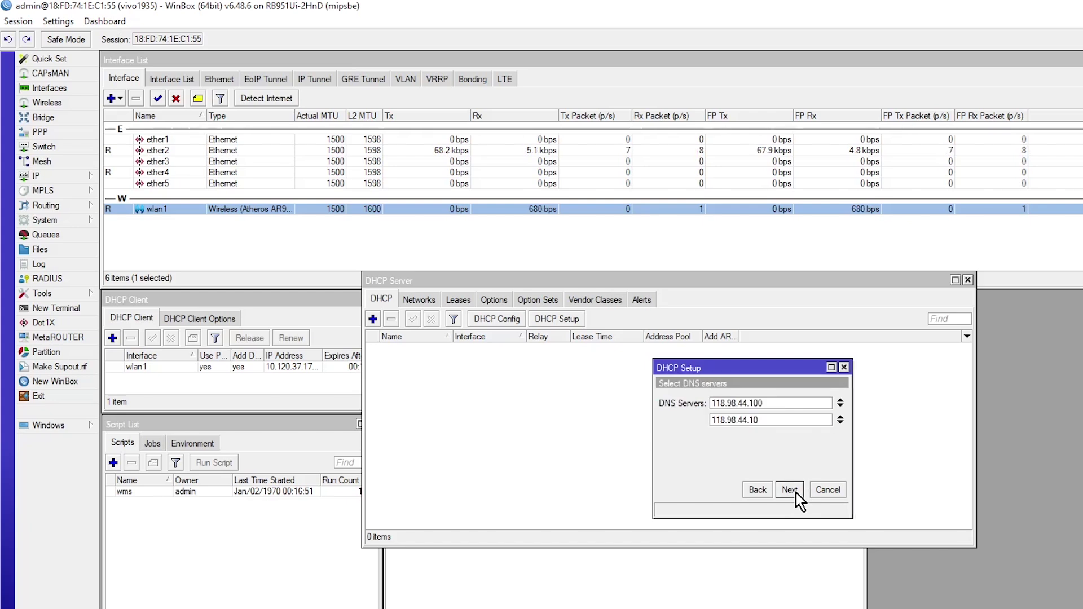
left_click(796, 492)
left_click(797, 492)
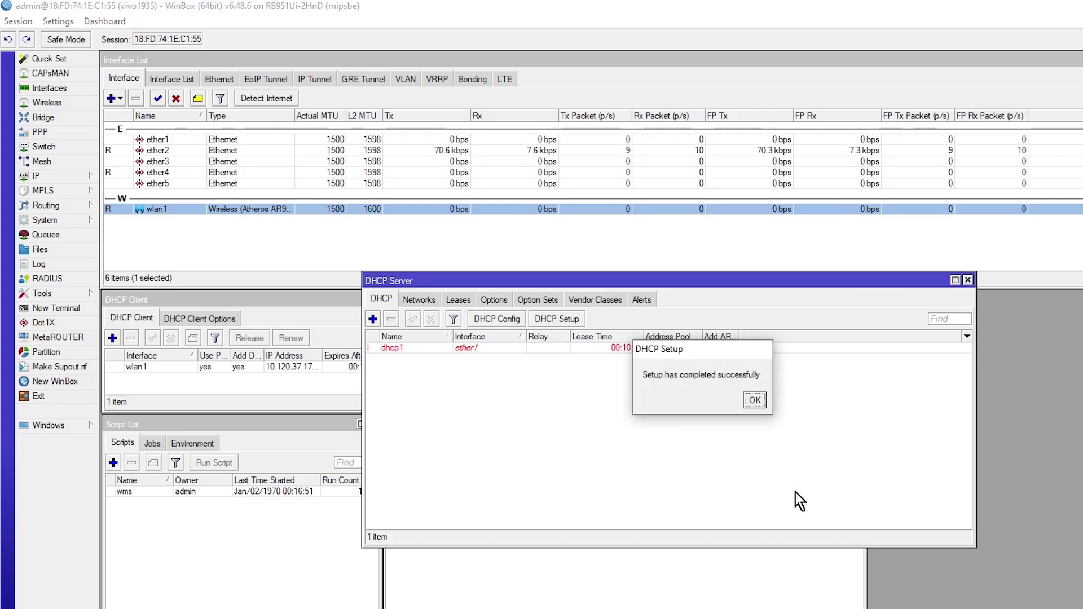
- Run DHCP Setup on ether2, accepting 192.168.20.0/24 and the suggested pool, DNS and lease
left_click(755, 401)
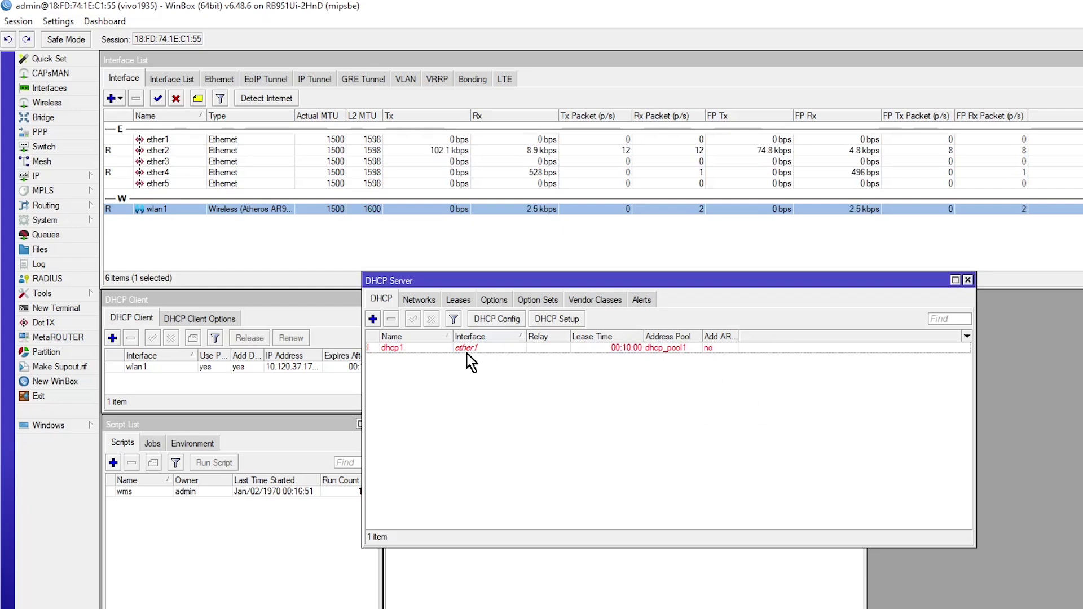
left_click(557, 319)
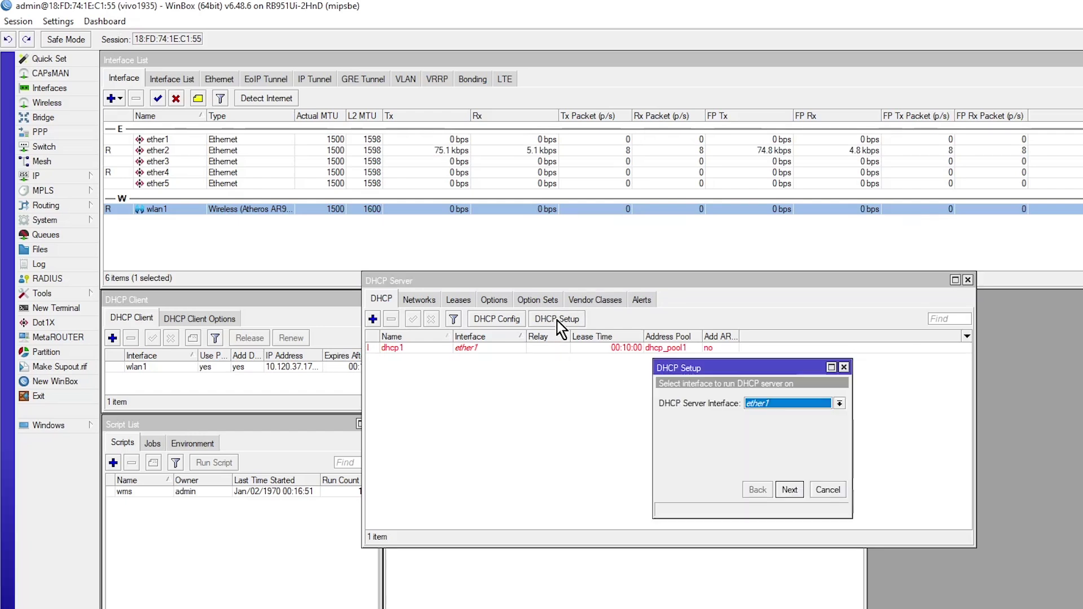
left_click(837, 404)
left_click(822, 421)
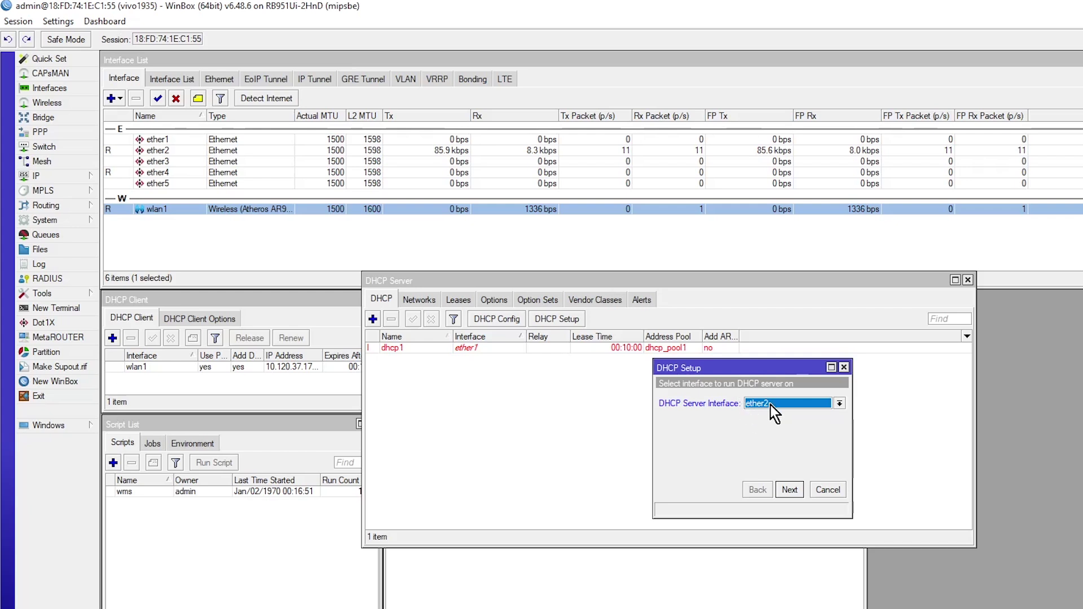
left_click(791, 490)
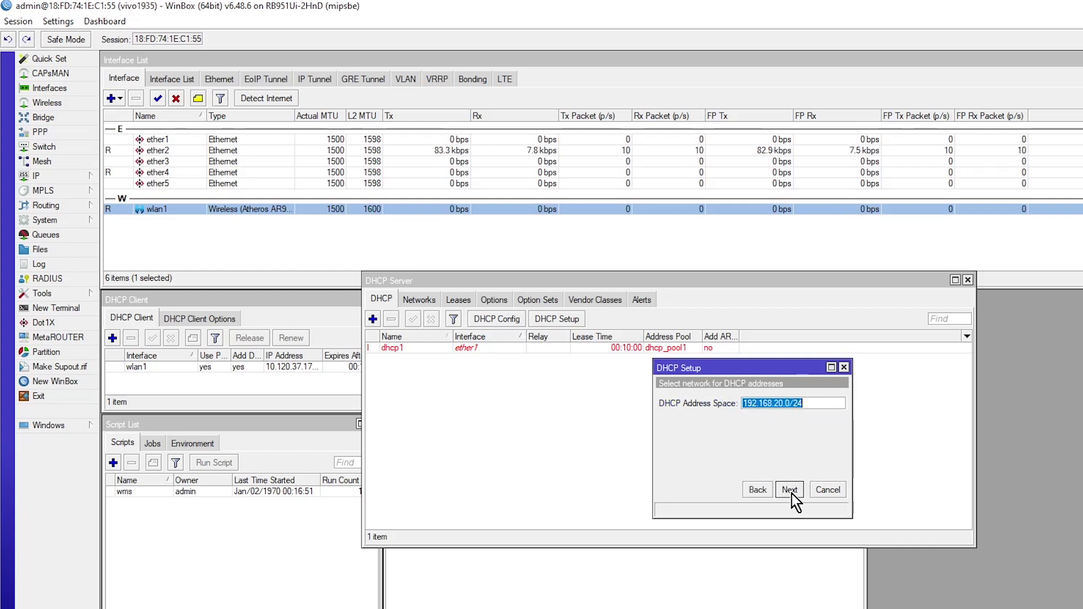
left_click(790, 490)
left_click(791, 491)
left_click(791, 491)
left_click(790, 490)
left_click(755, 401)
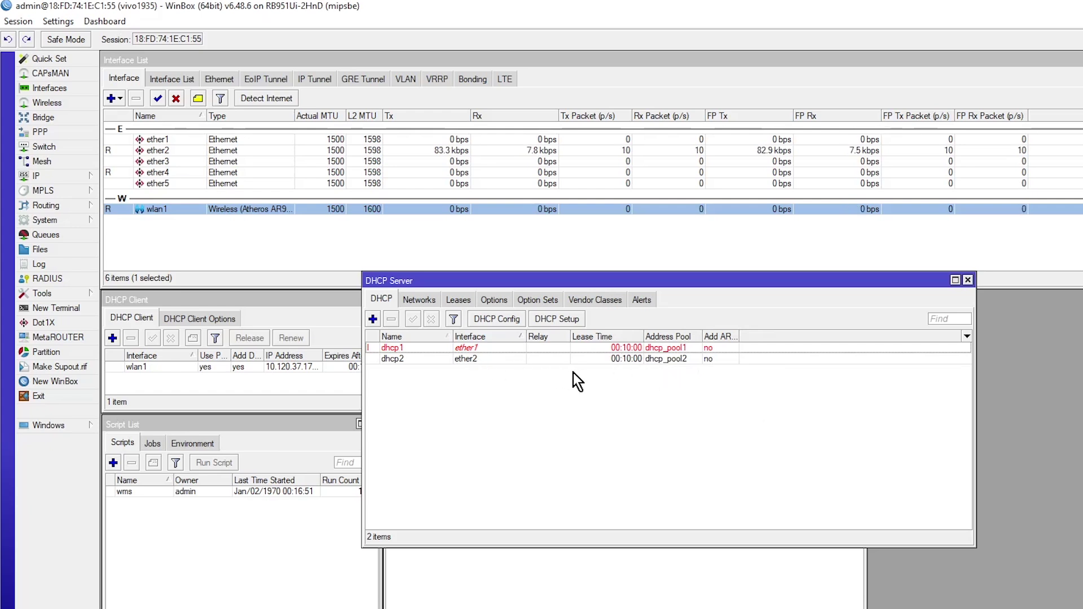
- Run DHCP Setup on ether3 with gateway 192.168.30.1 and the suggested pool, DNS and lease
left_click(576, 320)
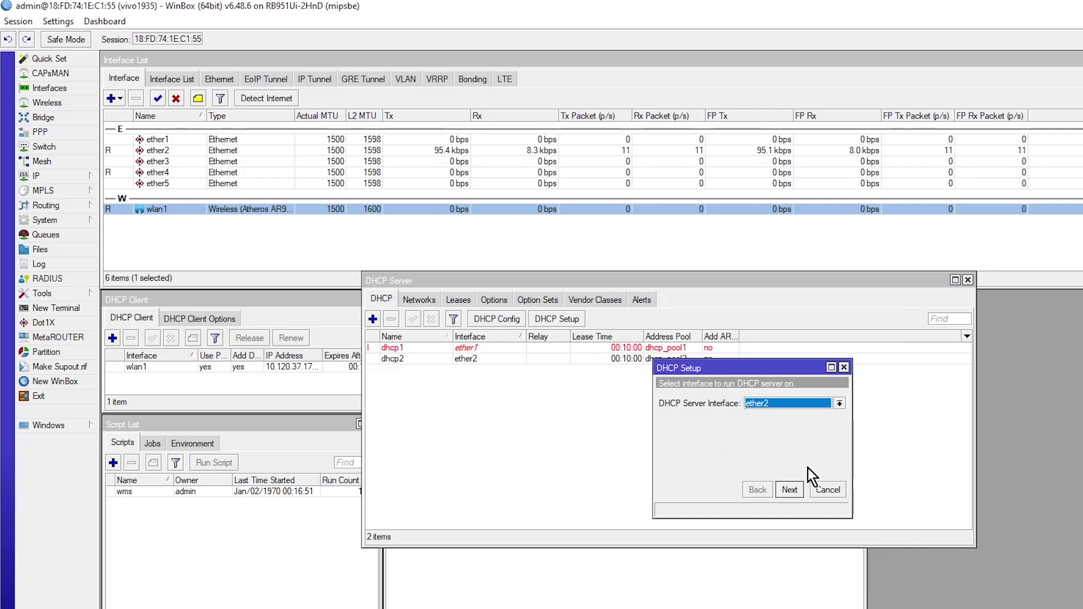
left_click(839, 404)
left_click(819, 433)
left_click(798, 490)
left_click(798, 490)
left_click(798, 490)
left_click(798, 489)
left_click(797, 490)
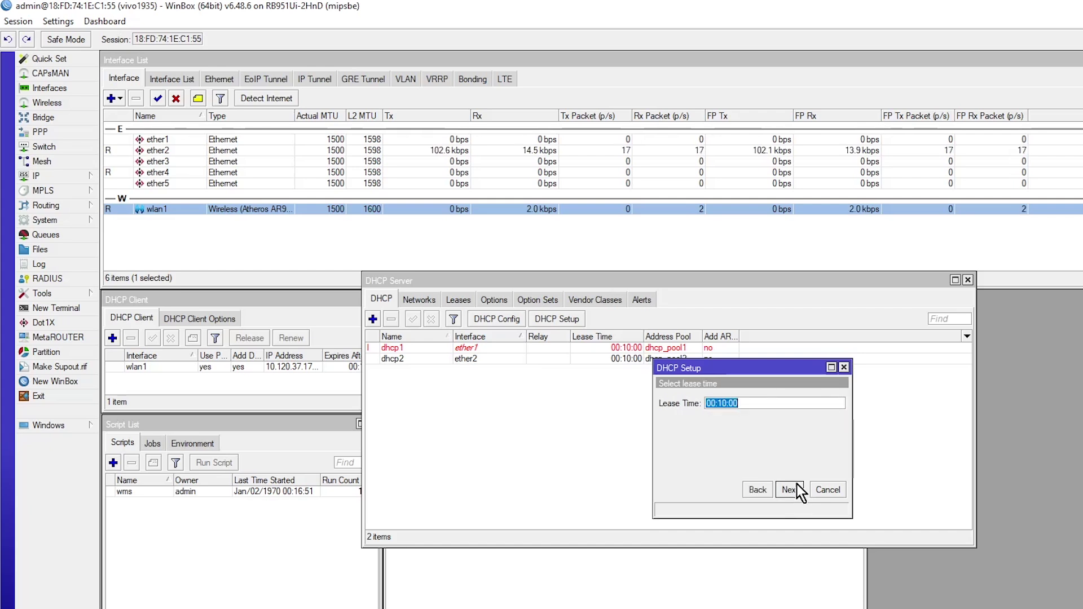
left_click(791, 489)
left_click(762, 403)
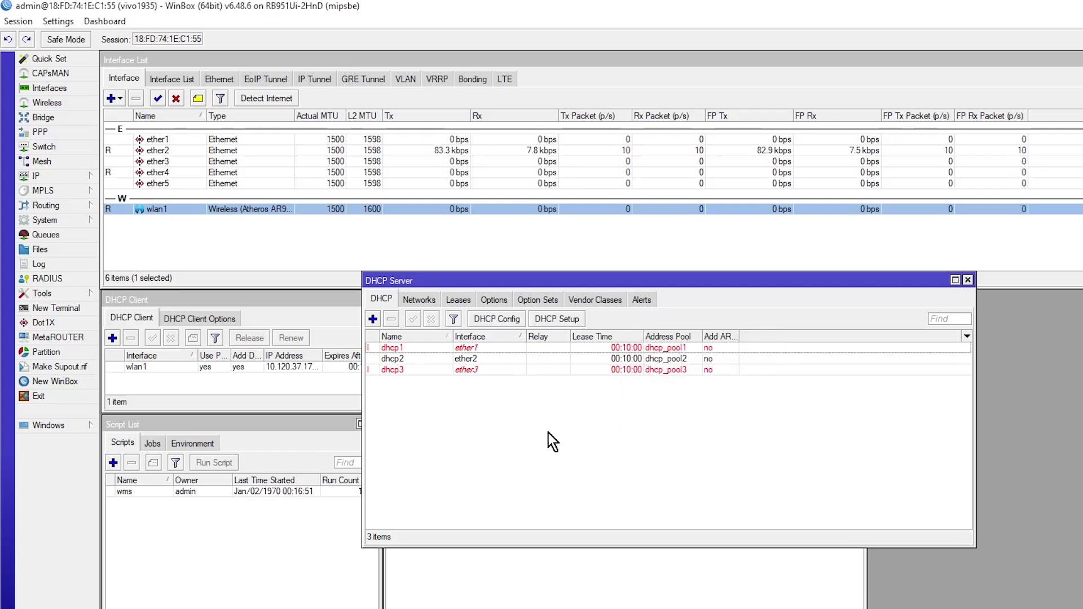
- Run DHCP Setup on ether4, accepting DNS 118.98.44.100/118.98.44.10 and the 00:10:00 lease
left_click(564, 319)
left_click(839, 404)
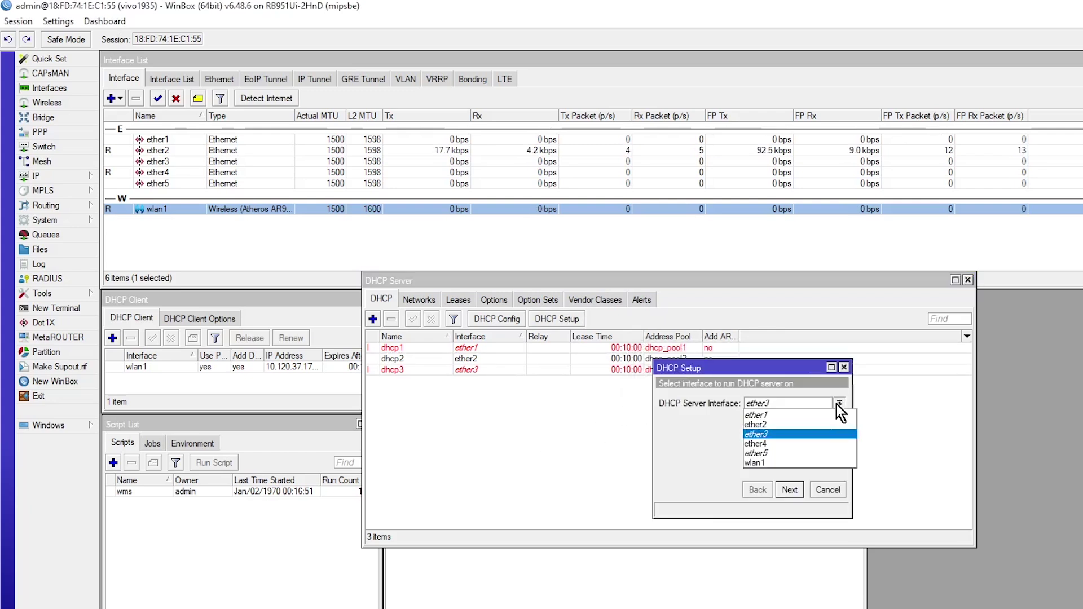
left_click(817, 443)
left_click(798, 489)
left_click(798, 489)
left_click(798, 489)
left_click(798, 489)
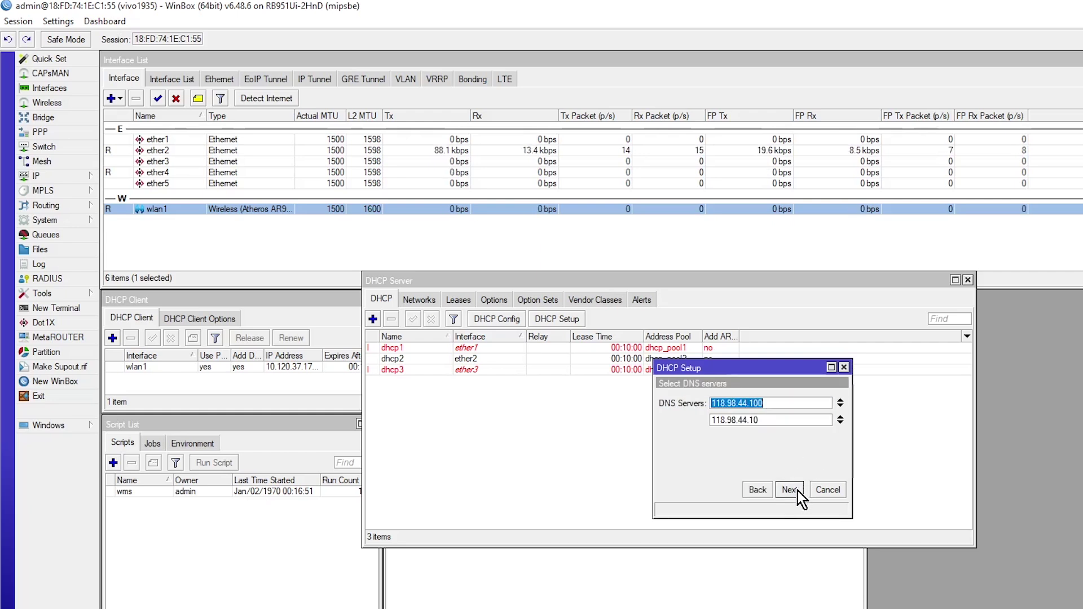
left_click(797, 489)
left_click(797, 491)
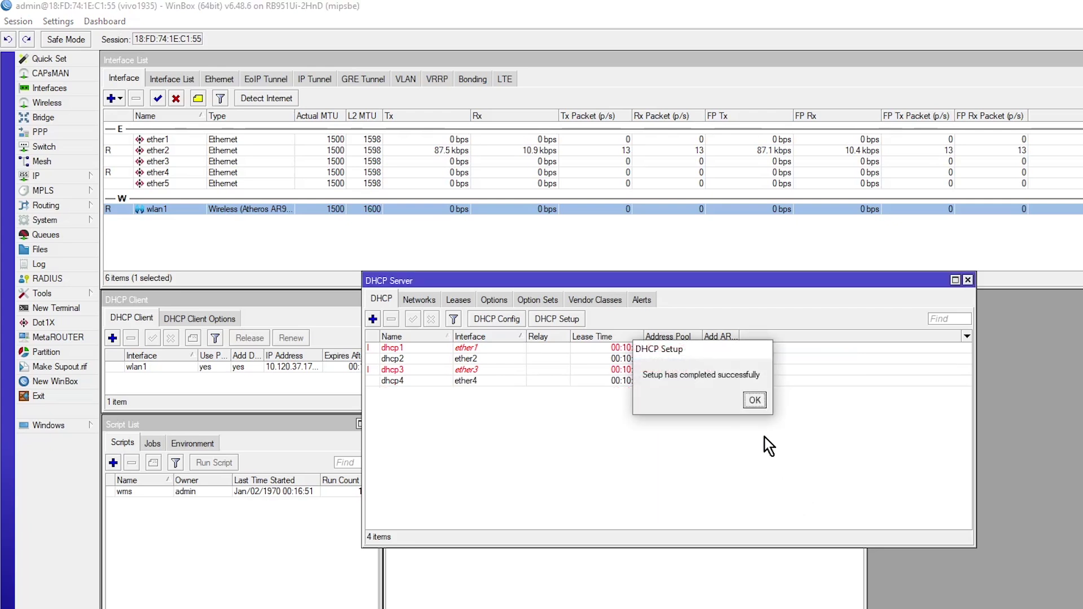
left_click(755, 401)
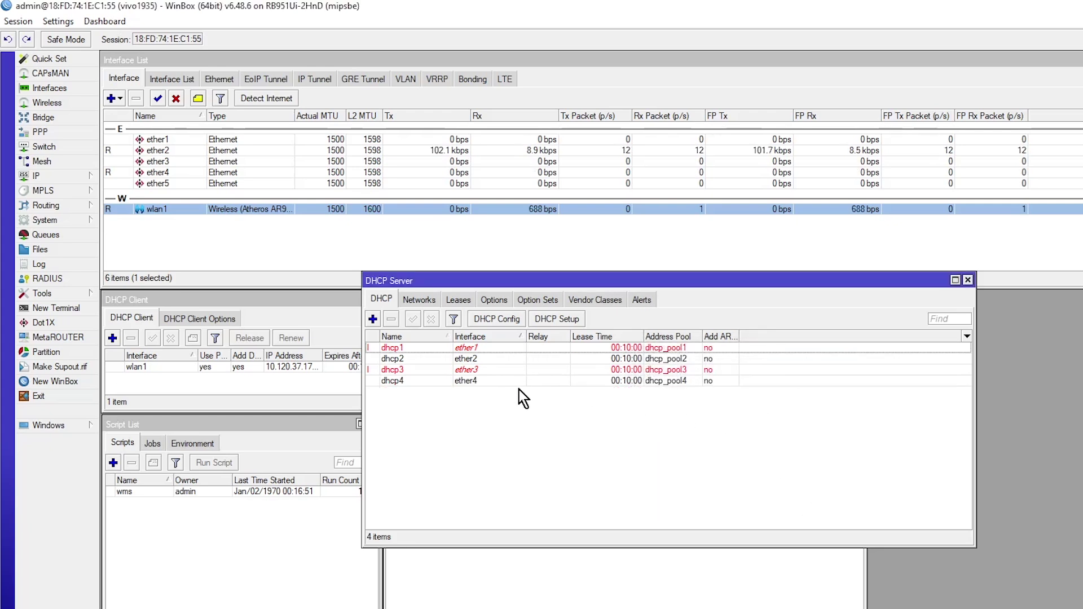
- Run DHCP Setup on ether5 with all suggested values, then close the DHCP Server list
left_click(563, 324)
left_click(839, 403)
left_click(810, 454)
left_click(795, 490)
left_click(796, 490)
left_click(795, 490)
left_click(795, 491)
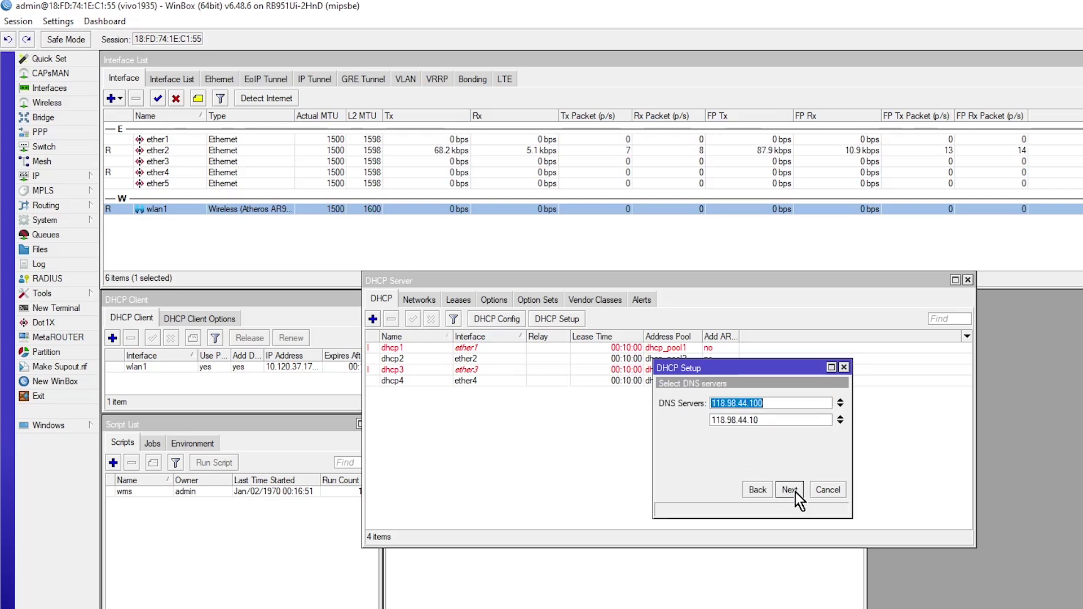
left_click(795, 493)
left_click(796, 493)
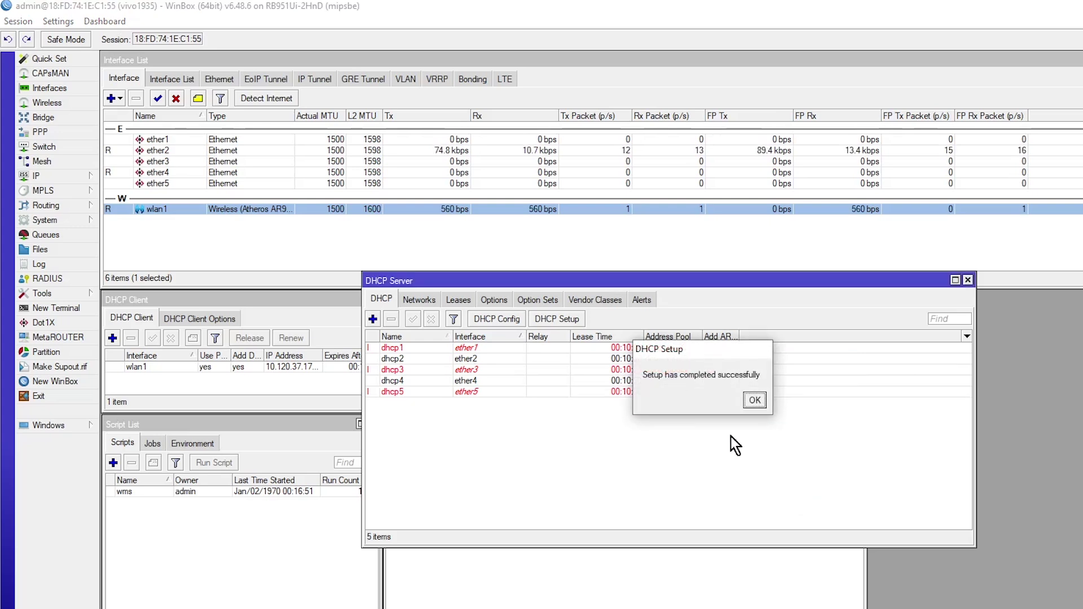
left_click(747, 405)
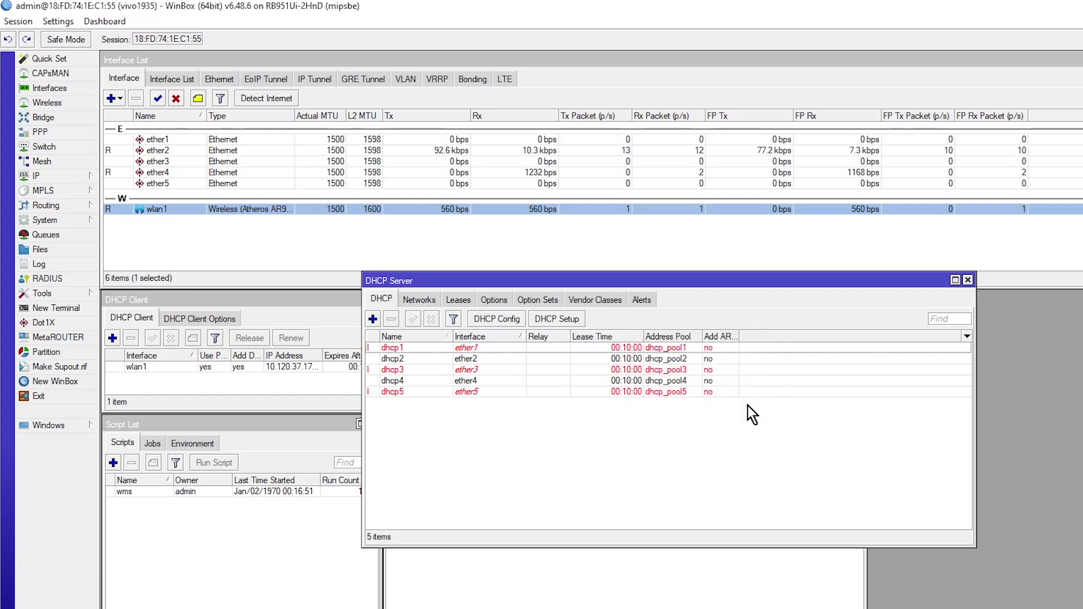
left_click(968, 280)
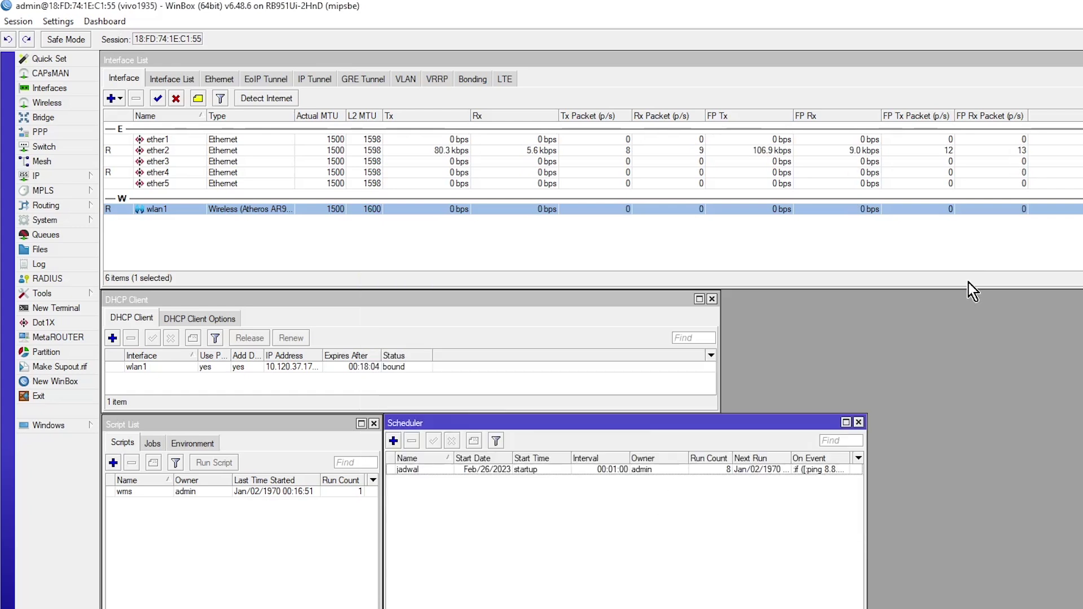
- Open IP > Firewall to reach the still-empty NAT rule list
left_click(97, 175)
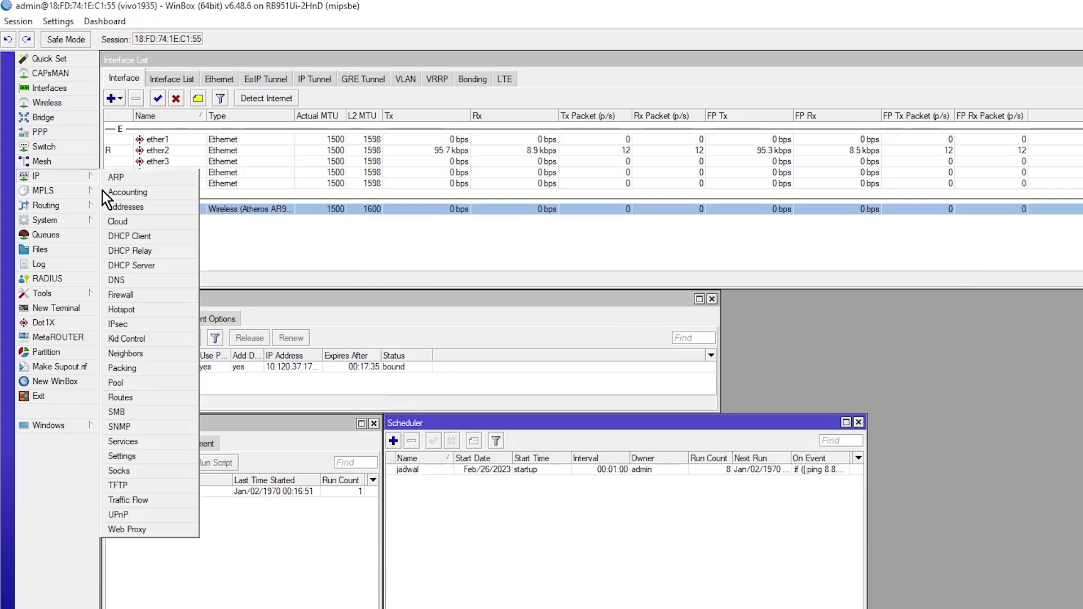
left_click(150, 299)
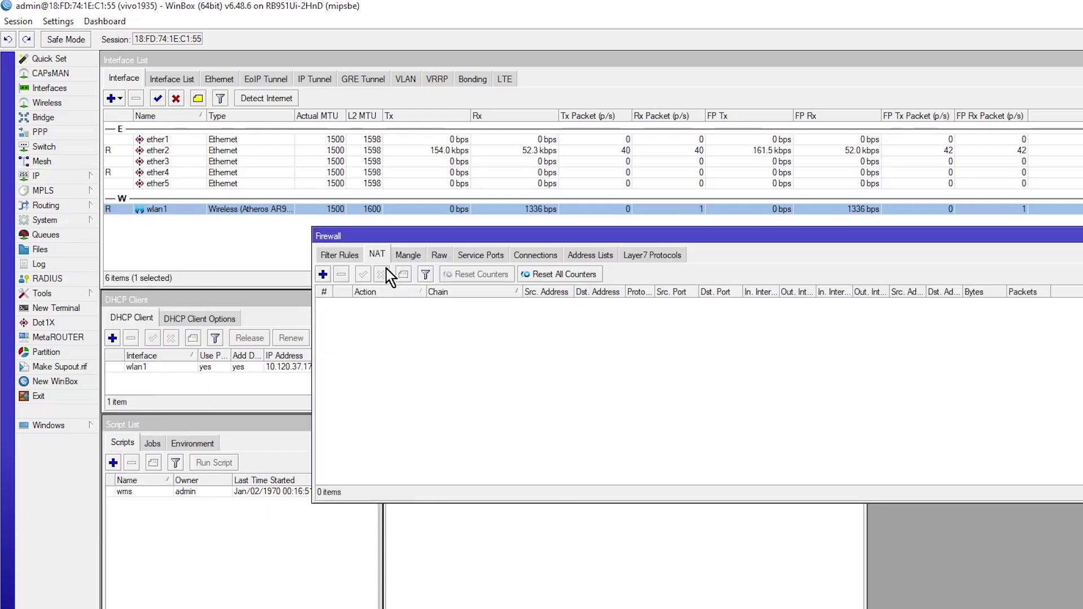
- Add a NAT rule in chain srcnat with action masquerade
left_click(324, 275)
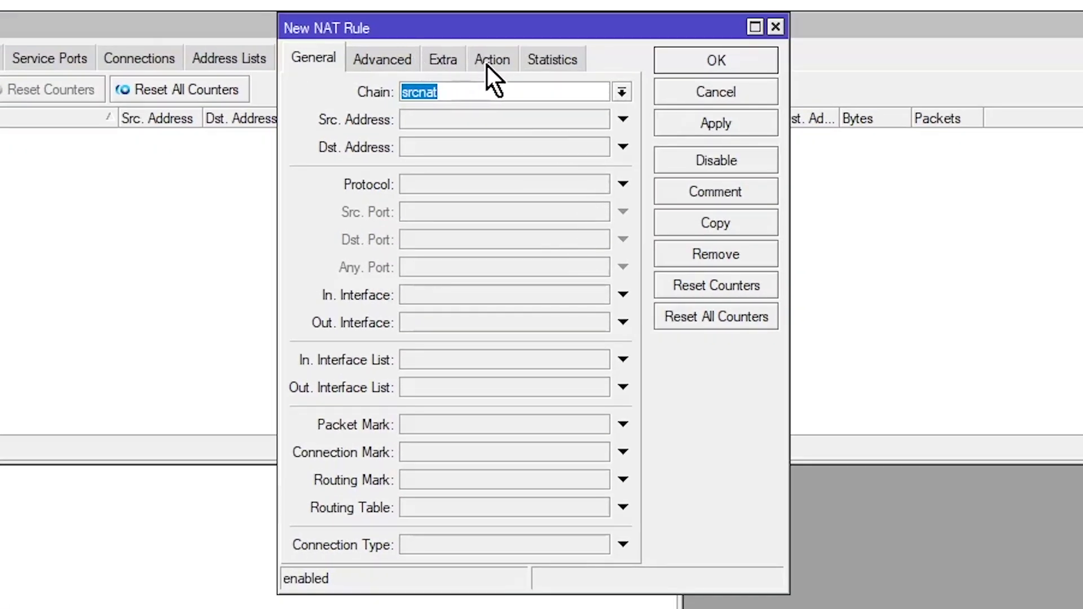
left_click(489, 63)
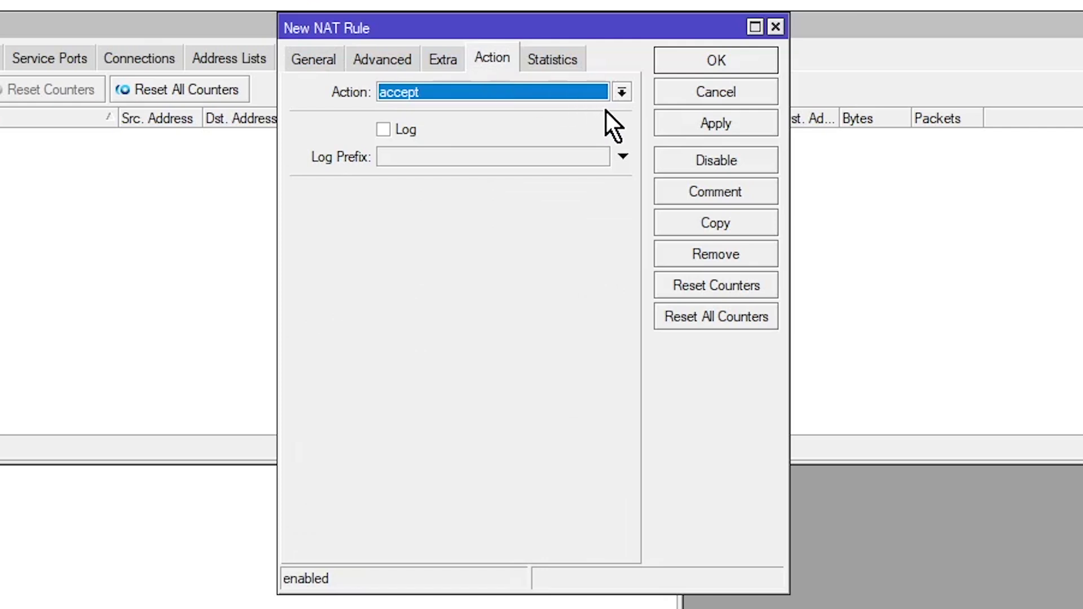
left_click(621, 93)
left_click(505, 205)
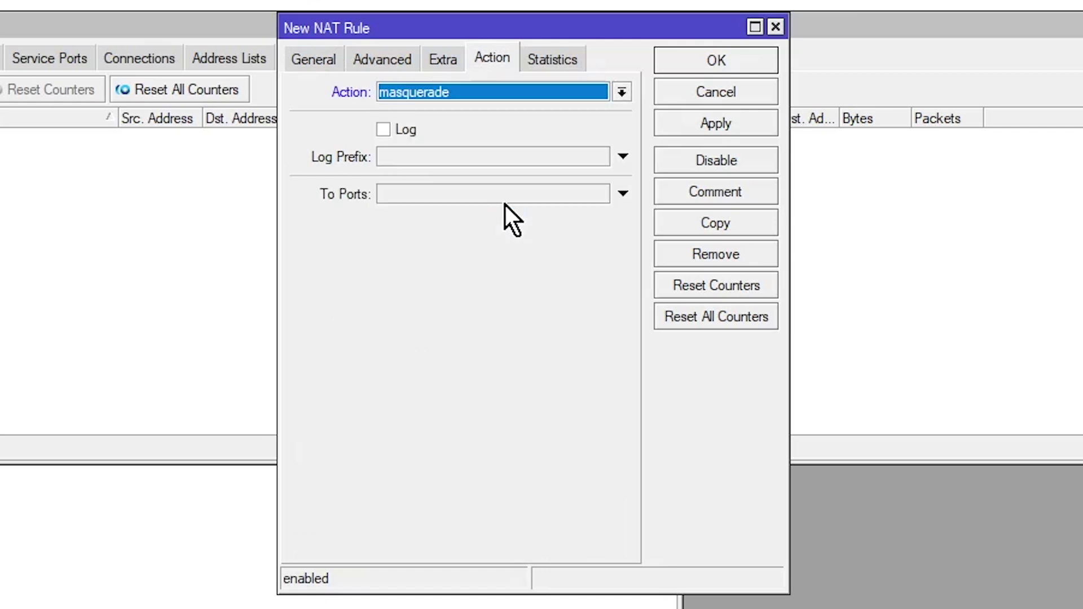
left_click(693, 121)
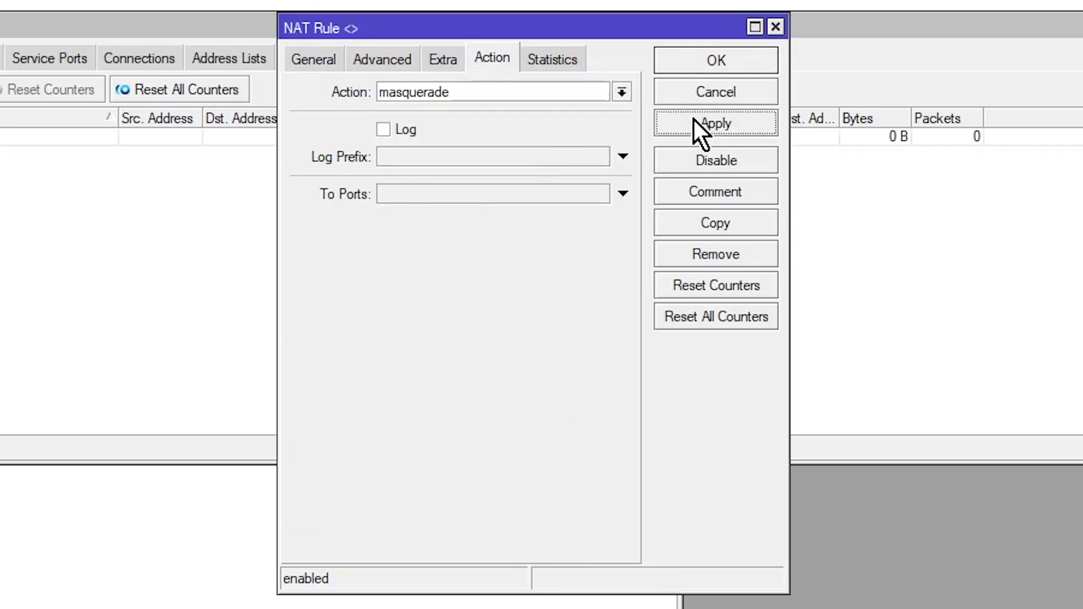
left_click(726, 63)
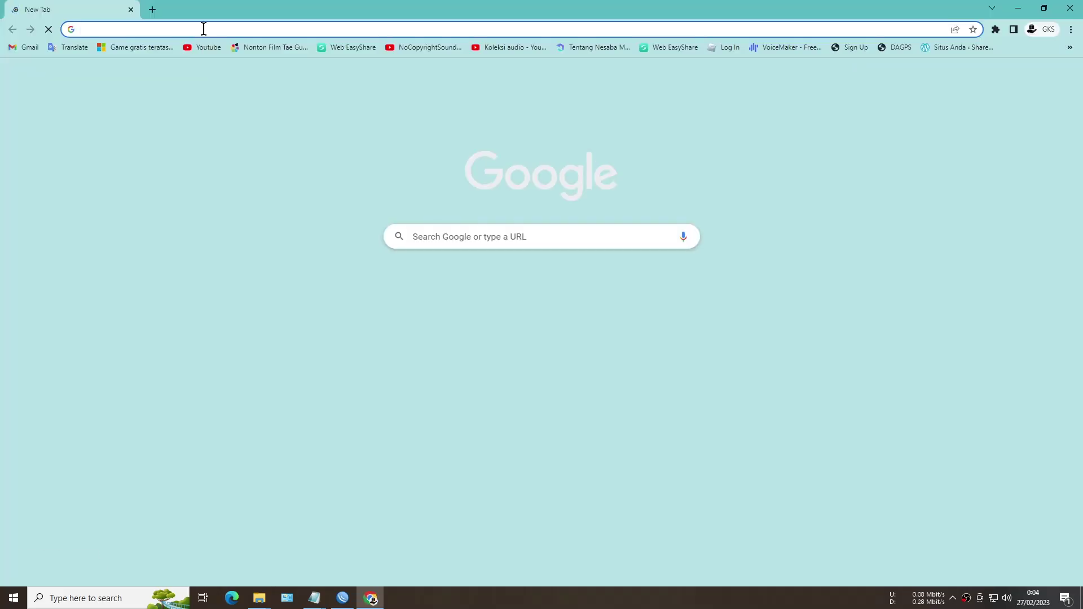
- Load the welcome2.wifi.id portal in Chrome and log in with the hotspot password
left_click(203, 29)
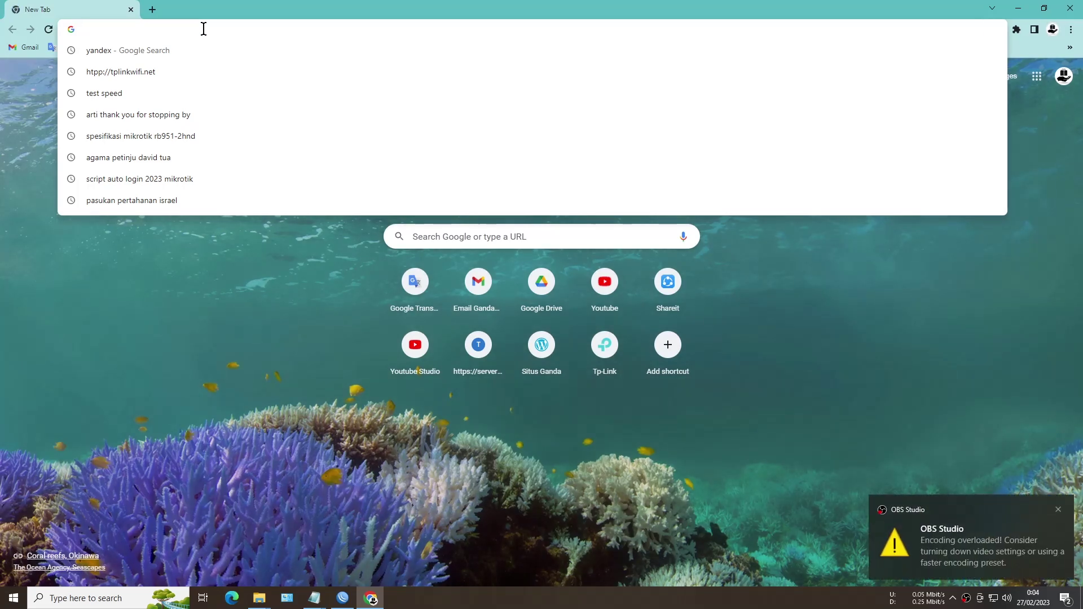
type("w")
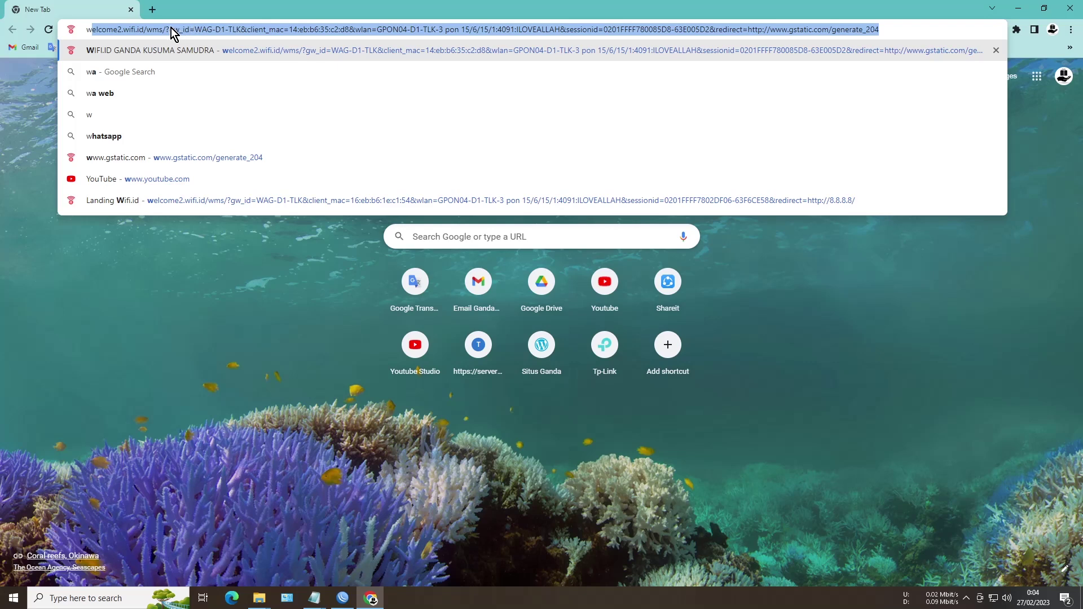
key("Return")
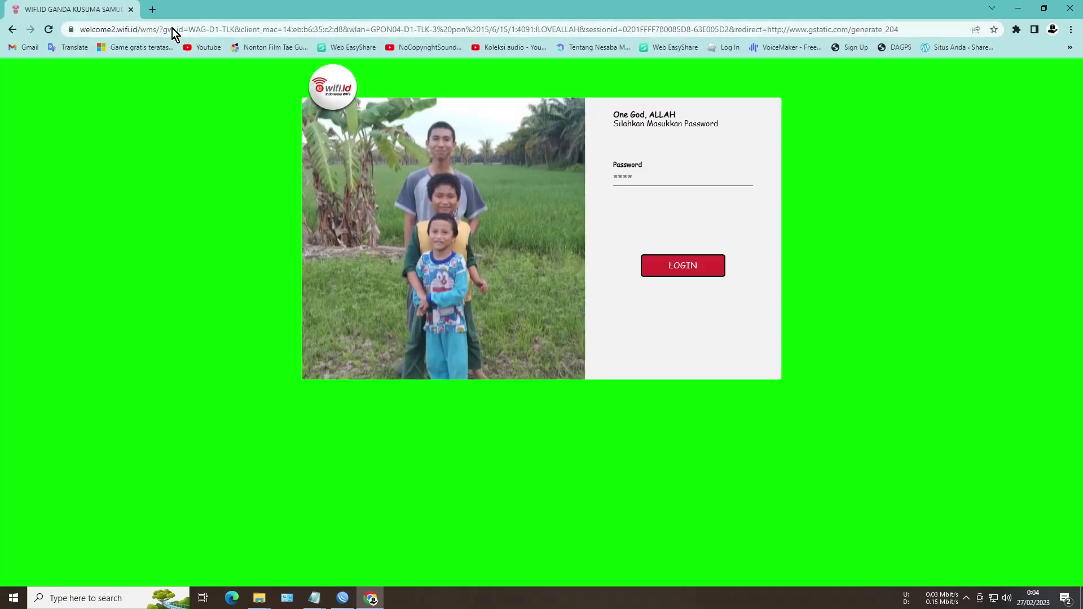
left_click(671, 178)
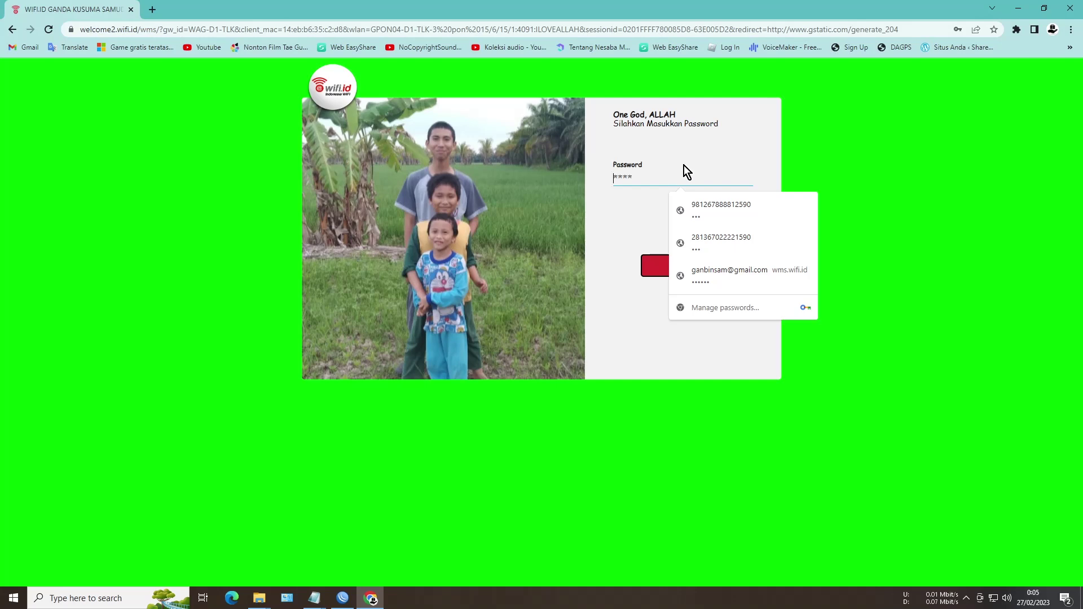
type("*******")
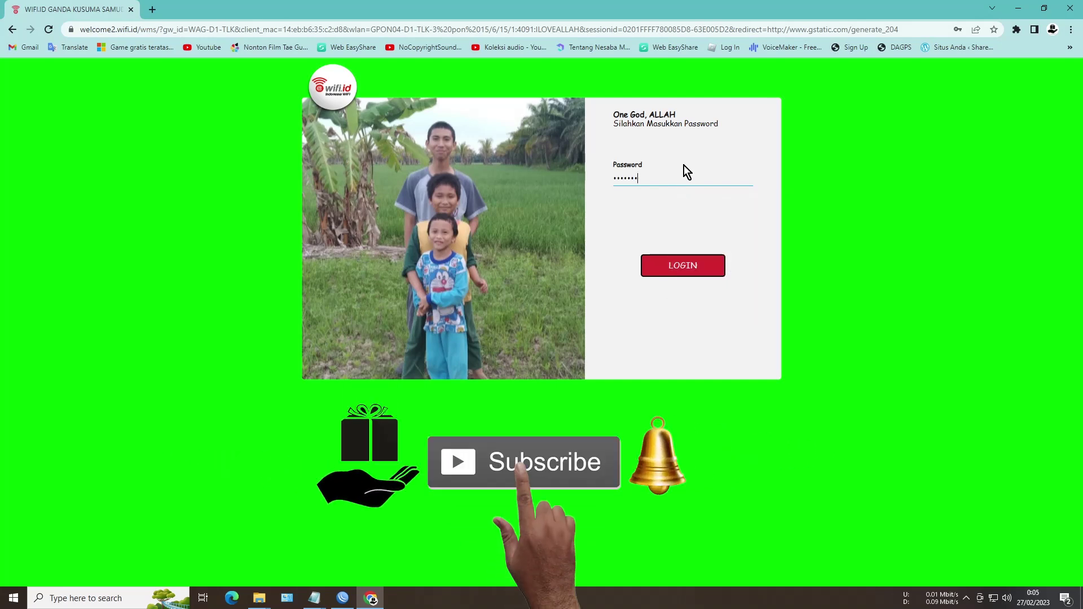
type("***")
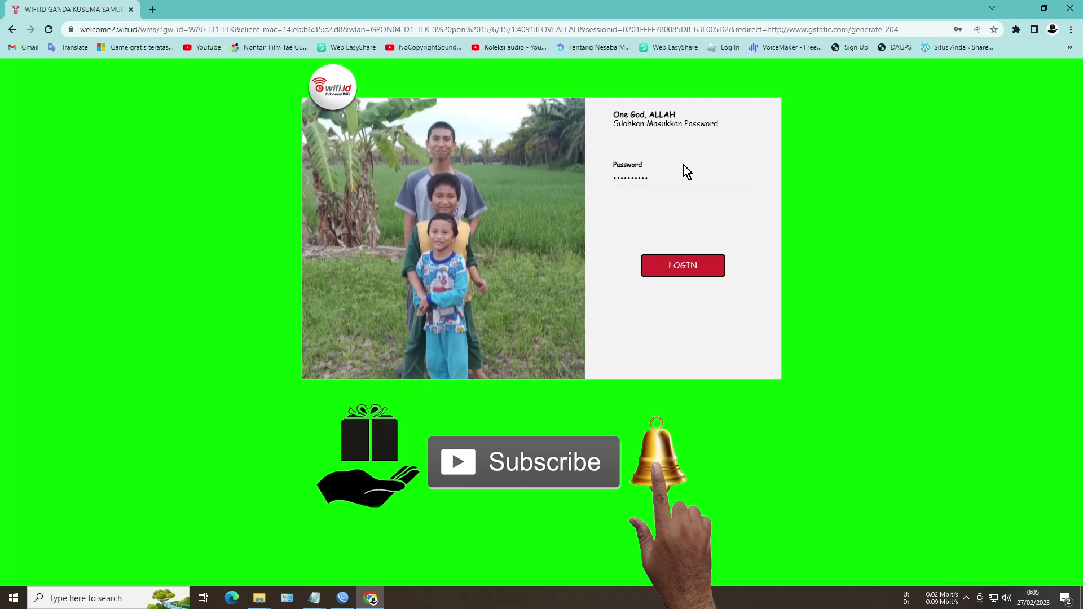
type("**")
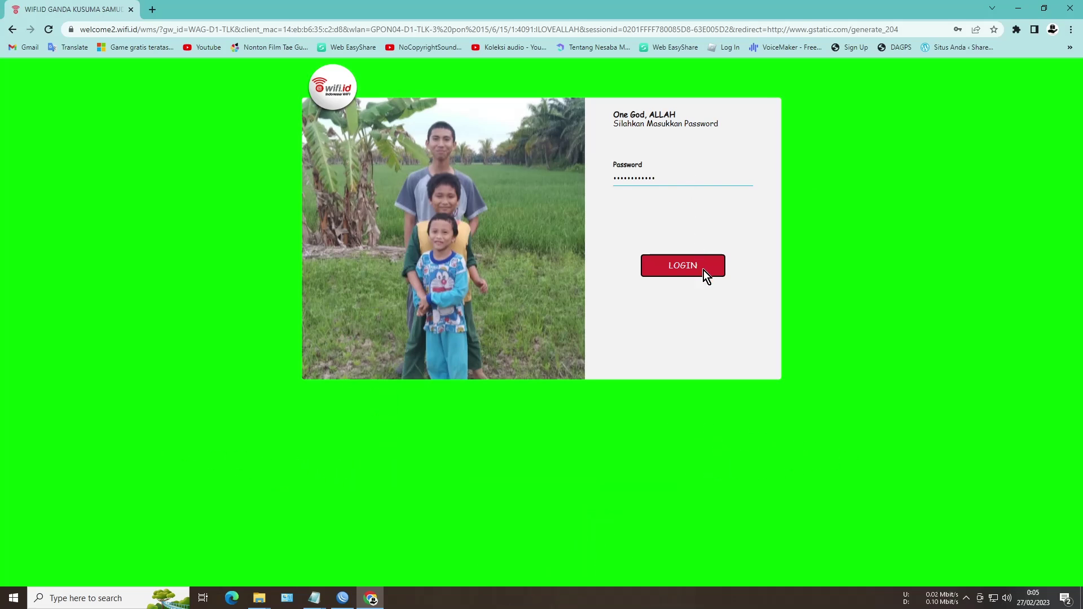
left_click(703, 269)
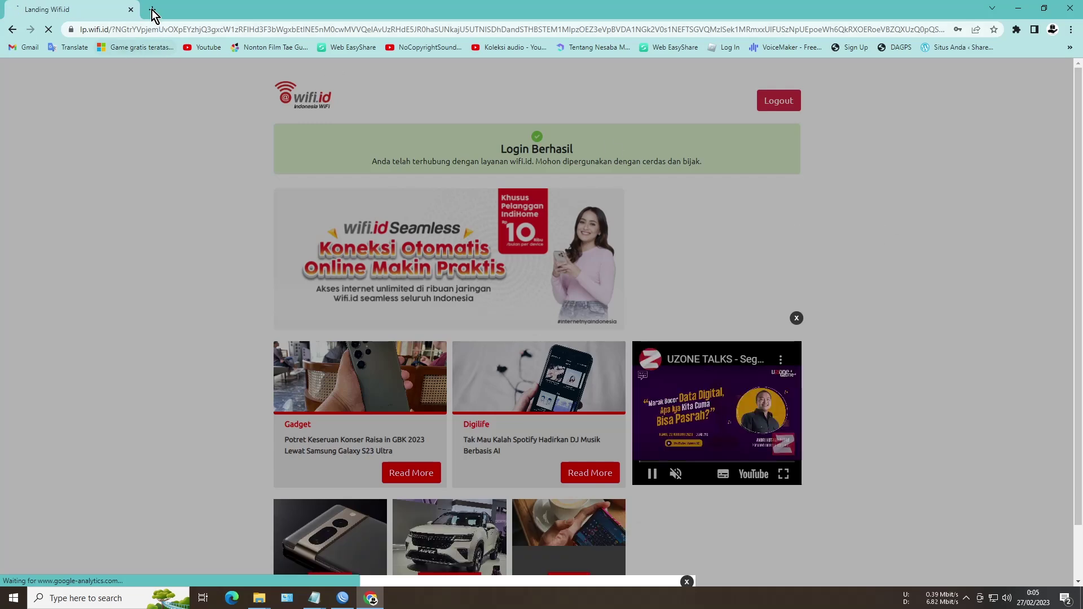
- Search Google for 'test speed' in a new tab and start a Speedtest by Ookla run
left_click(153, 9)
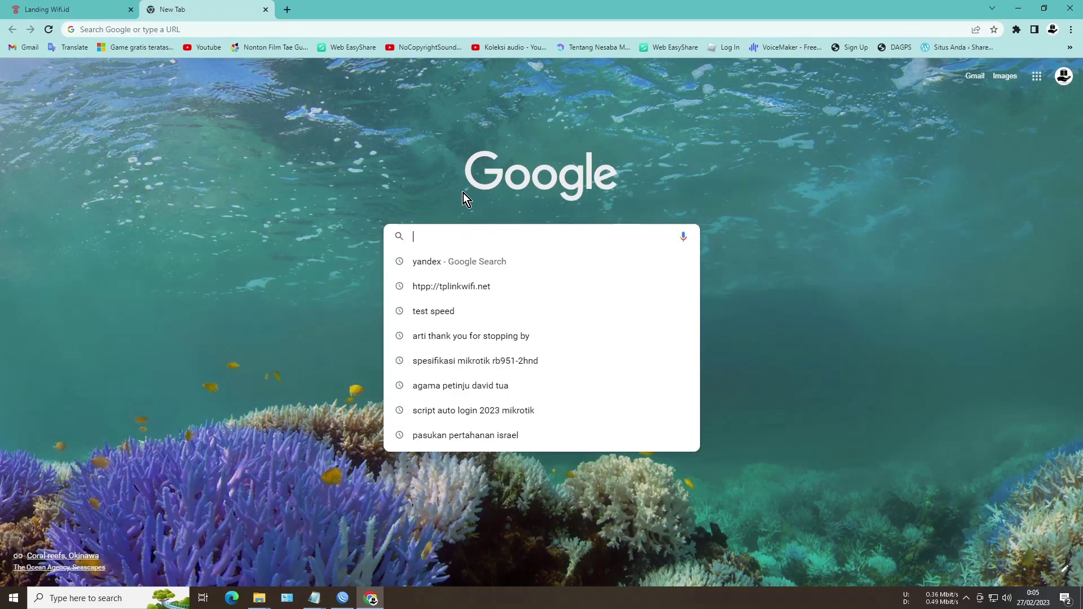
type("test")
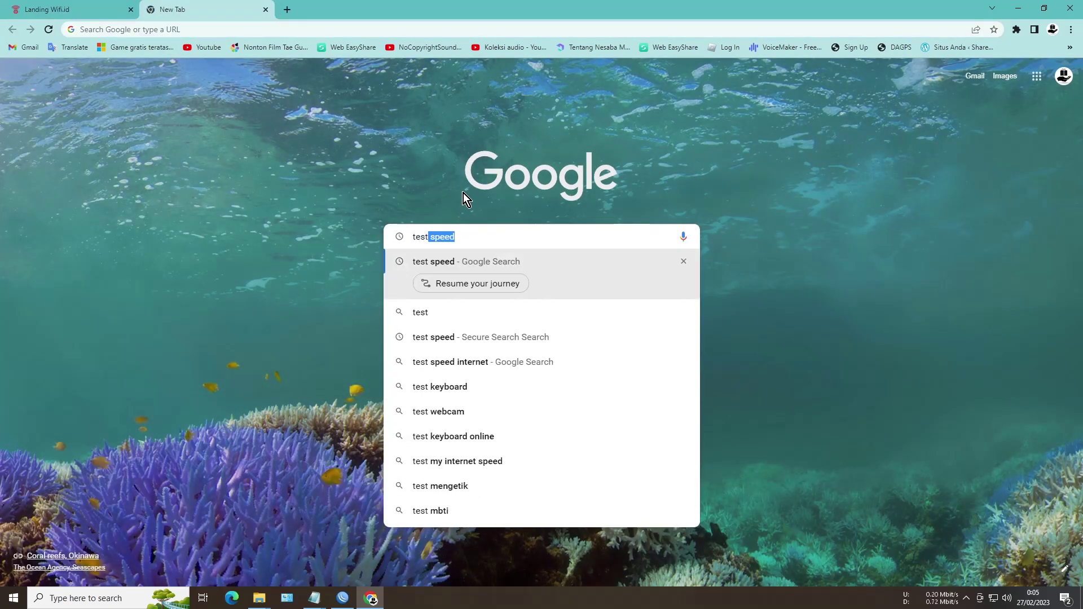
key("Return")
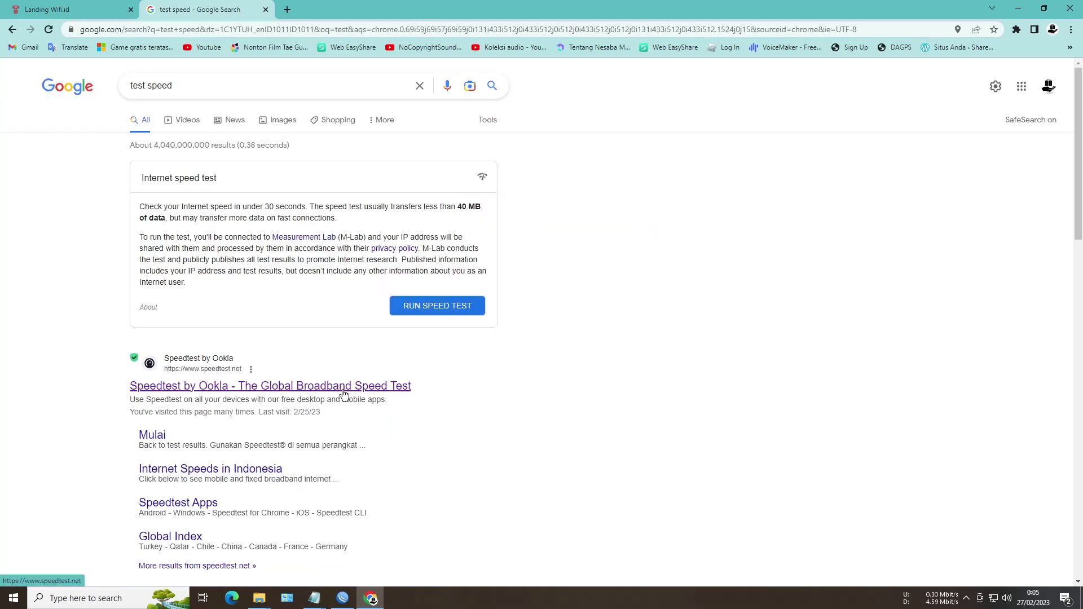
left_click(344, 394)
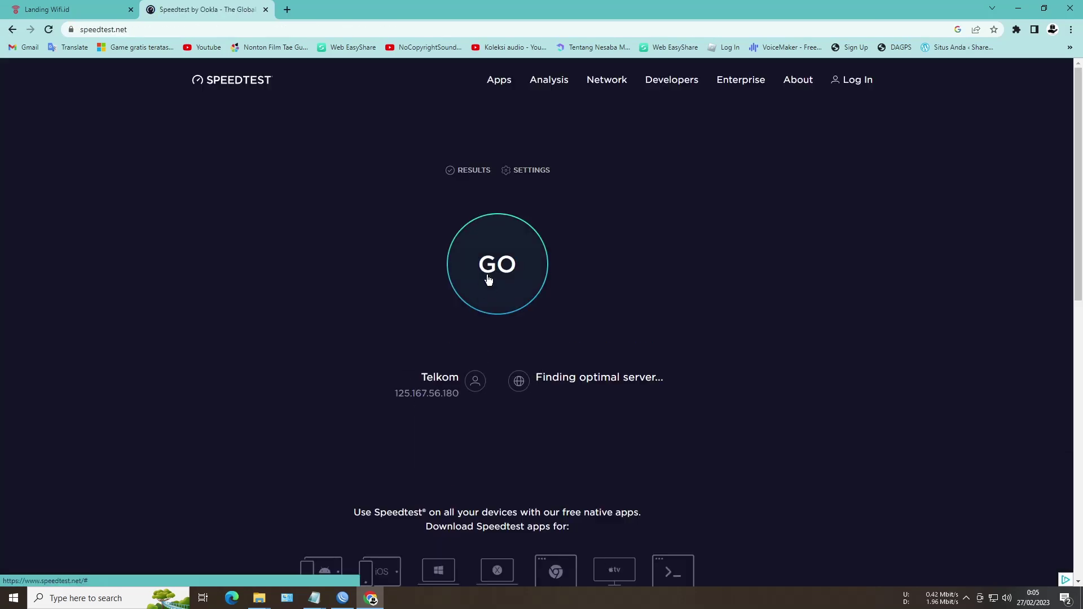
left_click(489, 280)
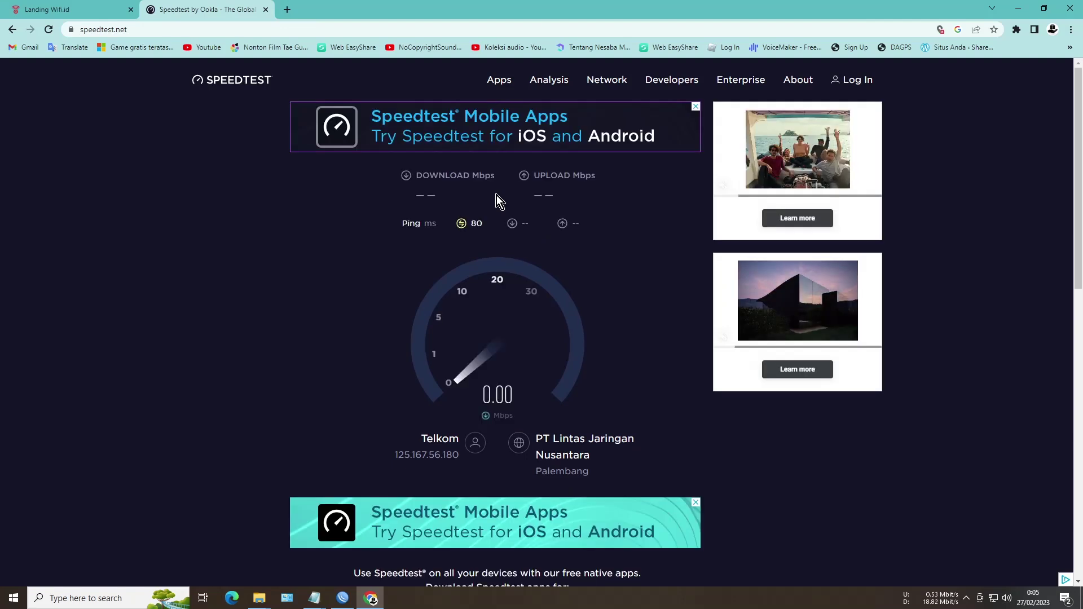